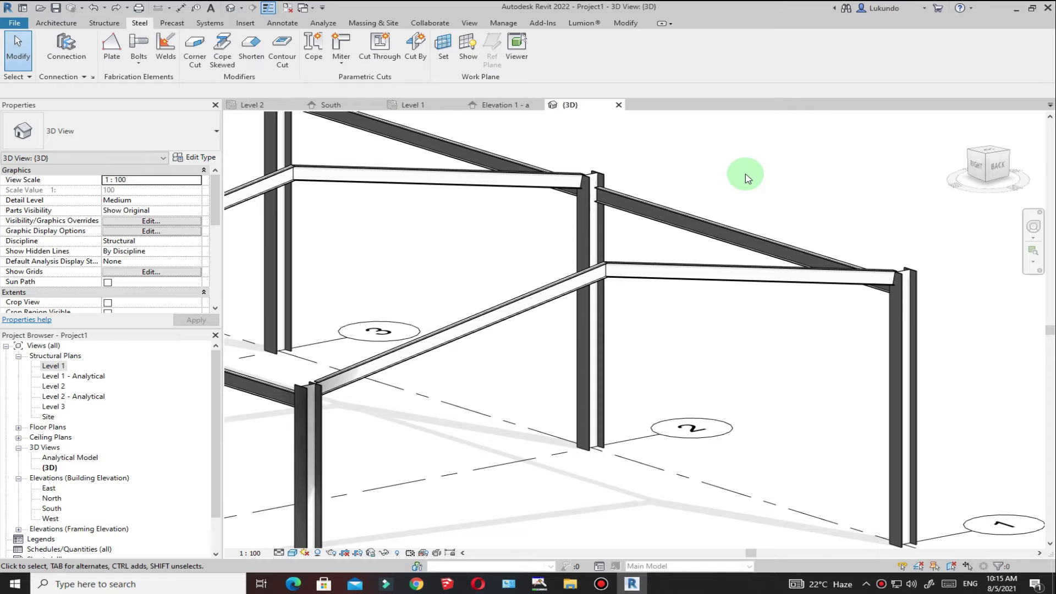
In Structural Connection Settings, select All and add every steel connection type to the project
scroll(547, 259, "up", 5)
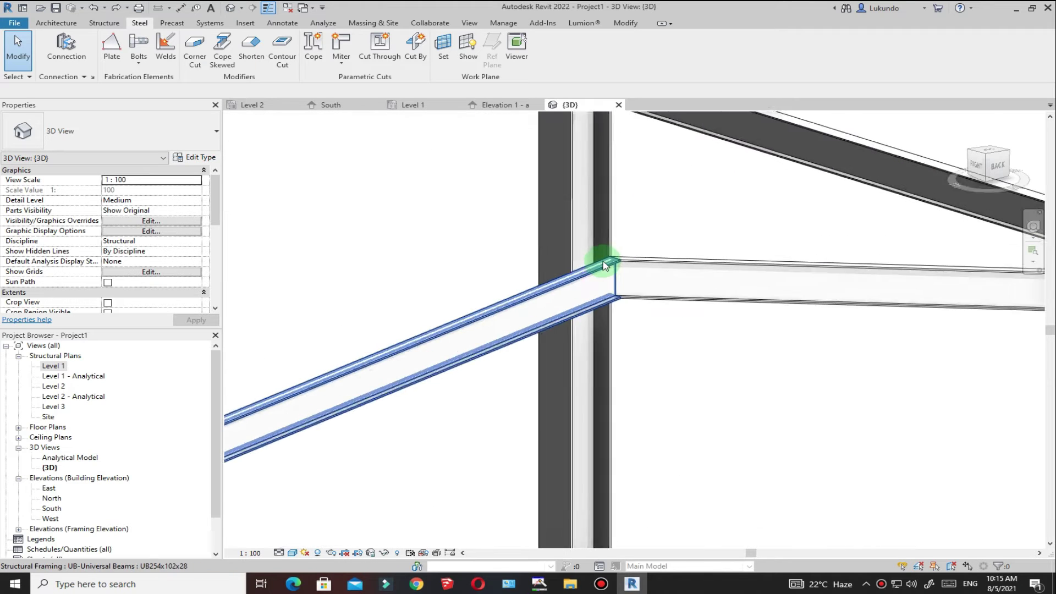
scroll(560, 330, "up", 2)
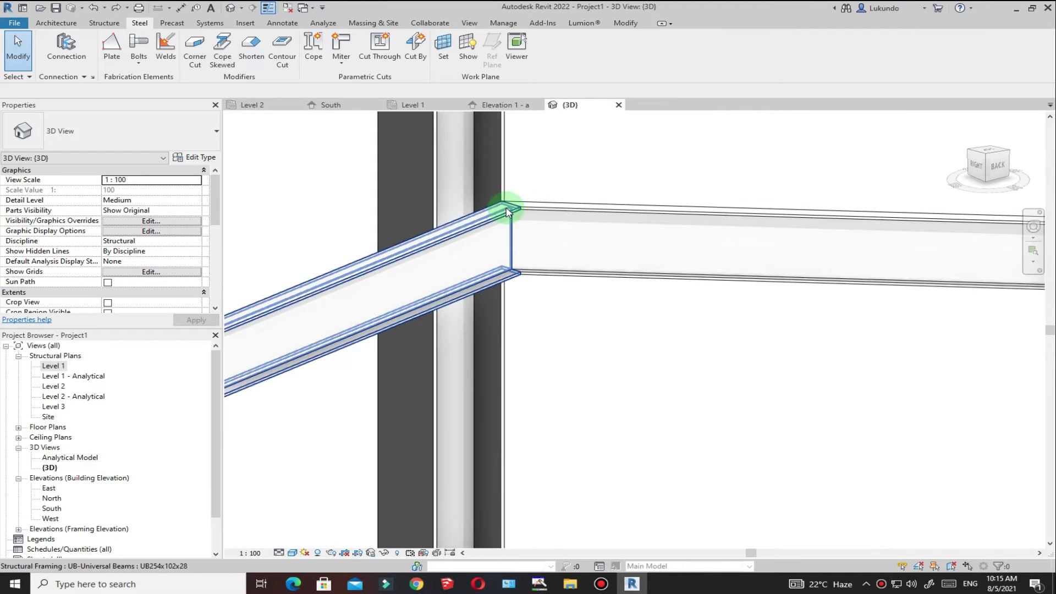
scroll(682, 294, "down", 5)
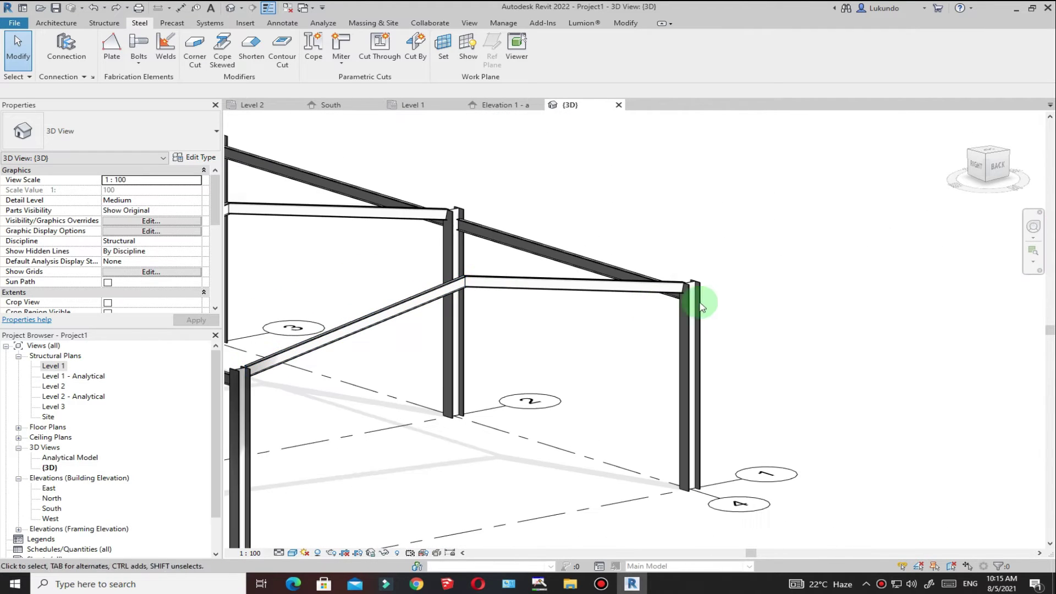
scroll(676, 297, "up", 5)
scroll(682, 286, "down", 2)
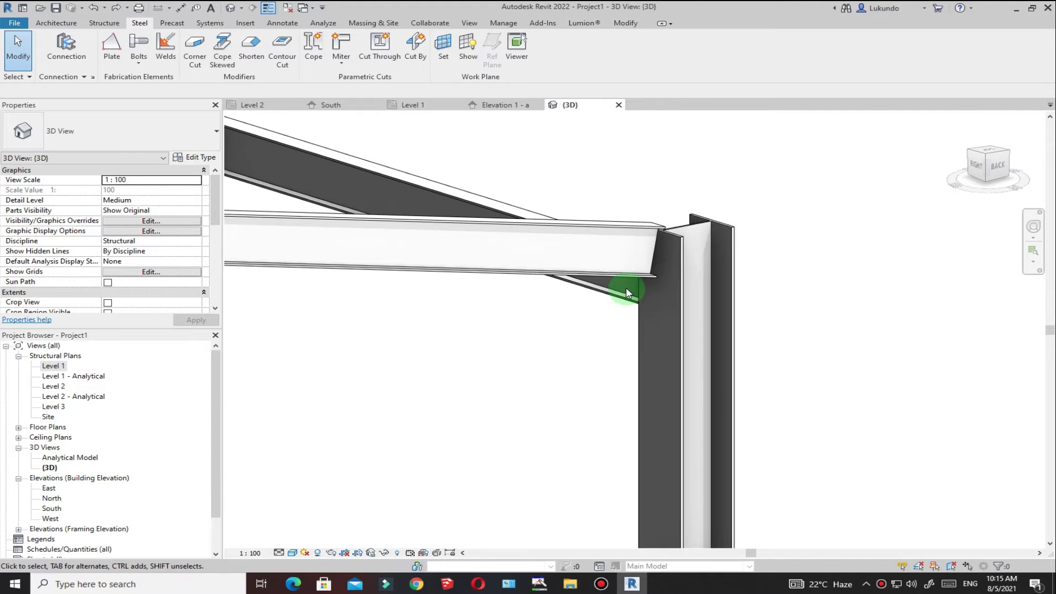
middle_click_drag(613, 271, 781, 347)
scroll(745, 283, "down", 4)
scroll(625, 300, "up", 4)
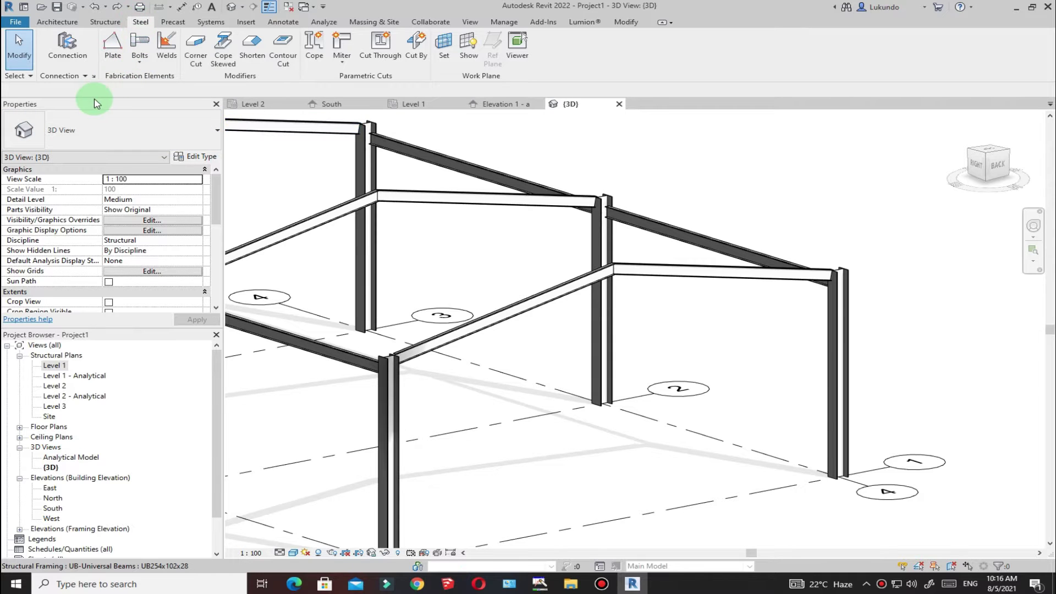
left_click(94, 76)
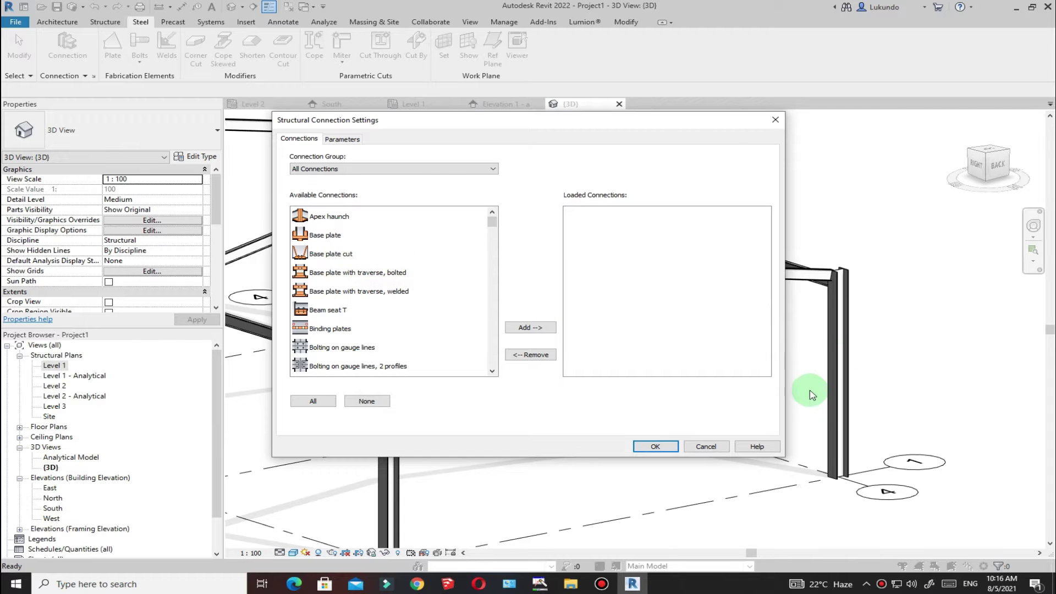
left_click(313, 402)
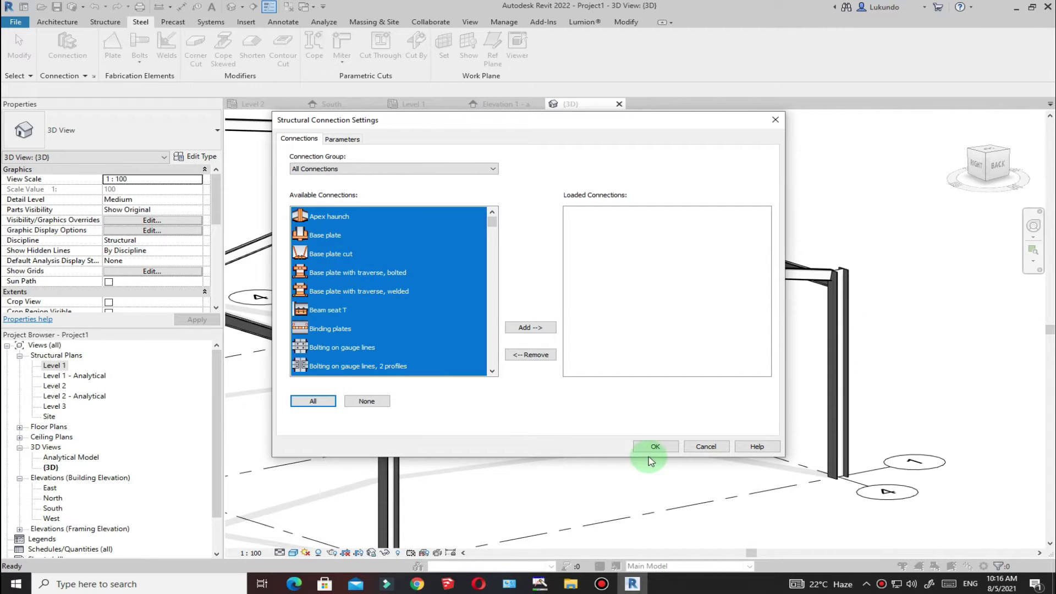
left_click(531, 328)
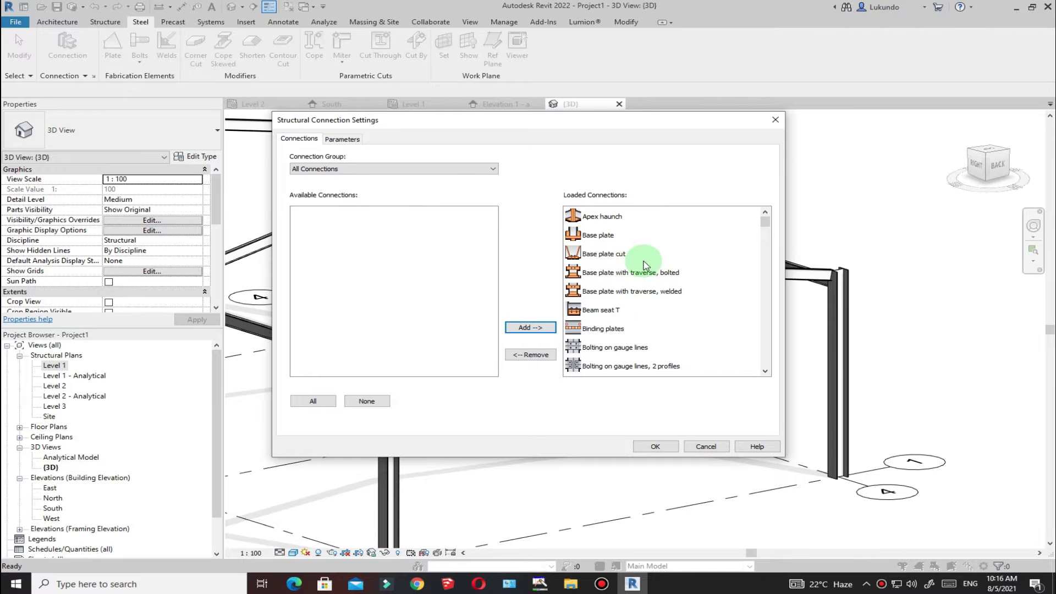
left_click(666, 448)
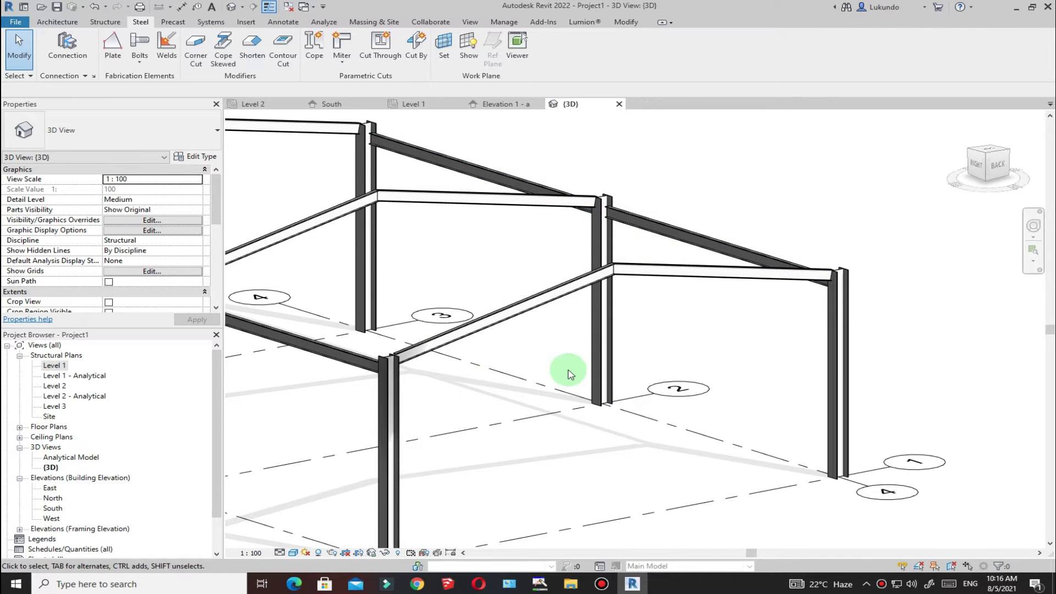
Connect the horizontal UB254x102x28 beam and sloping rafter, then look up Apex haunch in the type list
scroll(632, 272, "up", 5)
scroll(641, 275, "up", 3)
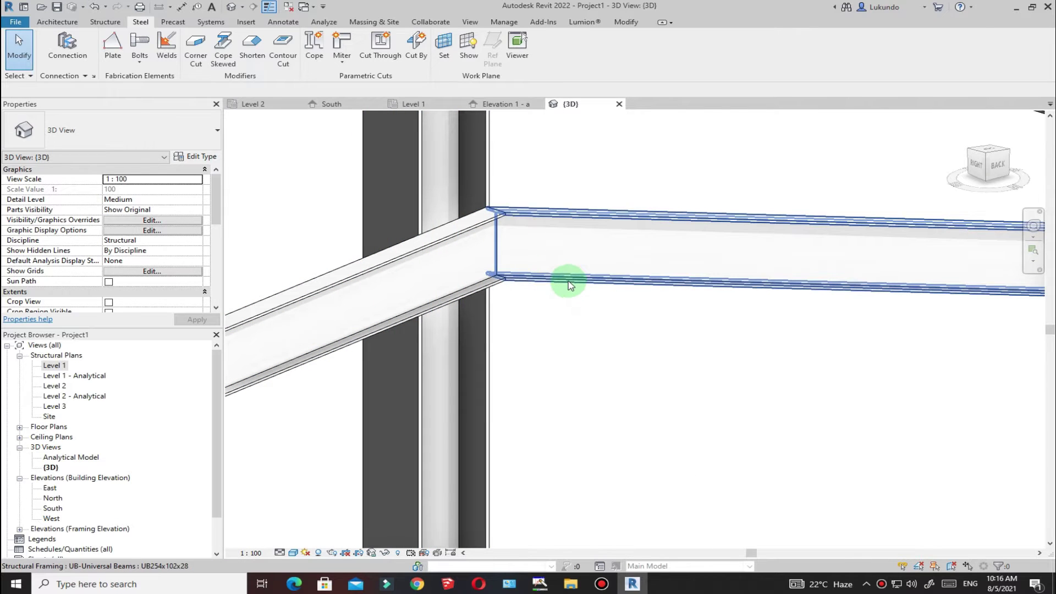
left_click(569, 285)
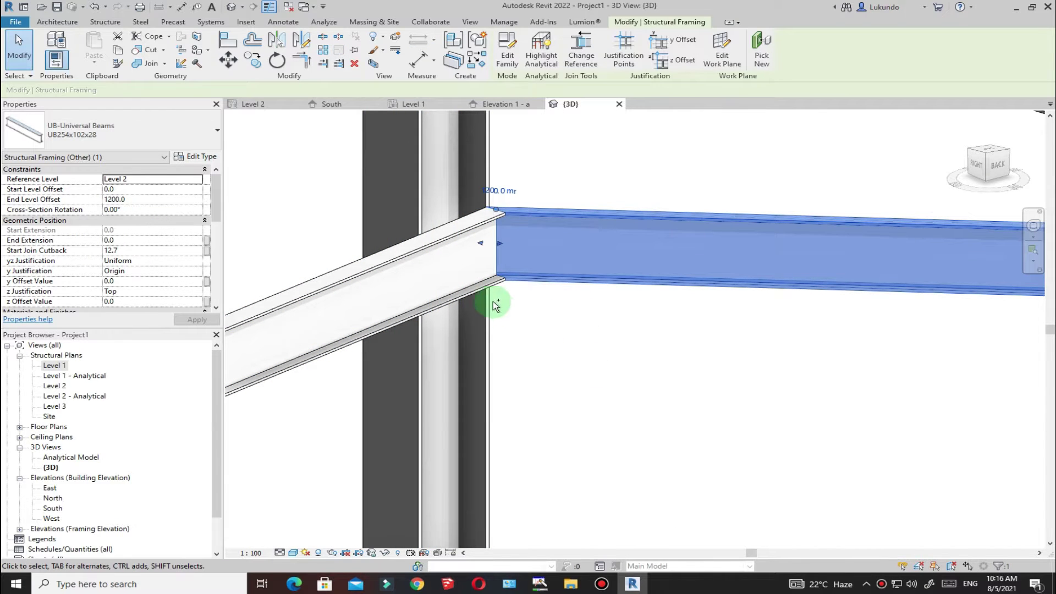
left_click(483, 285, "ctrl")
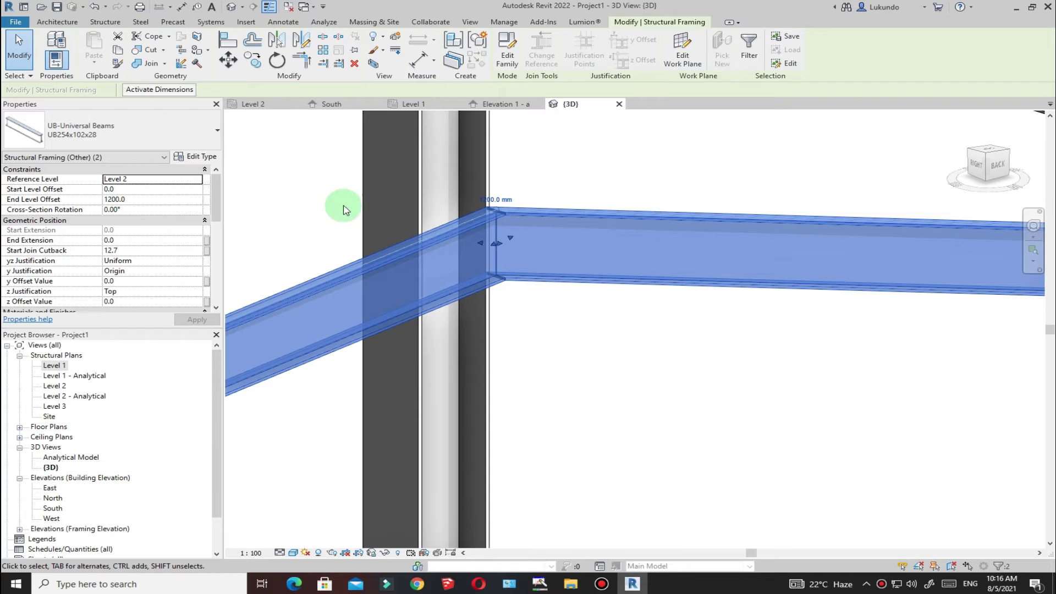
left_click(141, 22)
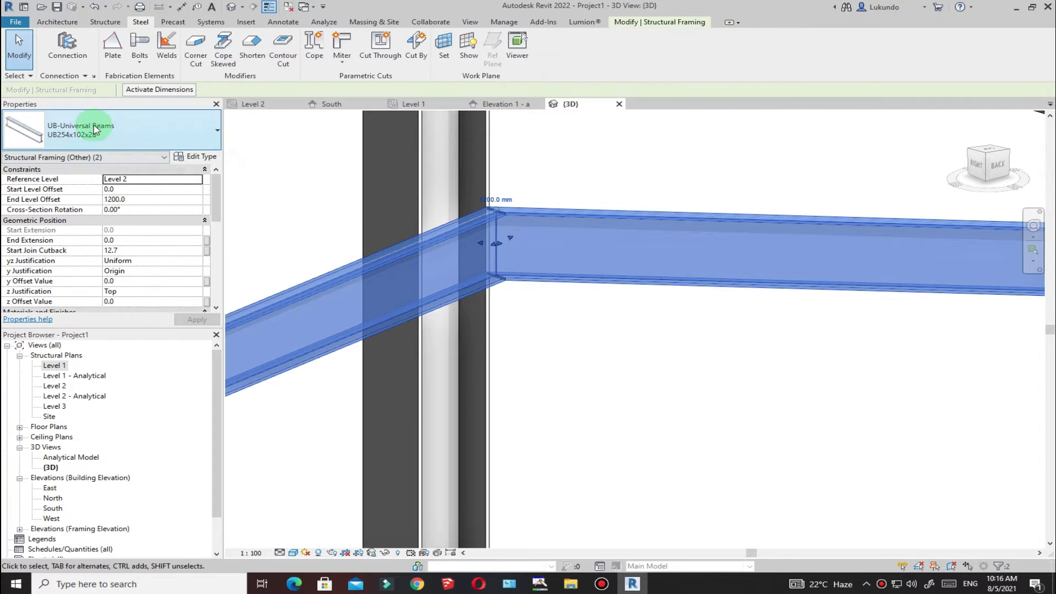
left_click(67, 47)
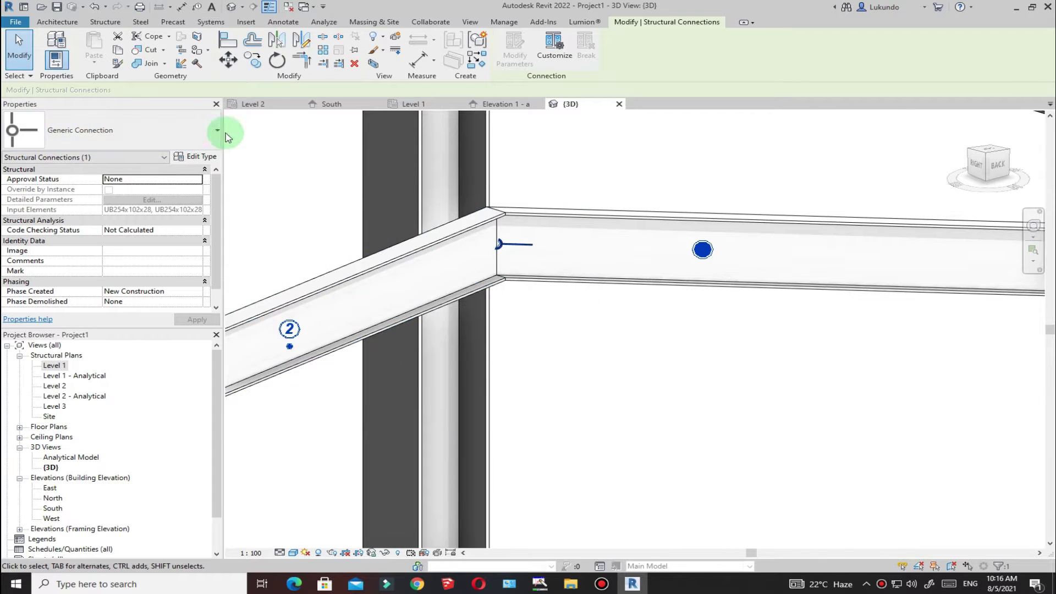
left_click(214, 130)
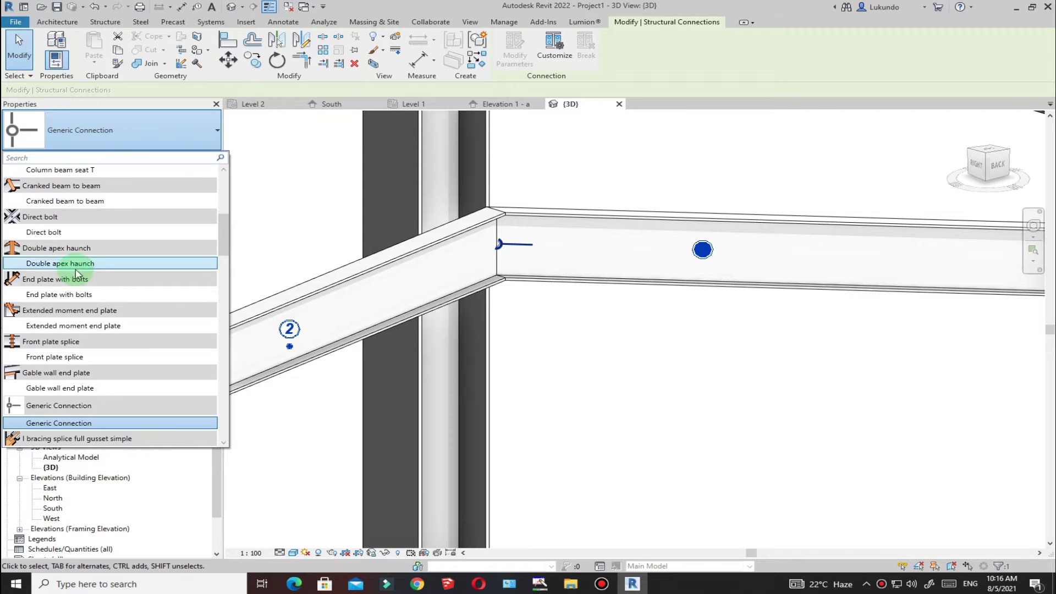
left_click(28, 159)
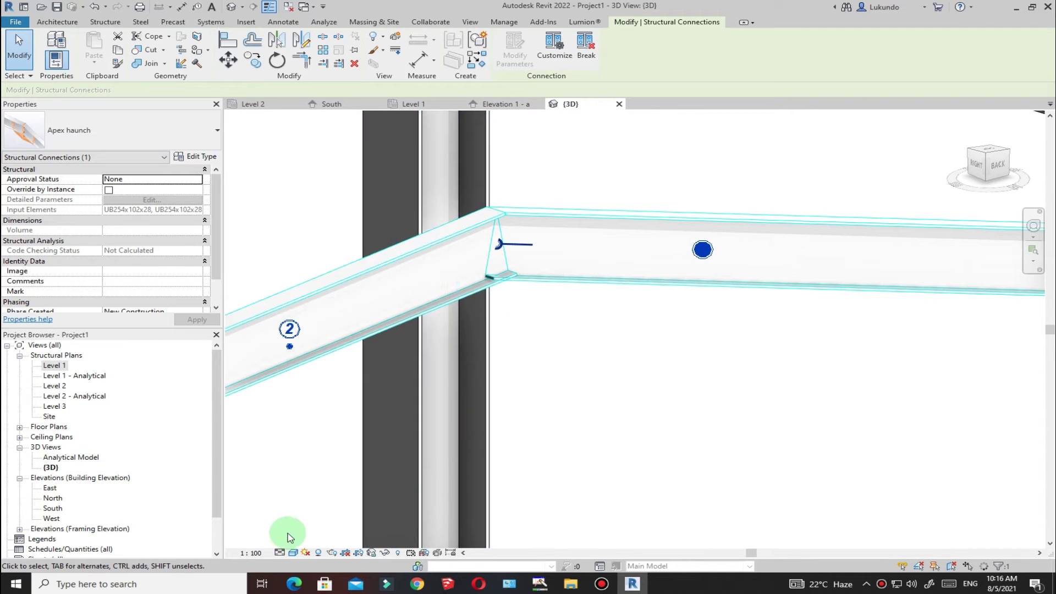
Switch the 3D view to Fine detail and zoom around the haunch connection to inspect it
left_click(281, 553)
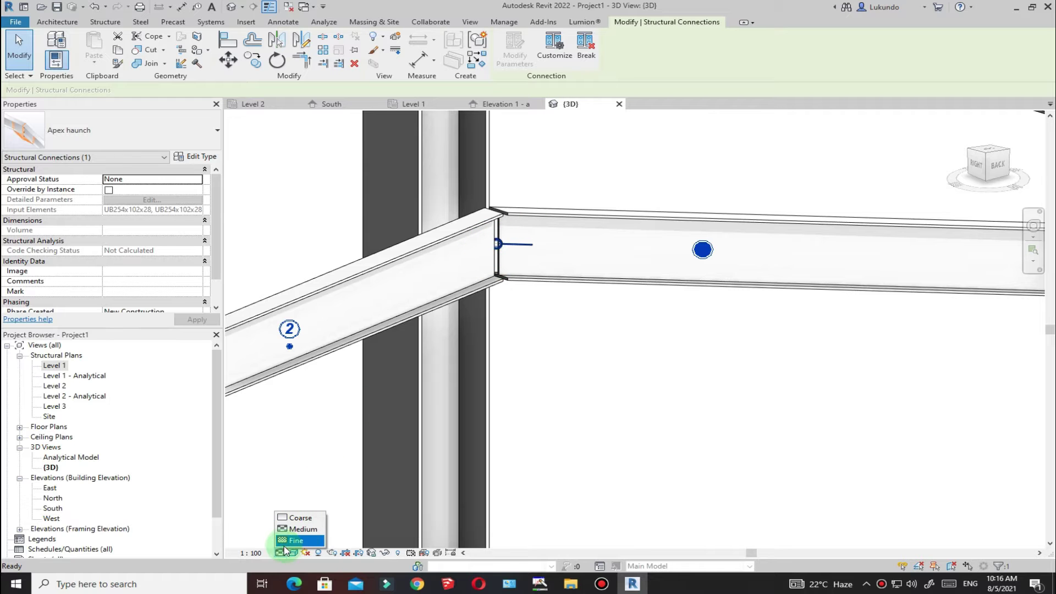
left_click(292, 541)
left_click(523, 312)
scroll(509, 299, "up", 3)
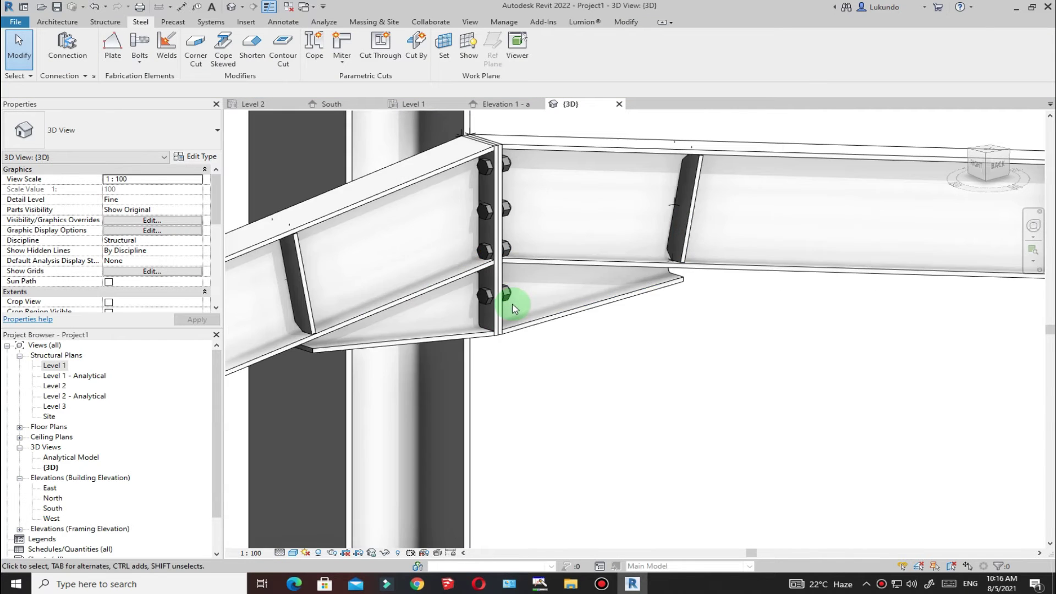
scroll(689, 356, "down", 3)
scroll(679, 350, "up", 5)
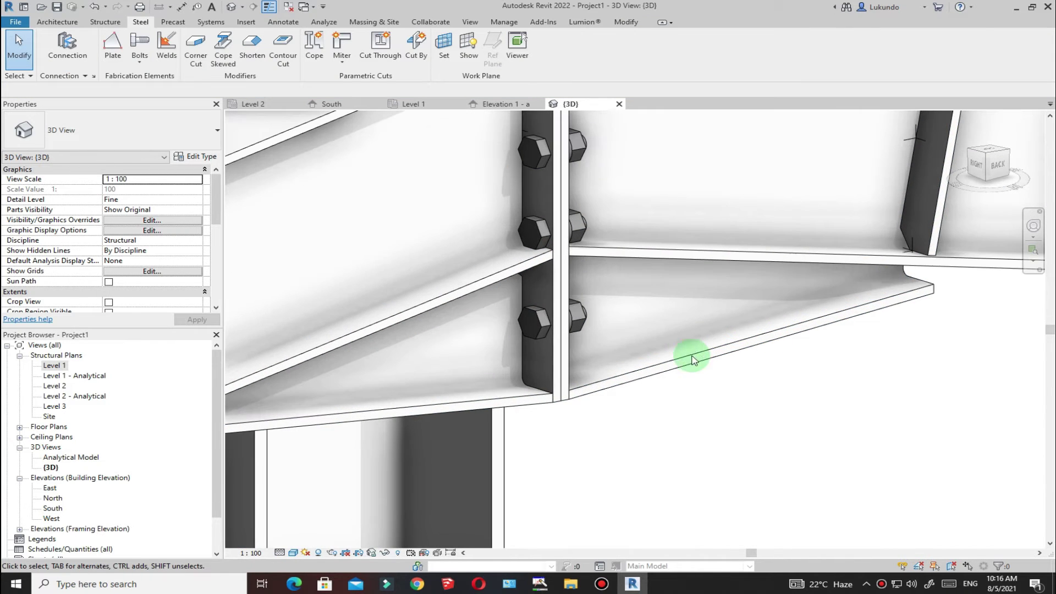
scroll(680, 472, "down", 2)
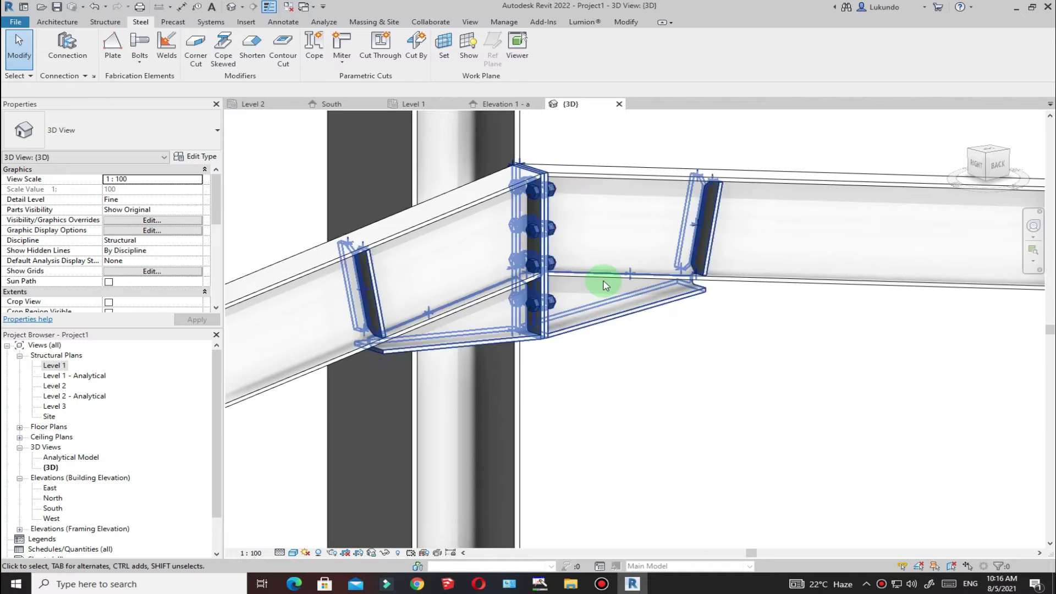
scroll(559, 196, "up", 2)
scroll(559, 219, "down", 2)
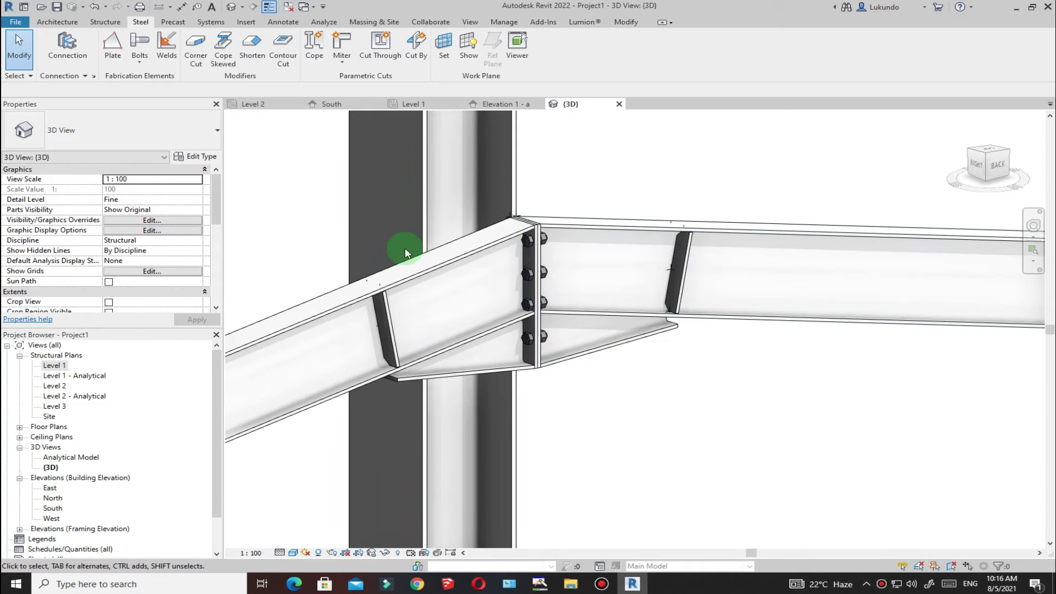
scroll(406, 264, "up", 1)
scroll(408, 290, "down", 2)
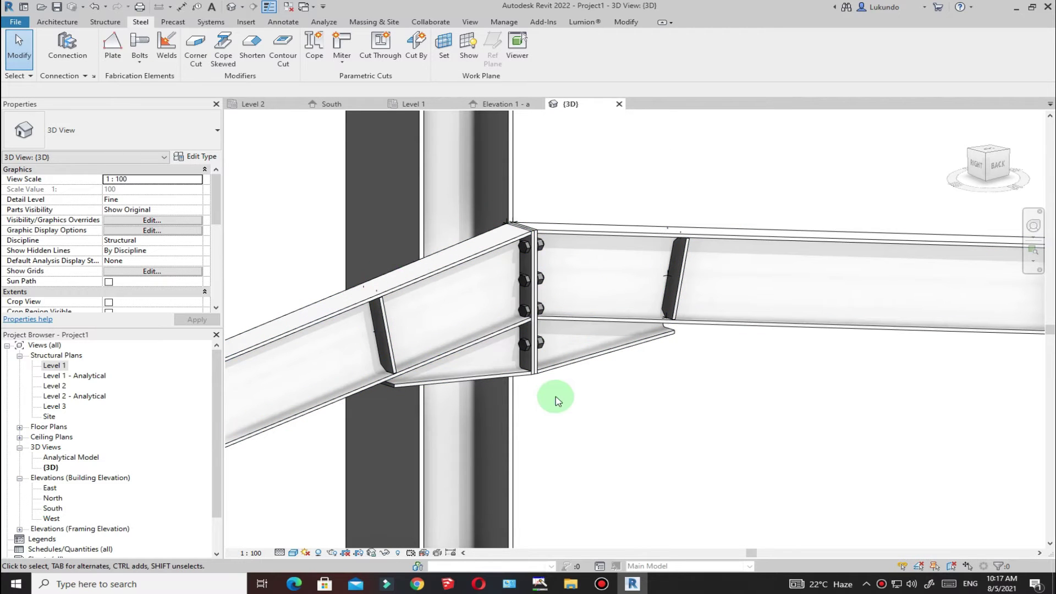
scroll(559, 416, "up", 2)
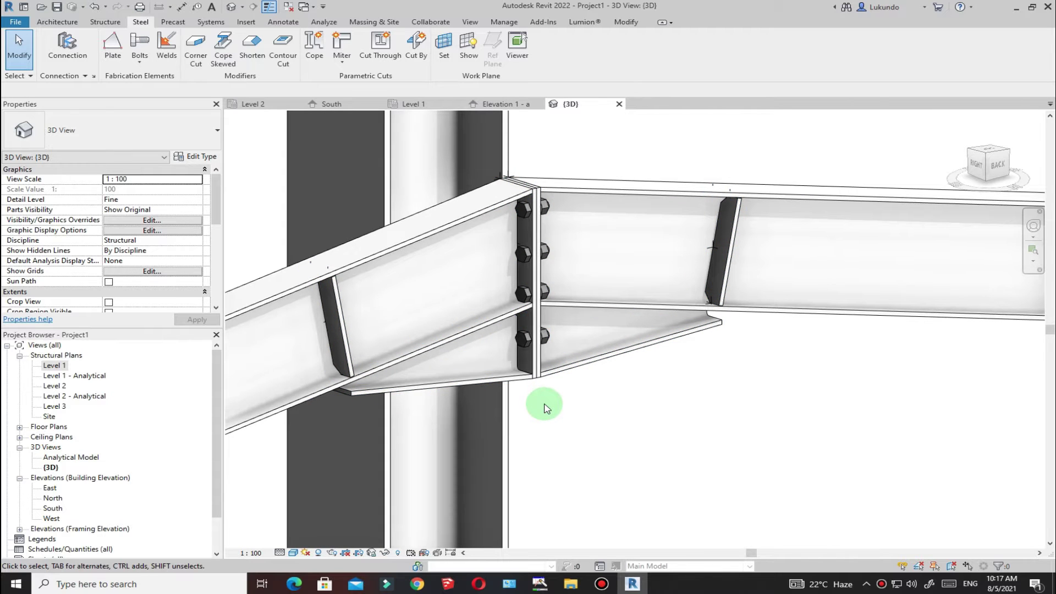
Duplicate the Apex haunch connection type as 'Apex haunch 2'
left_click(539, 364)
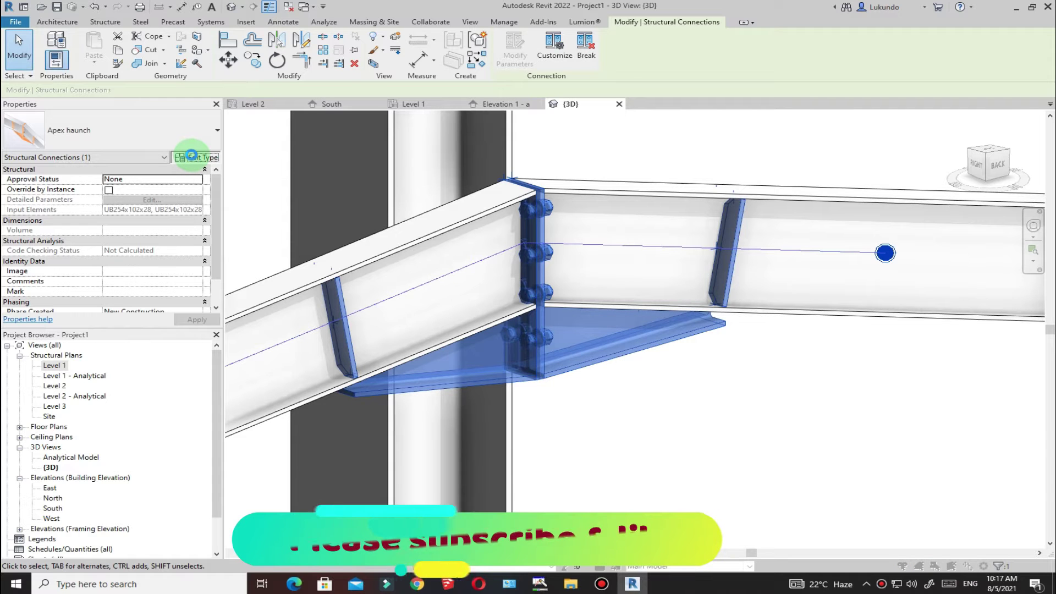
left_click(191, 157)
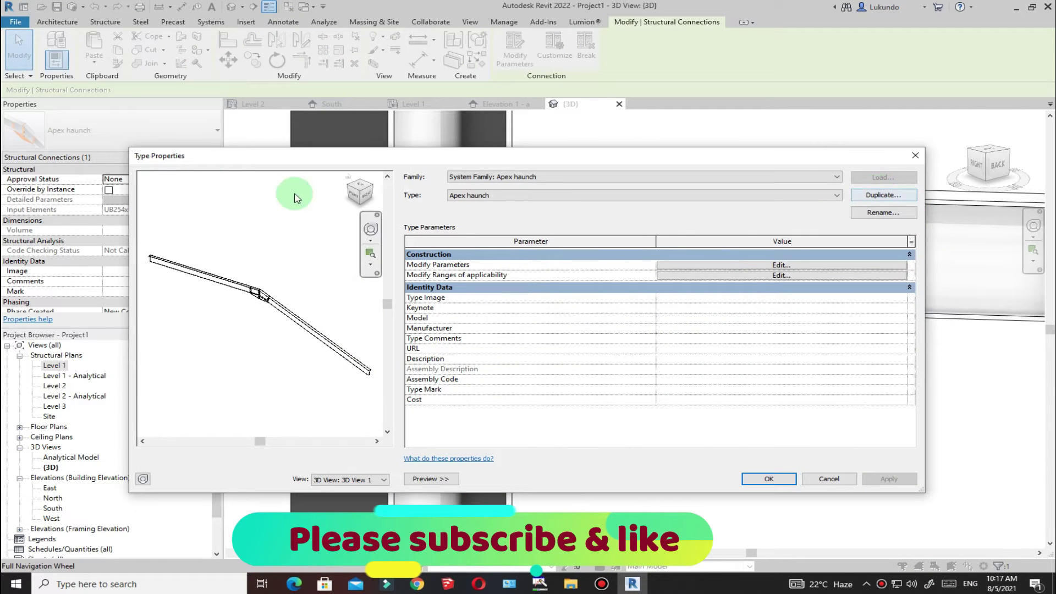
left_click(878, 196)
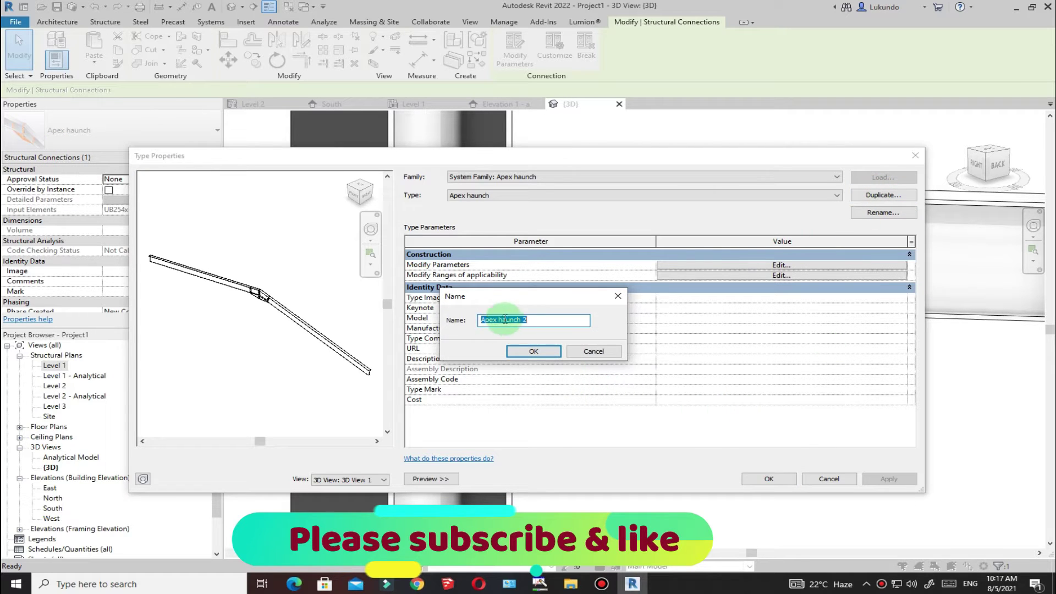
left_click(529, 352)
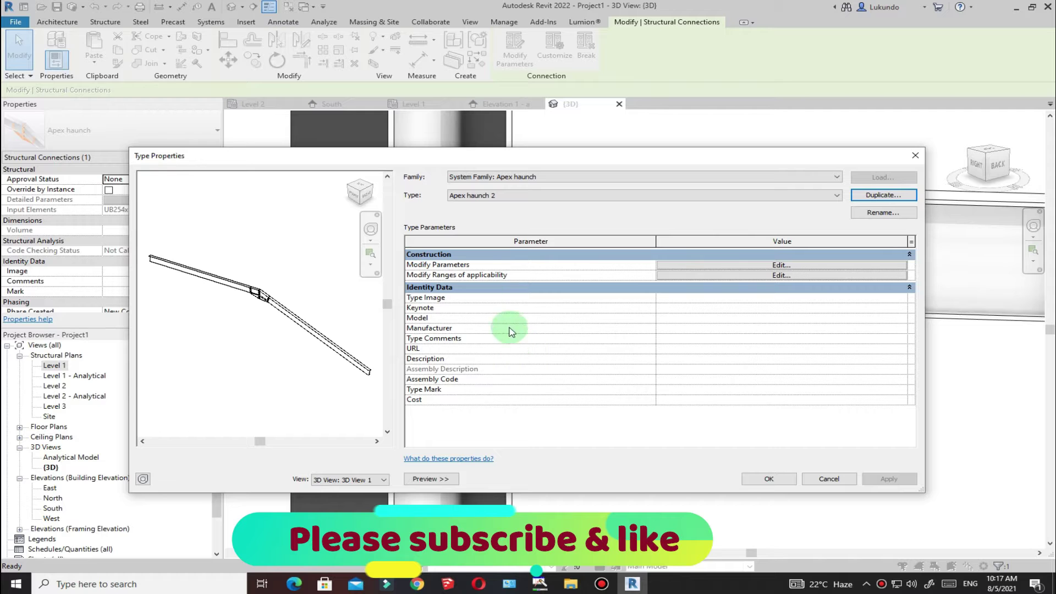
In the connection's detailed parameters, change the end plate thickness from 10 to 12
left_click(781, 266)
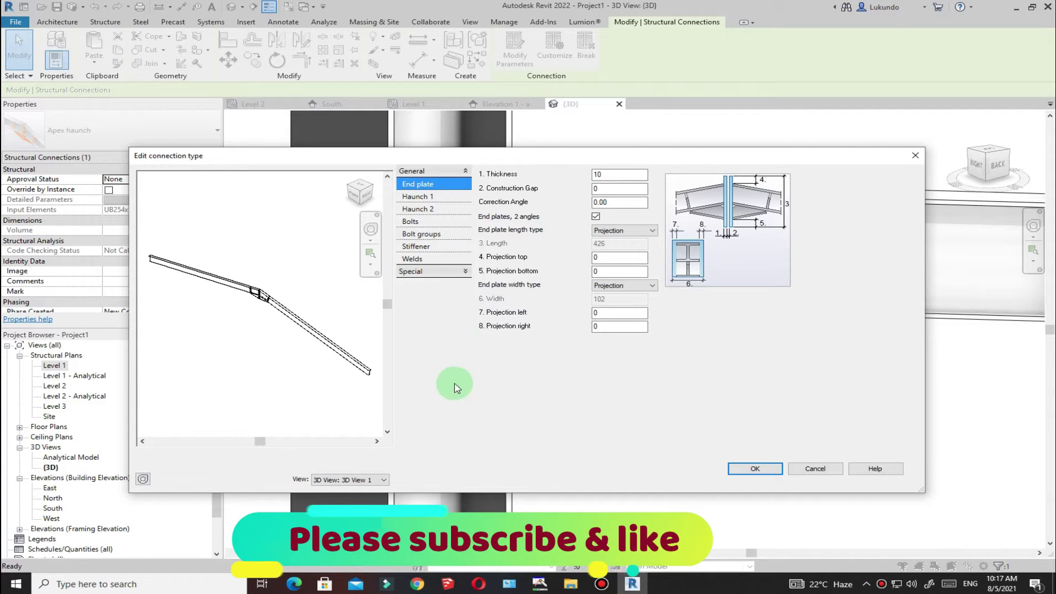
scroll(258, 292, "up", 6)
middle_click_drag(236, 283, 440, 248, "shift")
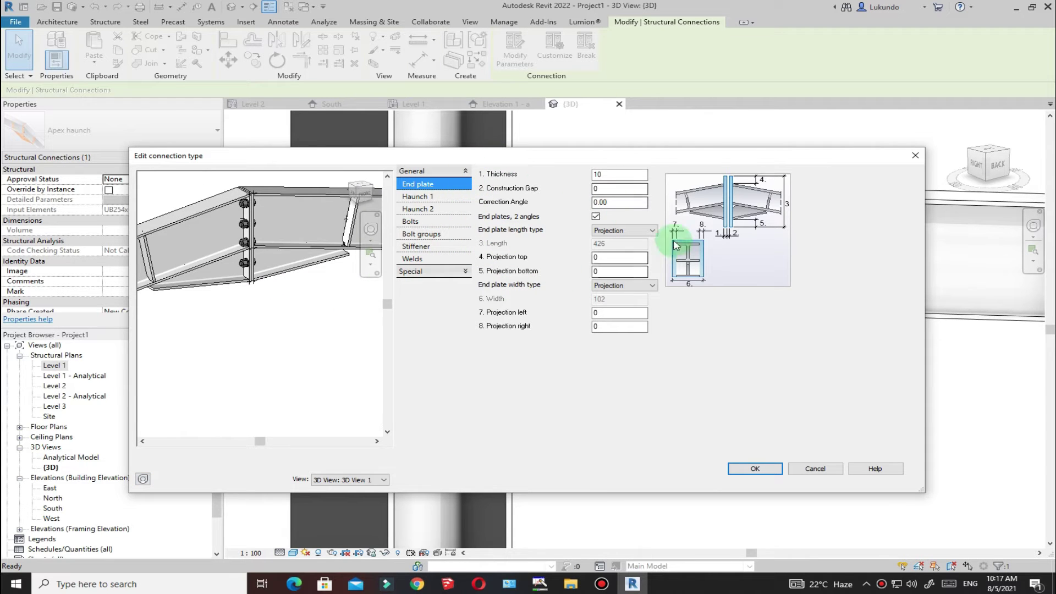
scroll(242, 213, "up", 3)
middle_click_drag(264, 189, 240, 265)
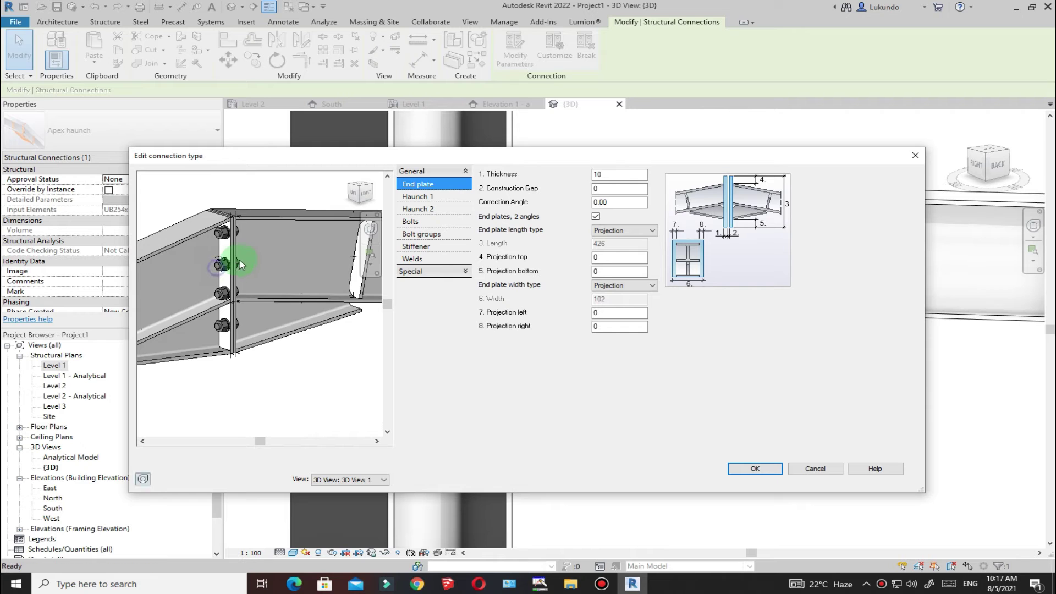
mouse_move(262, 374)
middle_mouse_down("shift")
mouse_move(280, 361)
mouse_move(288, 370)
mouse_move(278, 370)
middle_mouse_up("shift")
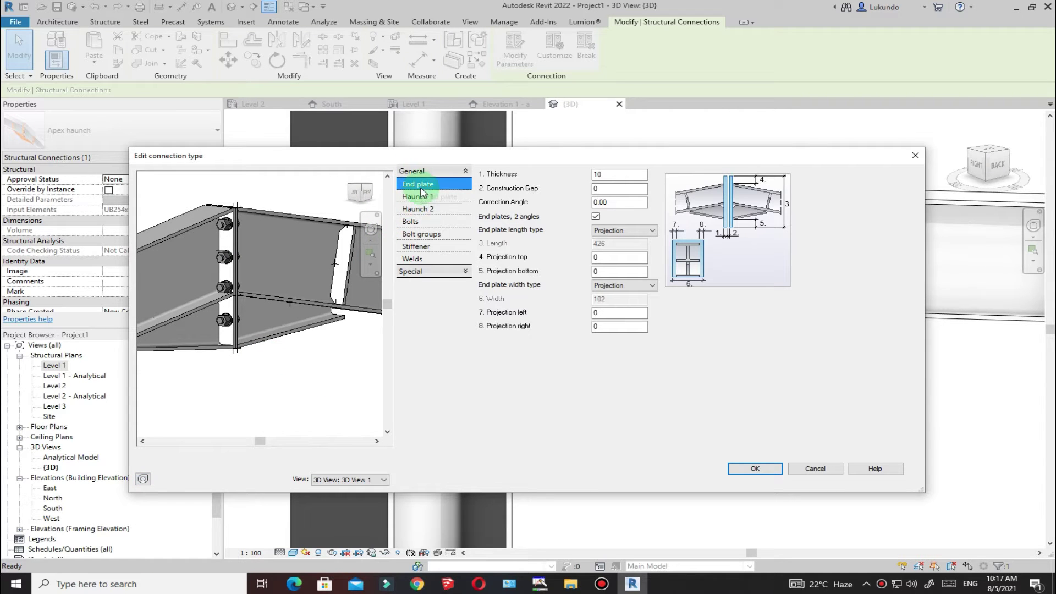
left_click(608, 175)
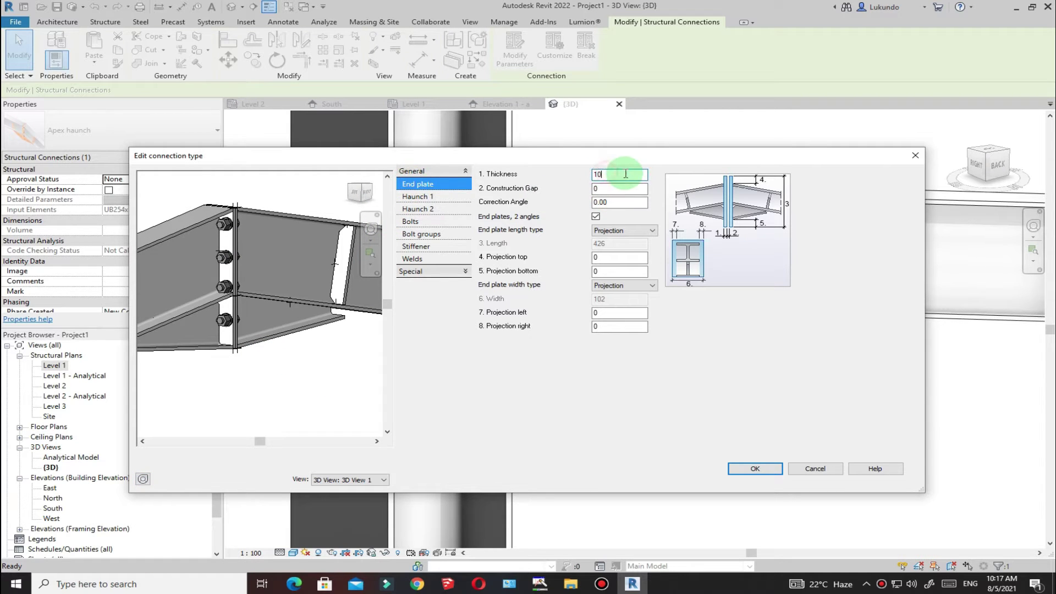
left_click_drag(625, 173, 583, 175)
type("12")
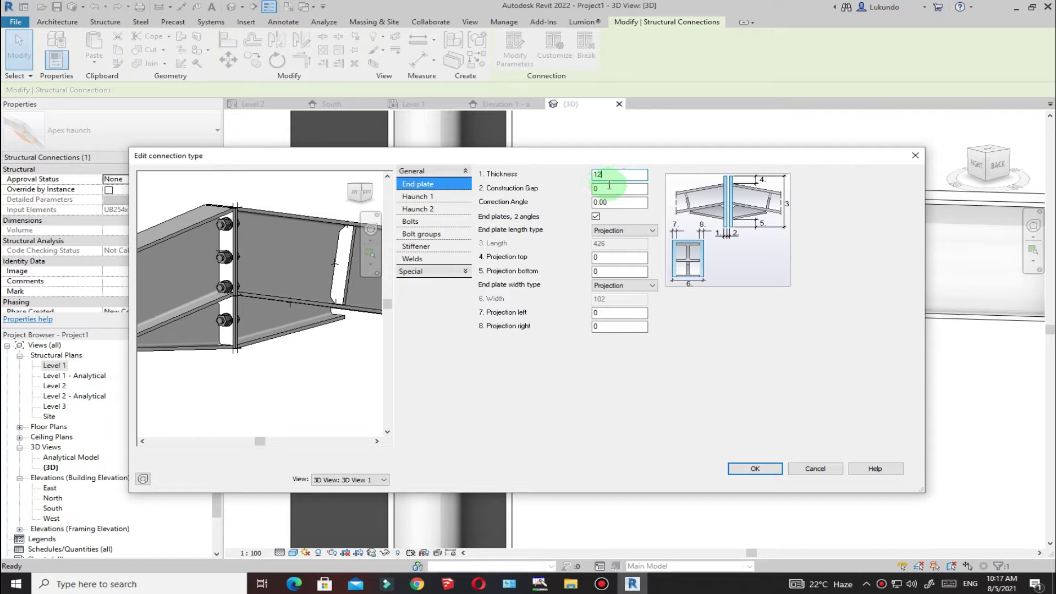
left_click(612, 183)
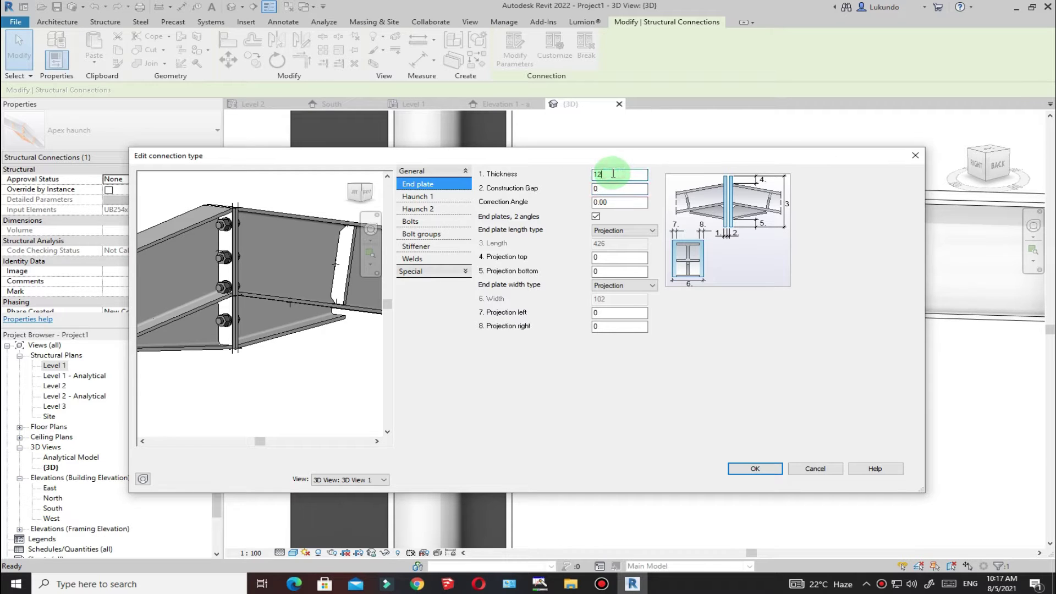
left_click(264, 260)
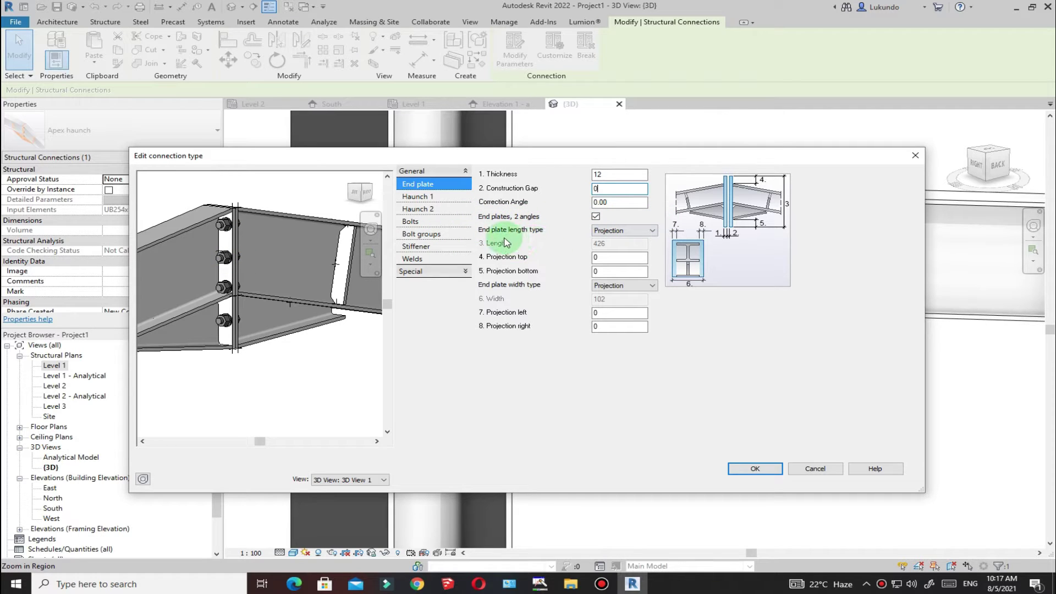
Keep Projection as both the end plate length type and width type
left_click(652, 231)
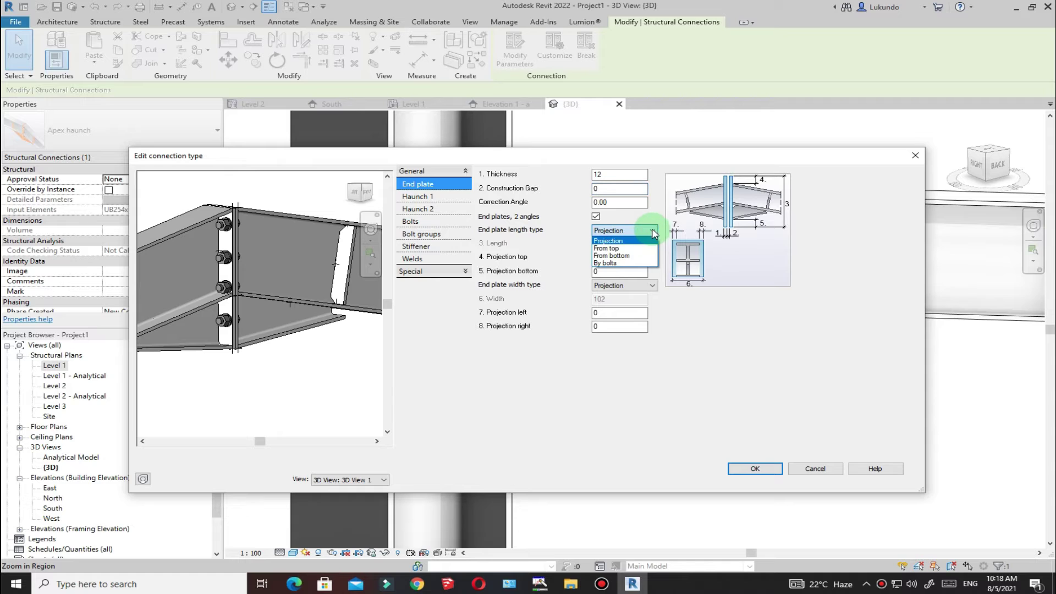
left_click(606, 242)
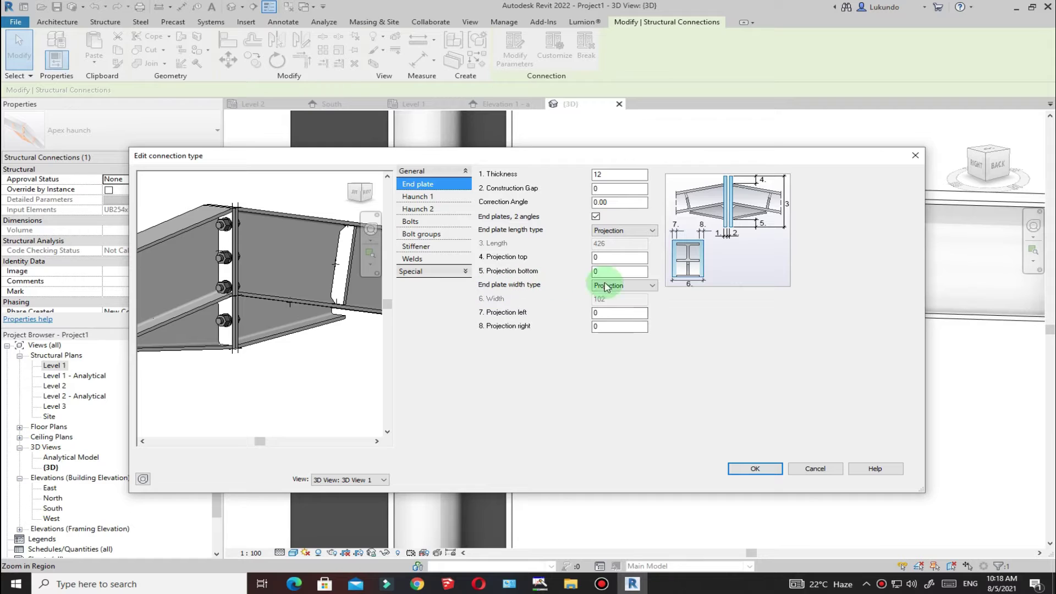
left_click(651, 287)
left_click(610, 297)
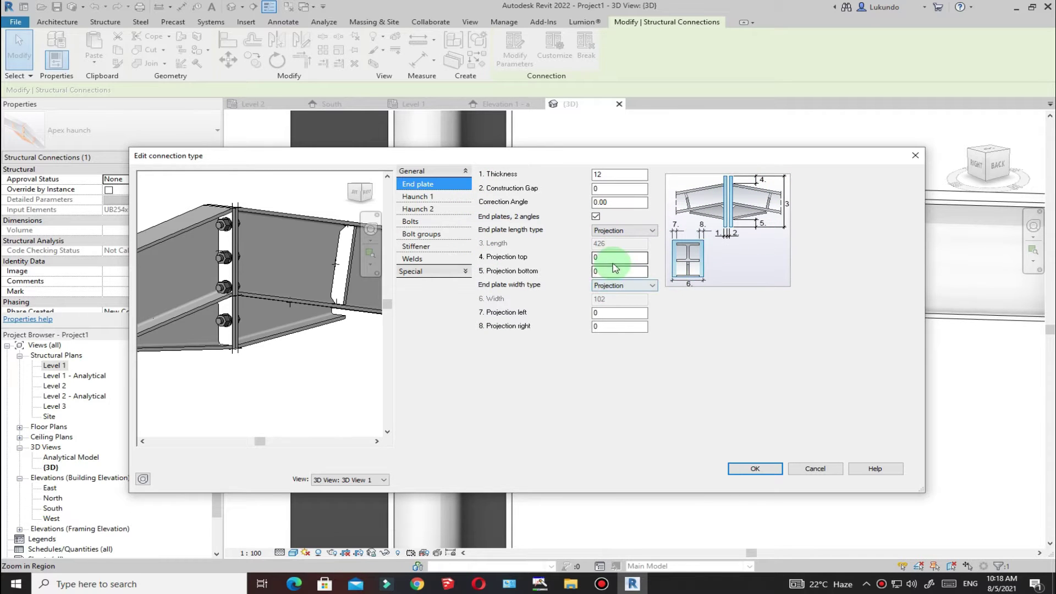
In Haunch 1 settings, keep the haunch on This side with a Profile shape
left_click(419, 198)
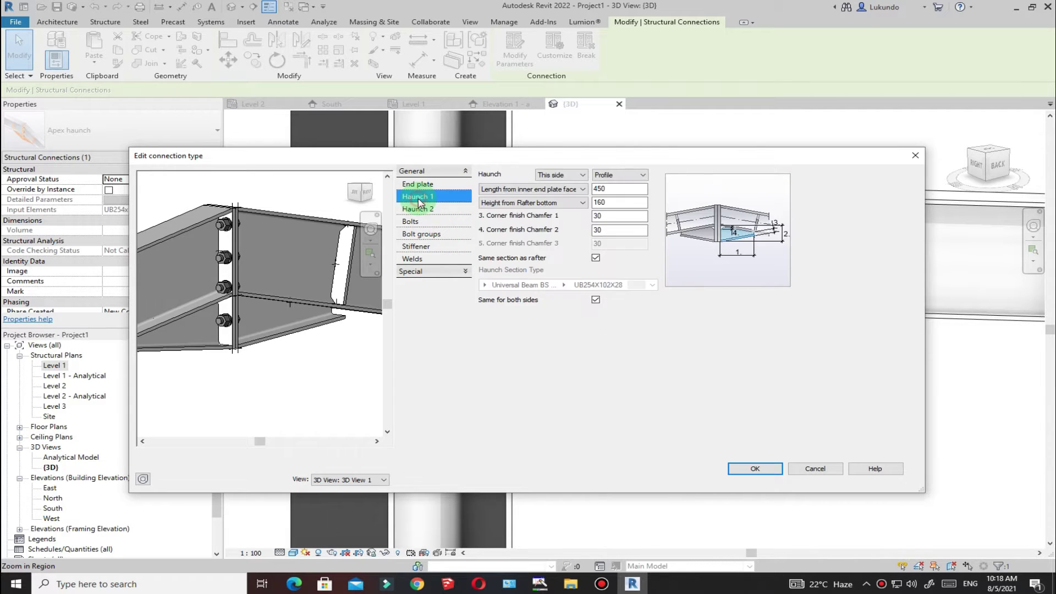
left_click(584, 177)
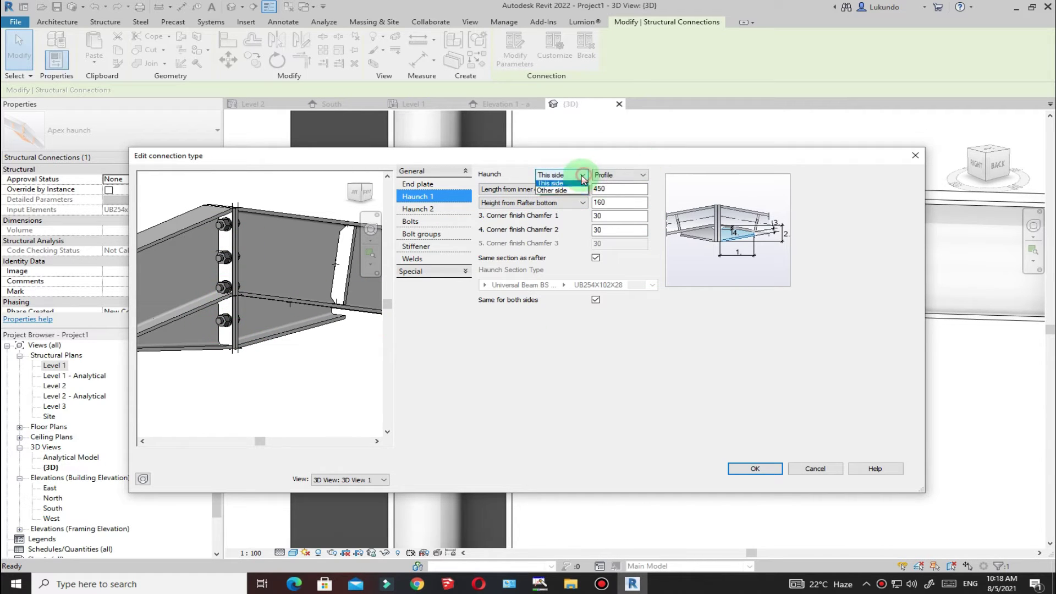
middle_click_drag(177, 279, 290, 290, "shift")
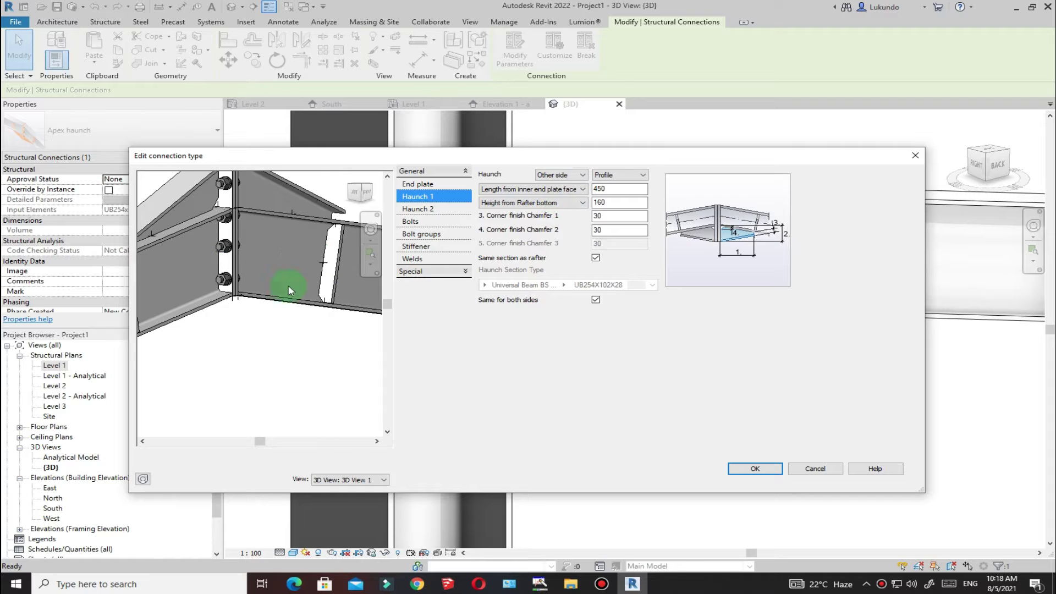
middle_click_drag(222, 242, 280, 295, "shift")
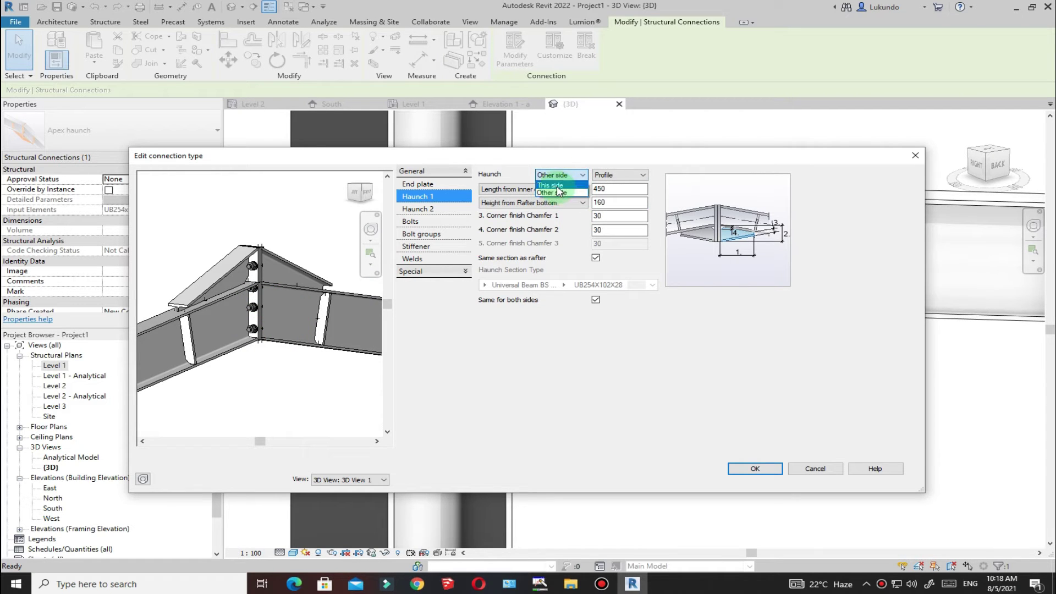
middle_click_drag(287, 296, 267, 364, "shift")
left_click(638, 175)
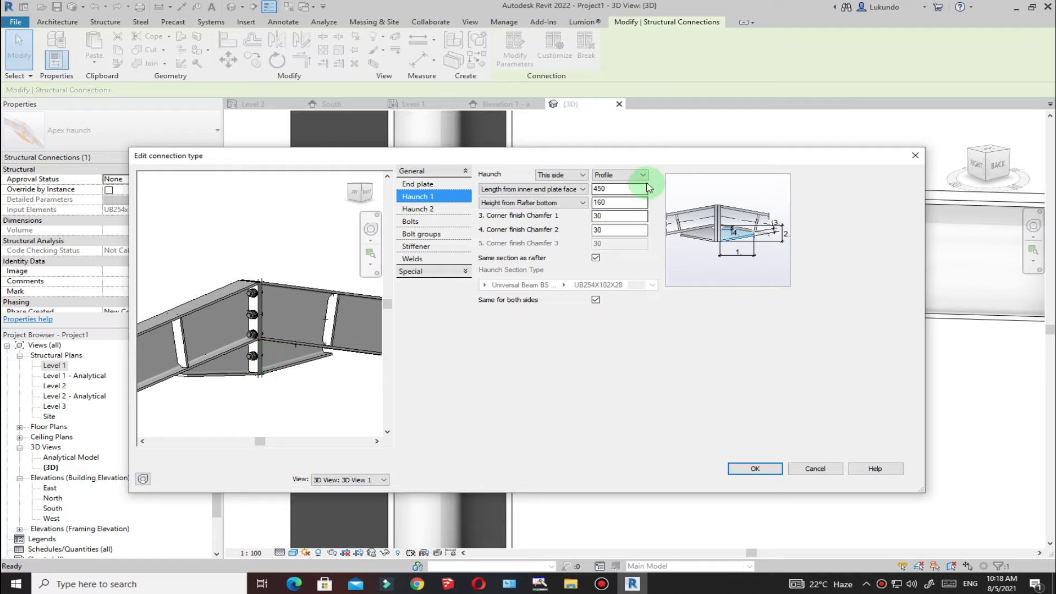
left_click(624, 175)
Set Haunch 1 length to 500 and height from rafter bottom to 170, leaving 30 chamfers
left_click(519, 202)
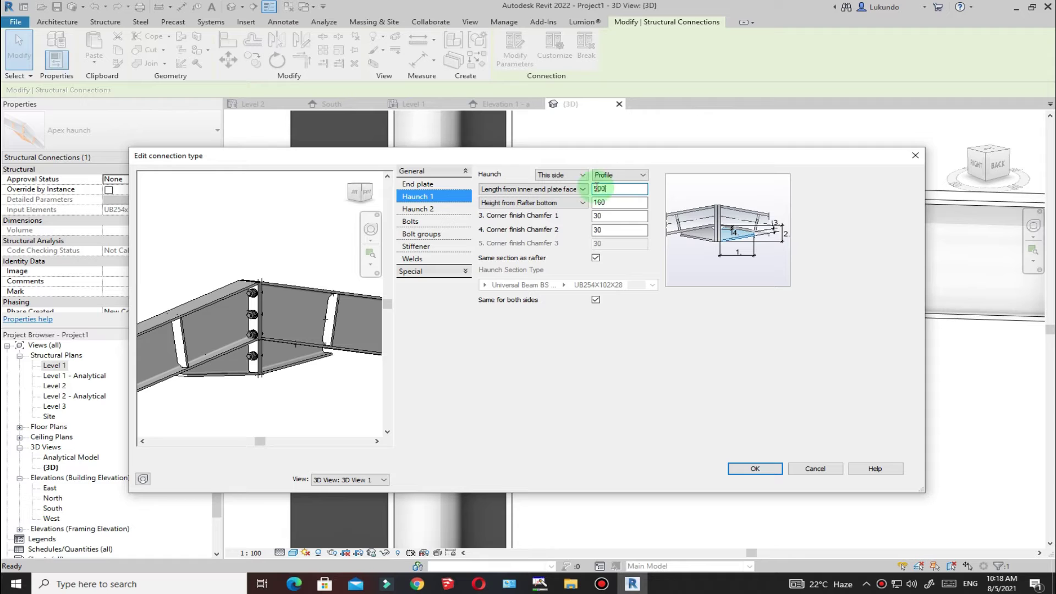
left_click(613, 203)
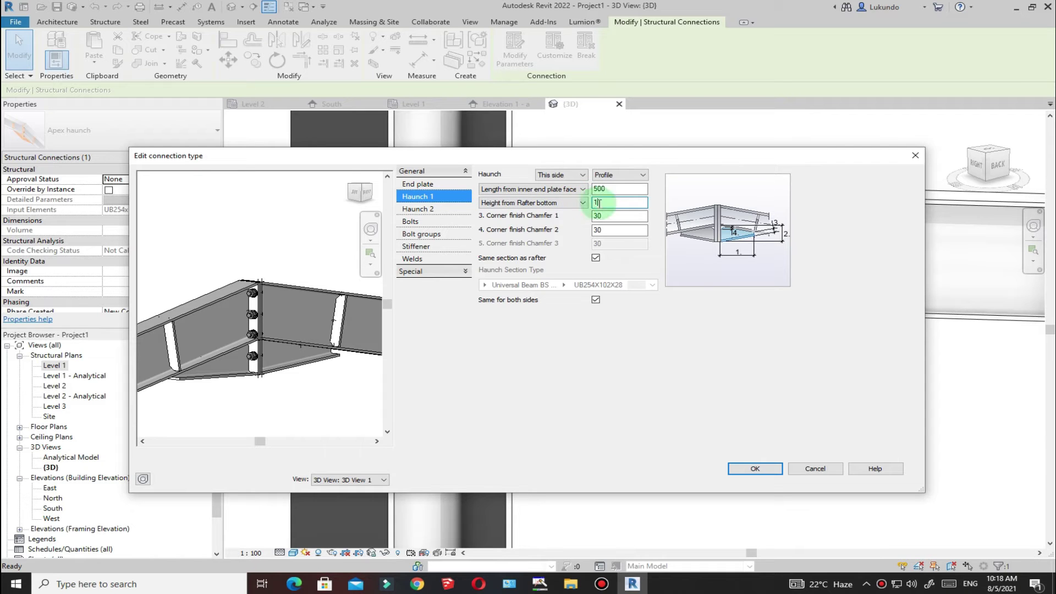
left_click(625, 189)
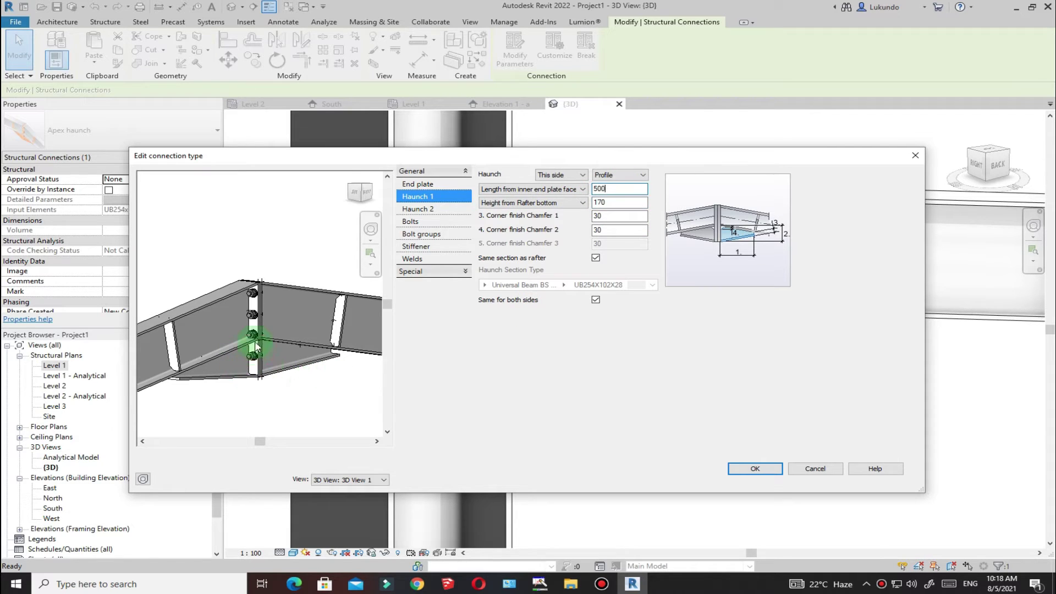
left_click(615, 215)
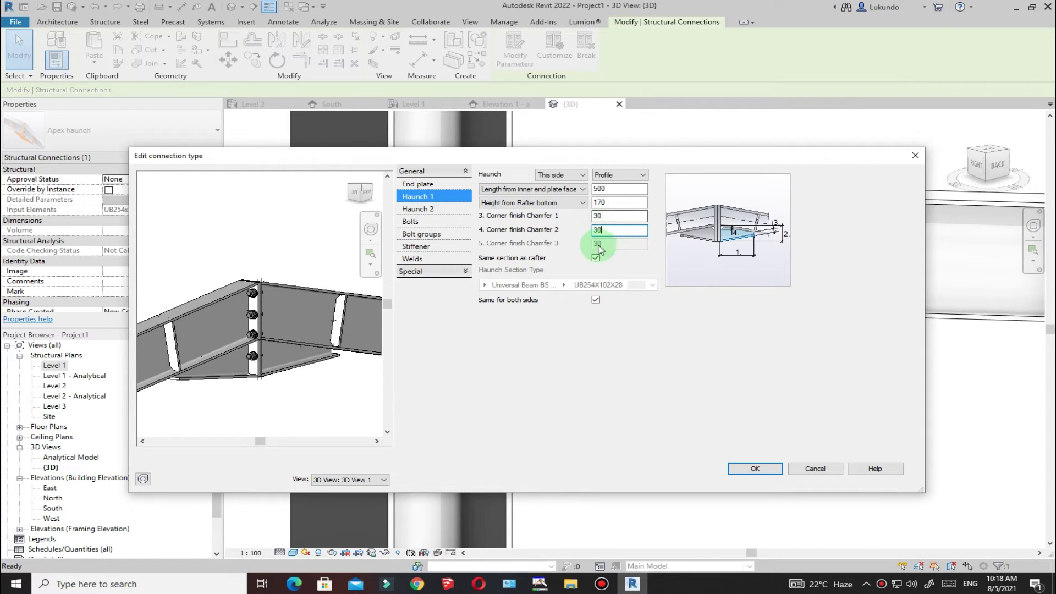
scroll(267, 370, "up", 5)
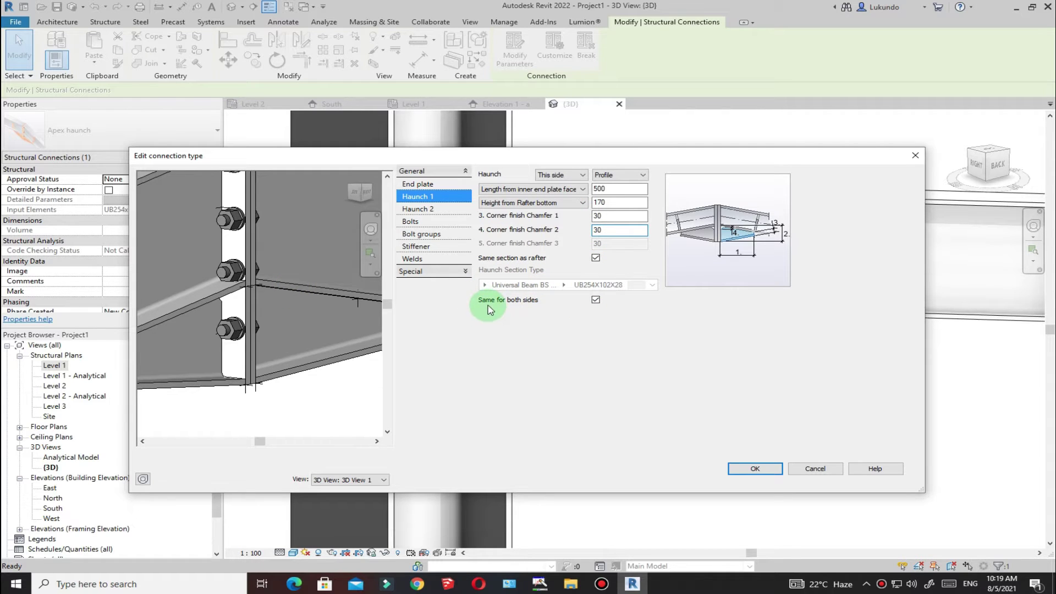
scroll(283, 318, "down", 5)
middle_click_drag(244, 353, 212, 356)
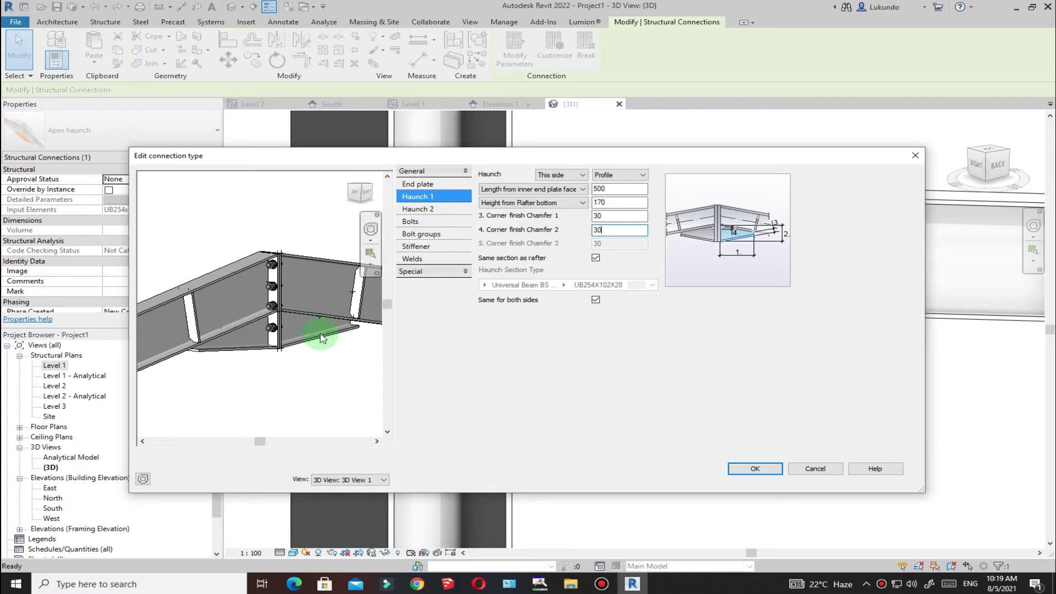
left_click(643, 175)
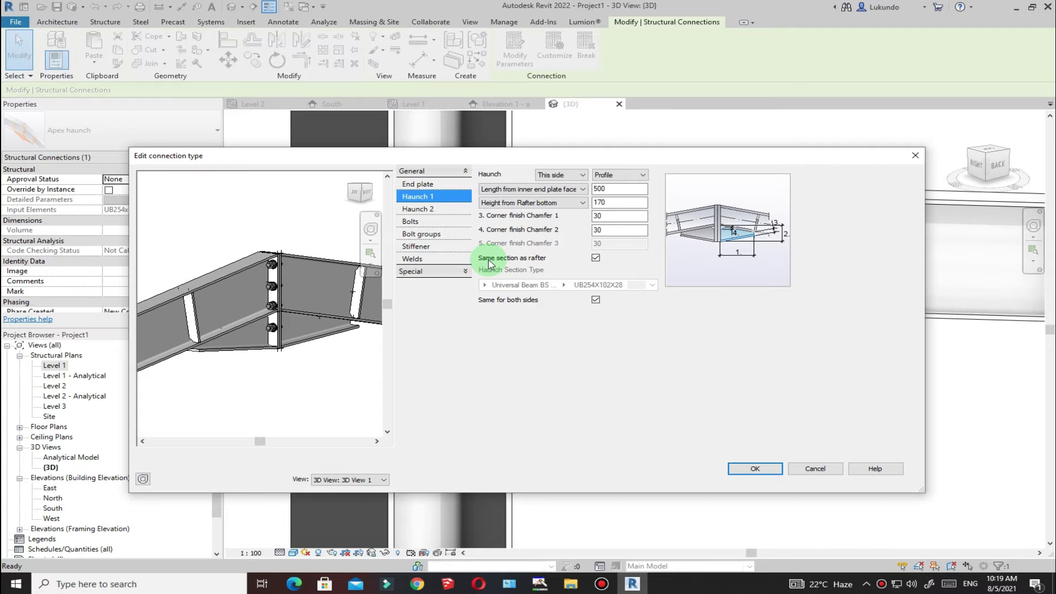
scroll(275, 347, "down", 2)
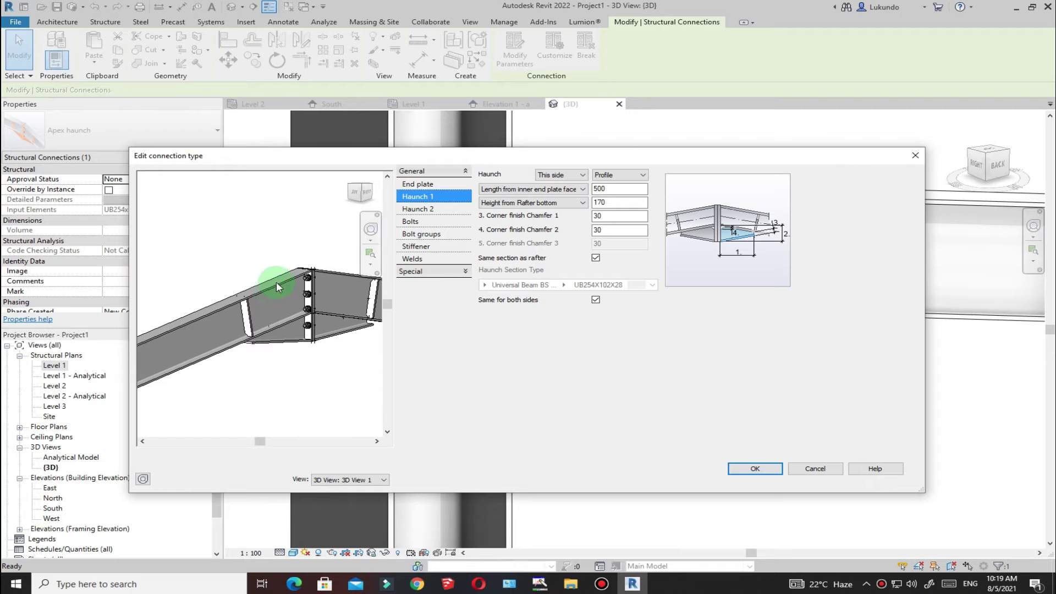
Uncheck Same section as rafter and browse the Haunch Section Type families without choosing one
left_click(595, 259)
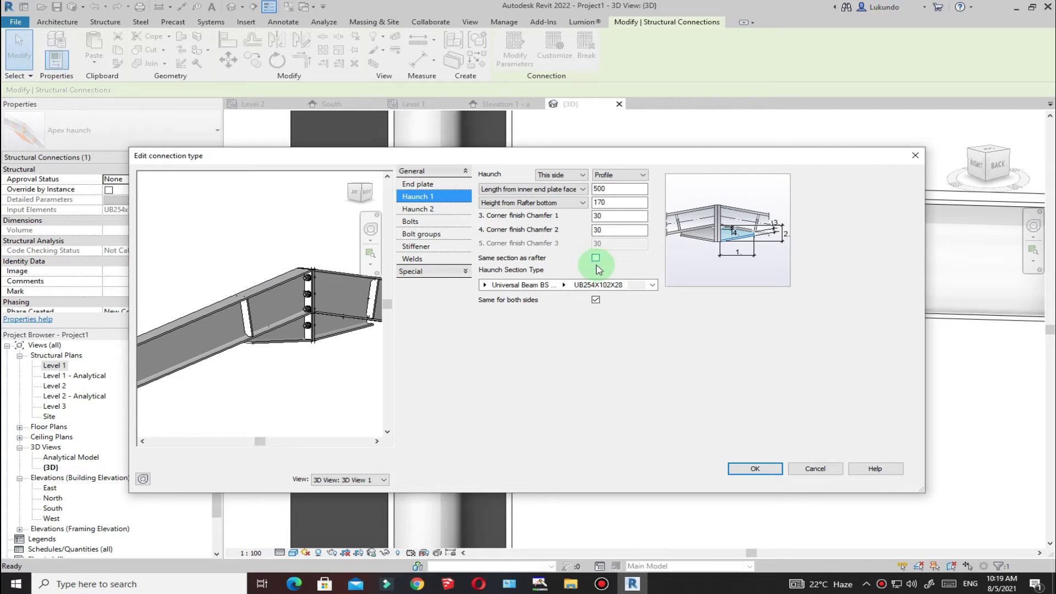
left_click(652, 284)
left_click(562, 286)
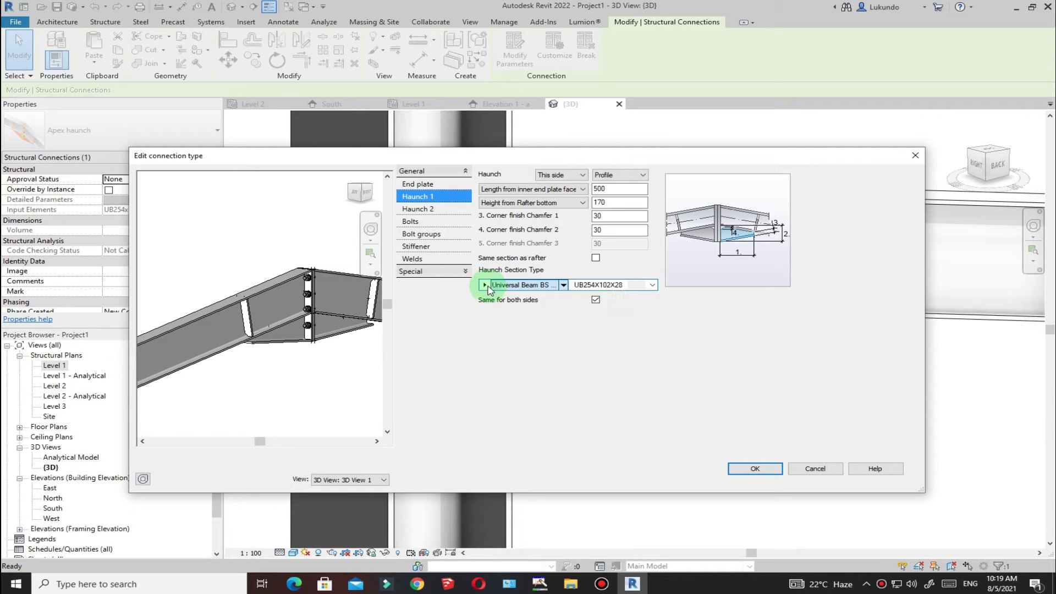
left_click(484, 285)
left_click(509, 374)
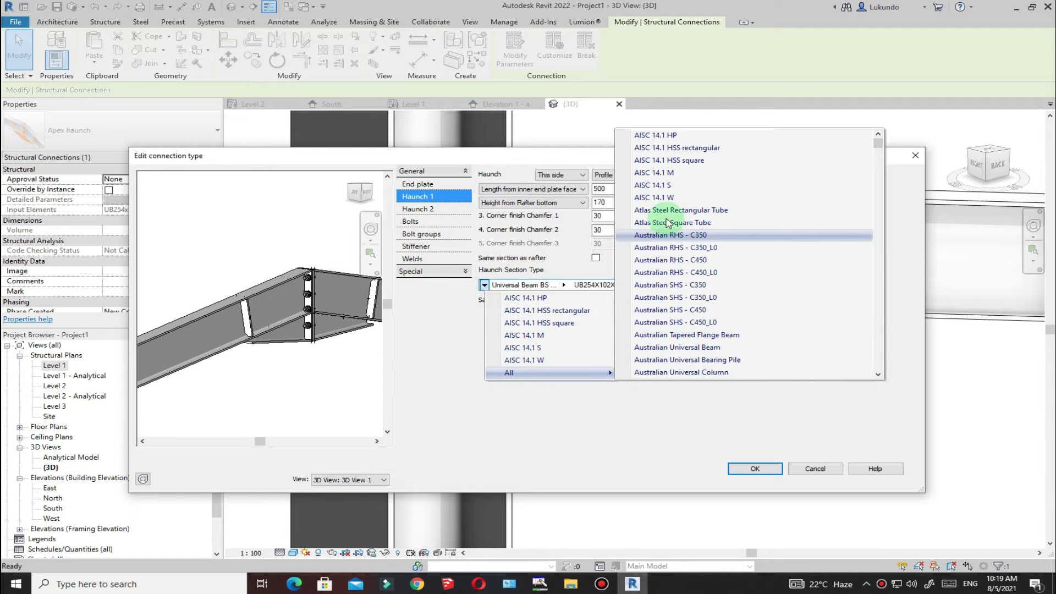
scroll(686, 227, "down", 12)
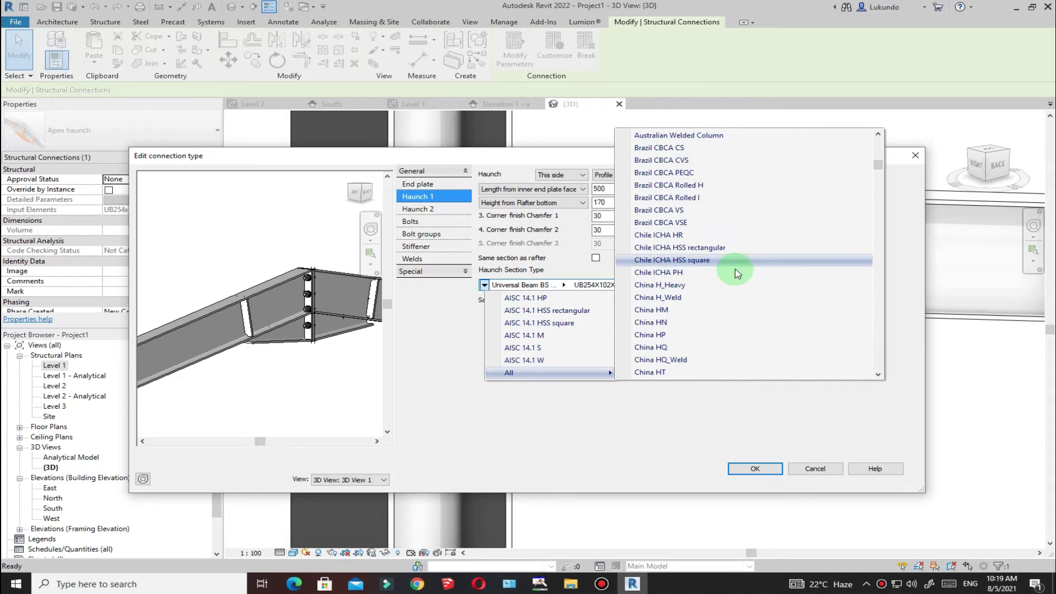
scroll(728, 292, "down", 6)
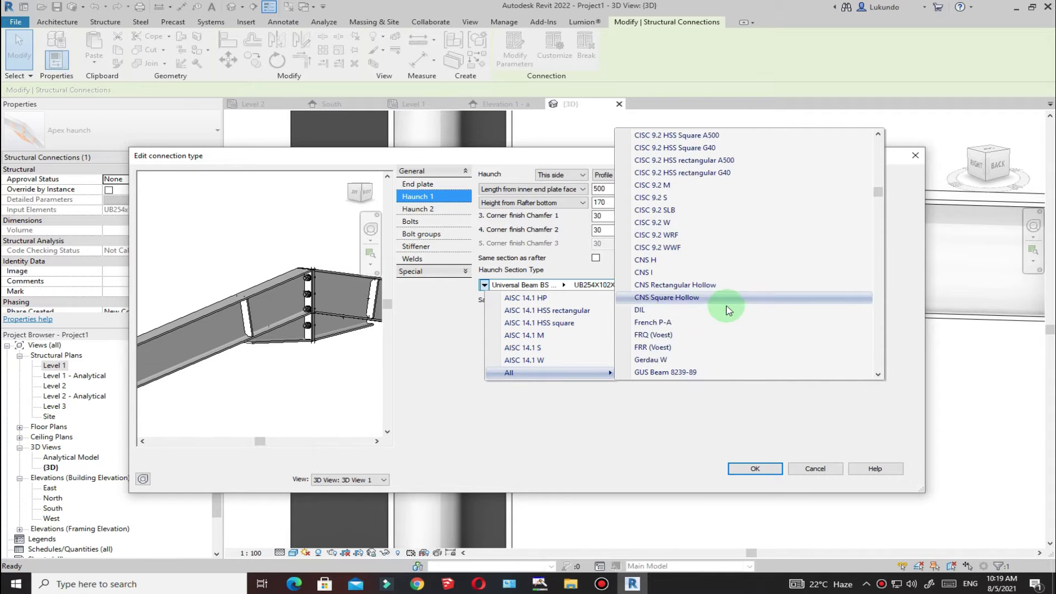
left_click(465, 325)
Re-enable Same section as rafter for Haunch 1 and bring up Haunch 2's settings
left_click(596, 258)
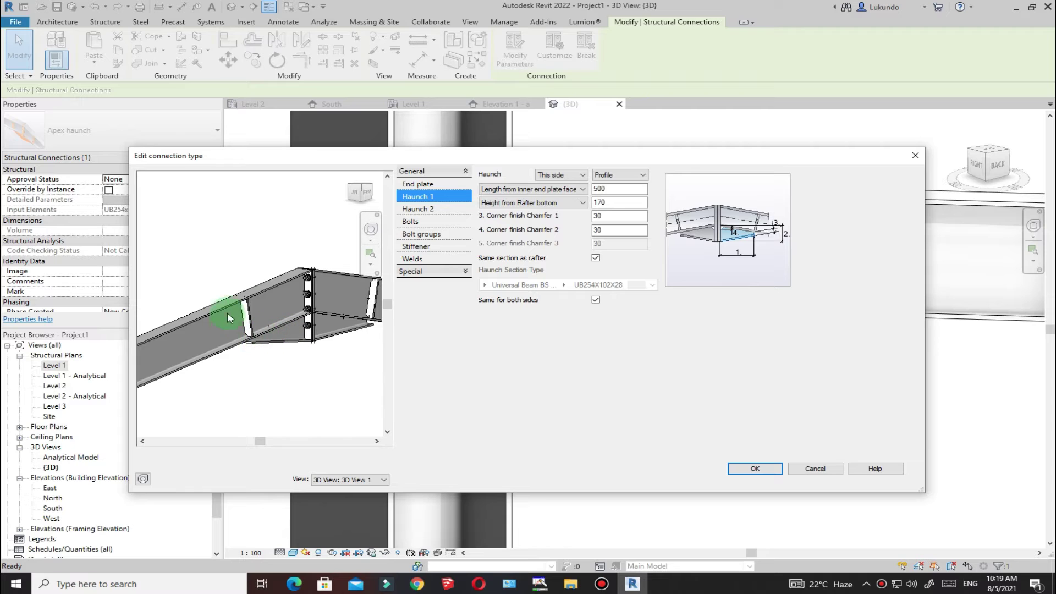
left_click(593, 357)
left_click(422, 210)
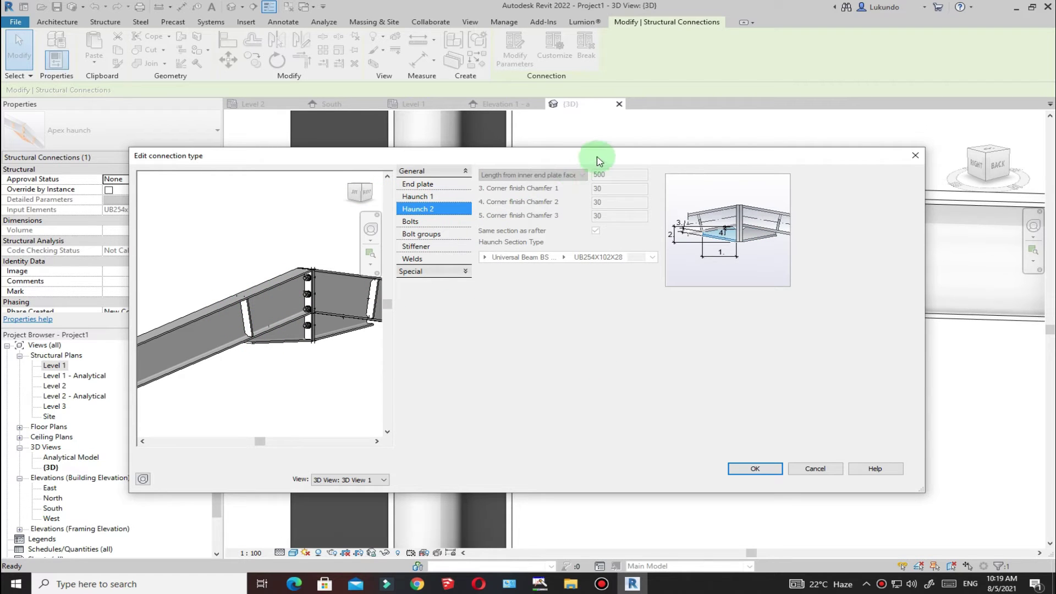
Set the apex haunch bolts to XOX type, 16.00 mm diameter and grade 8.8
left_click(418, 197)
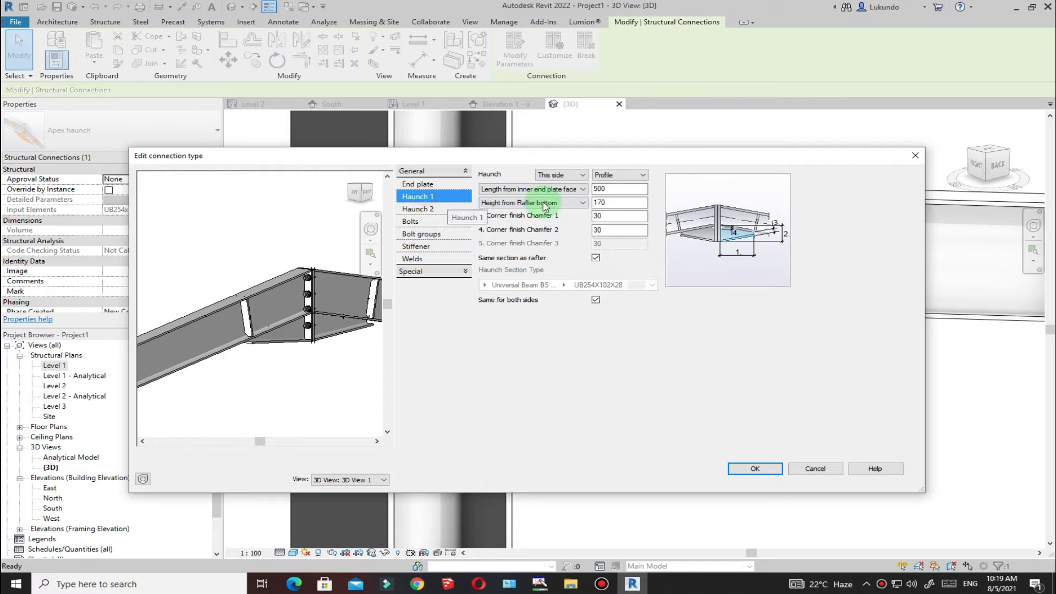
left_click(423, 210)
left_click(412, 223)
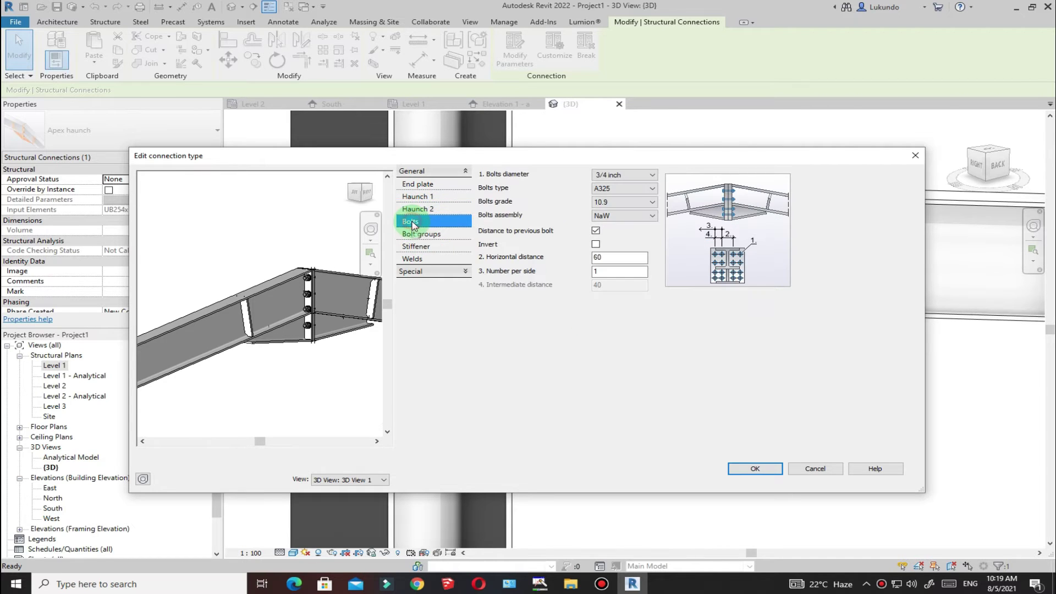
left_click(650, 189)
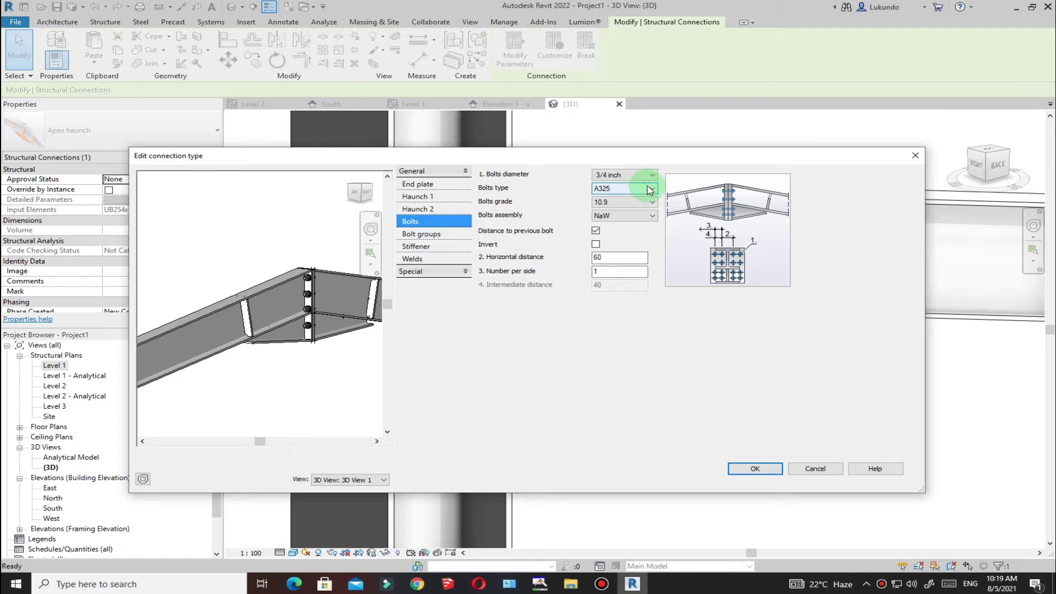
left_click(600, 262)
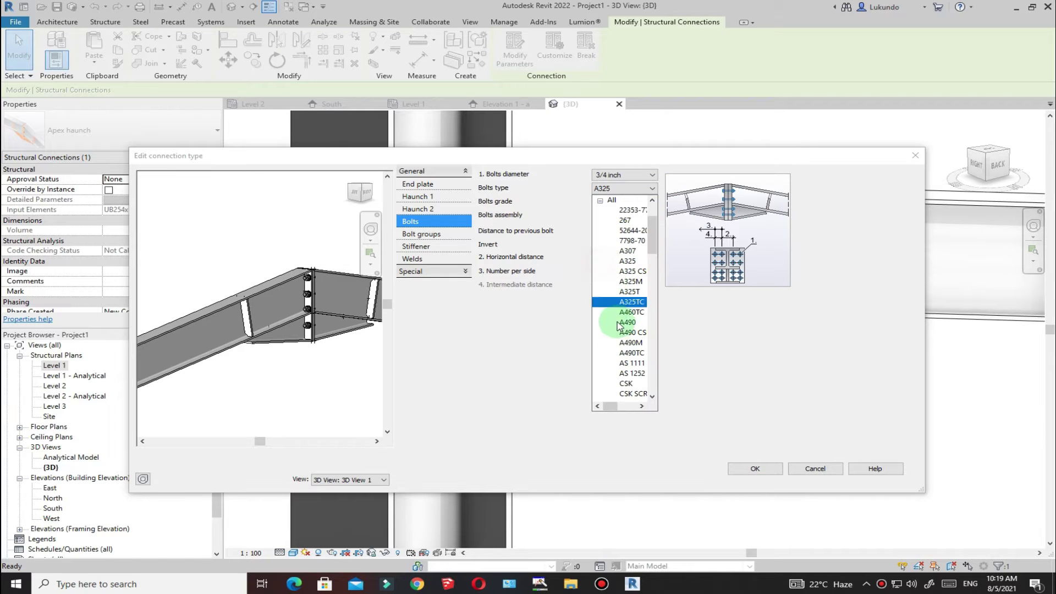
left_click(624, 346)
scroll(623, 352, "down", 10)
left_click(627, 394)
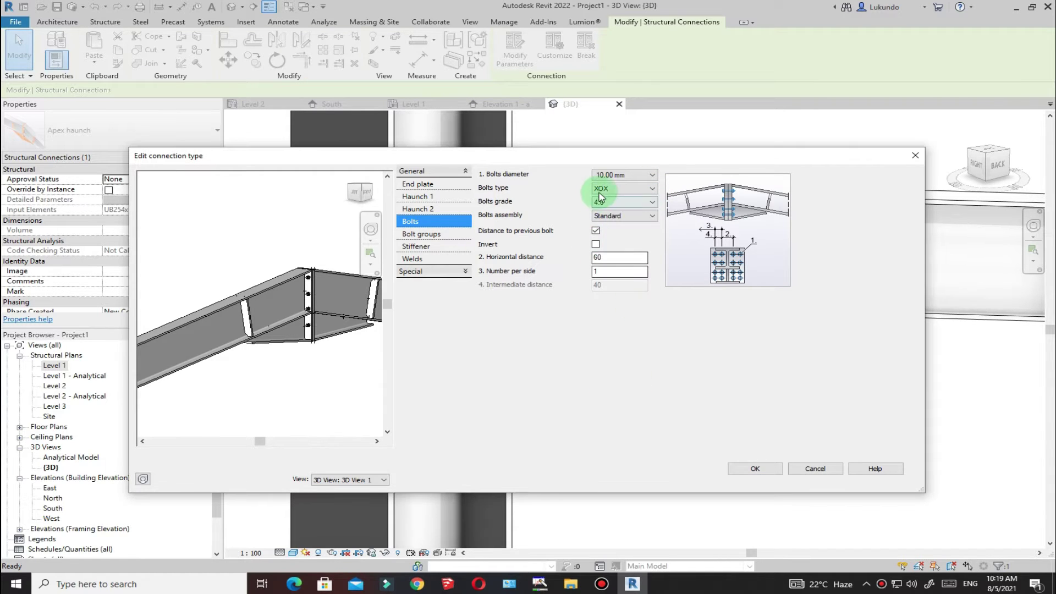
left_click(652, 175)
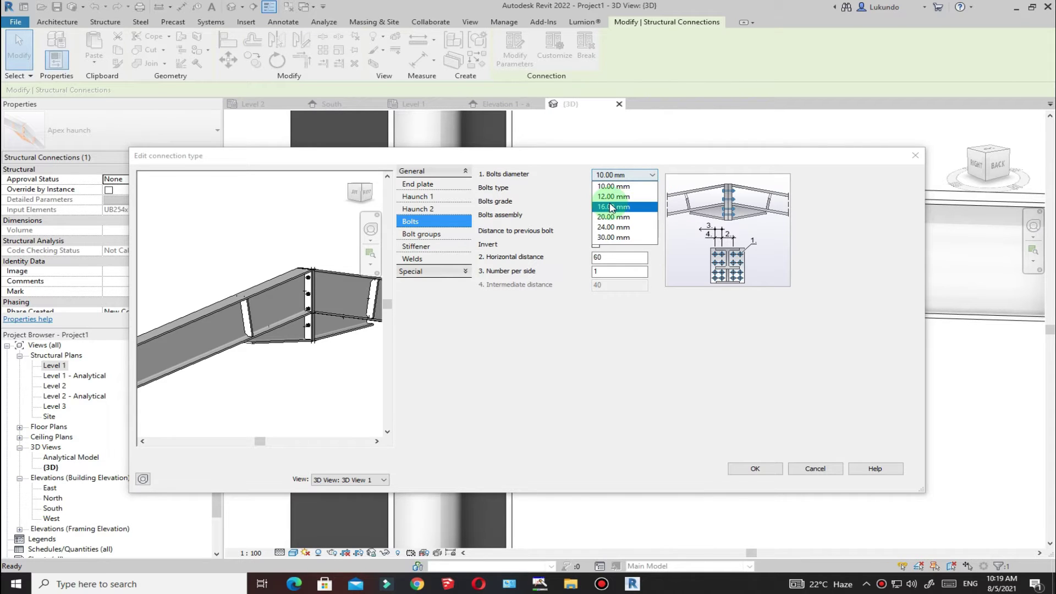
left_click(611, 206)
left_click(652, 201)
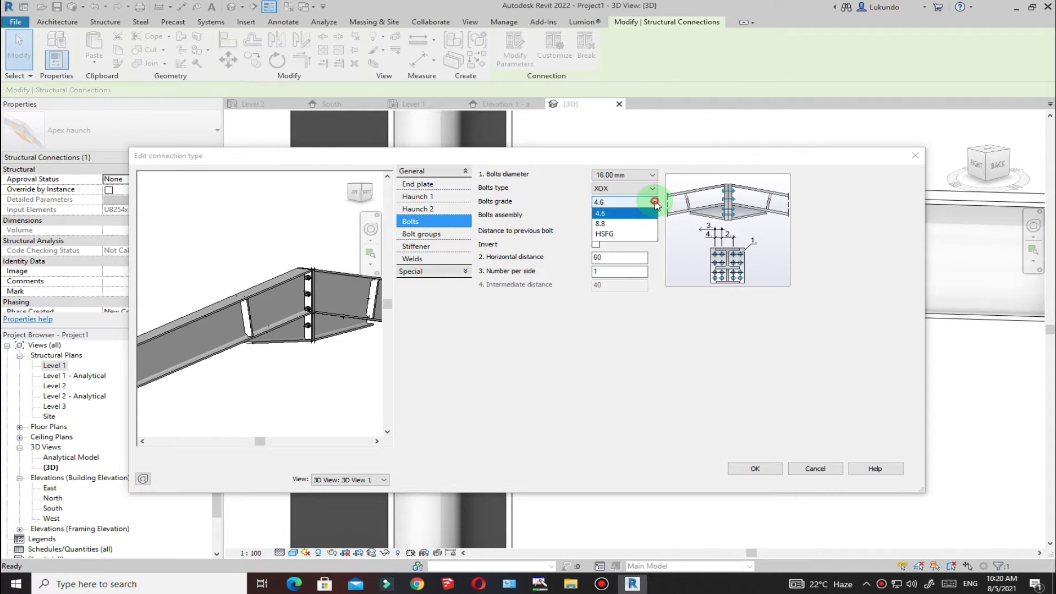
left_click(608, 225)
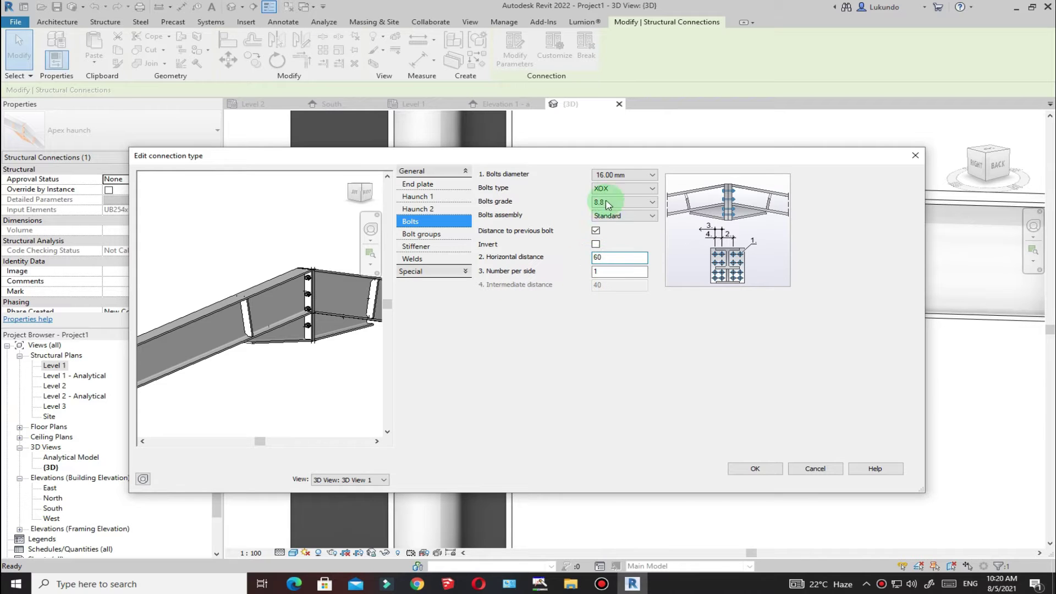
In Bolt groups, set Group 2's start distance to 130, checking the preview
left_click(425, 236)
scroll(308, 303, "up", 6)
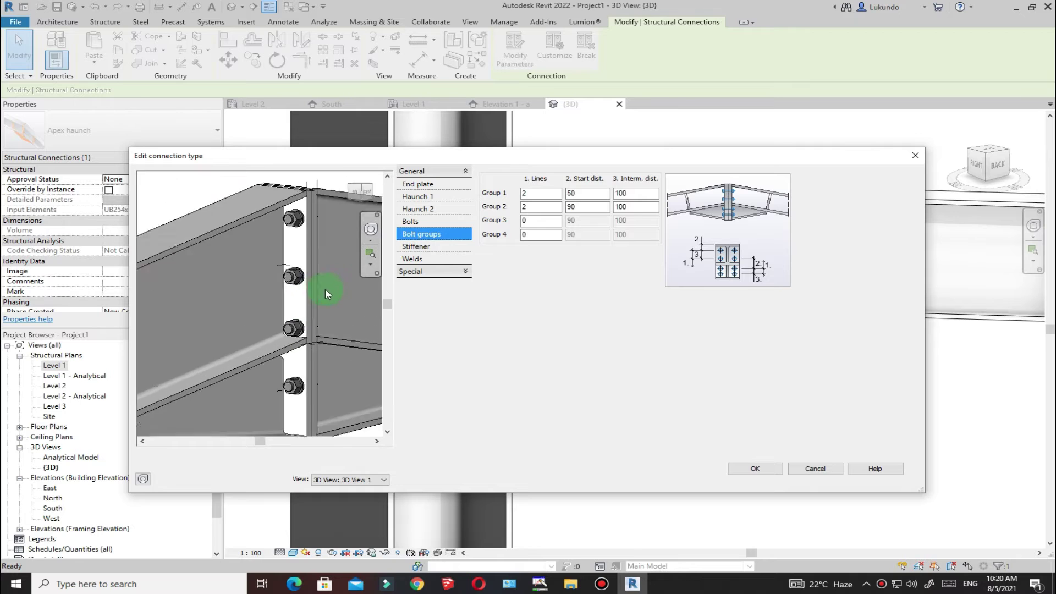
scroll(265, 317, "down", 3)
left_click(544, 208)
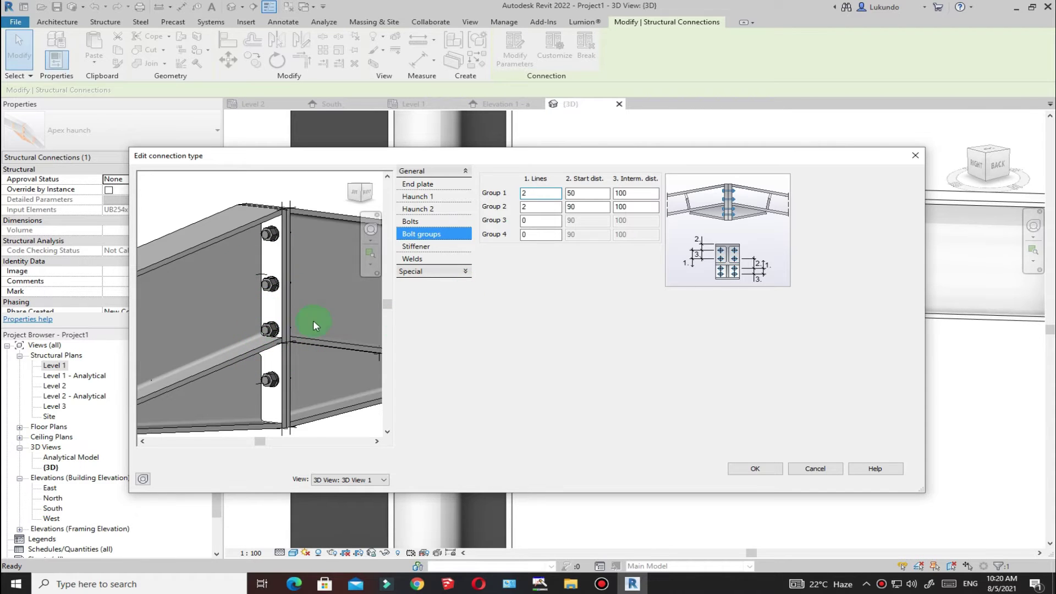
double_click(580, 207)
left_click(627, 193)
left_click(277, 353)
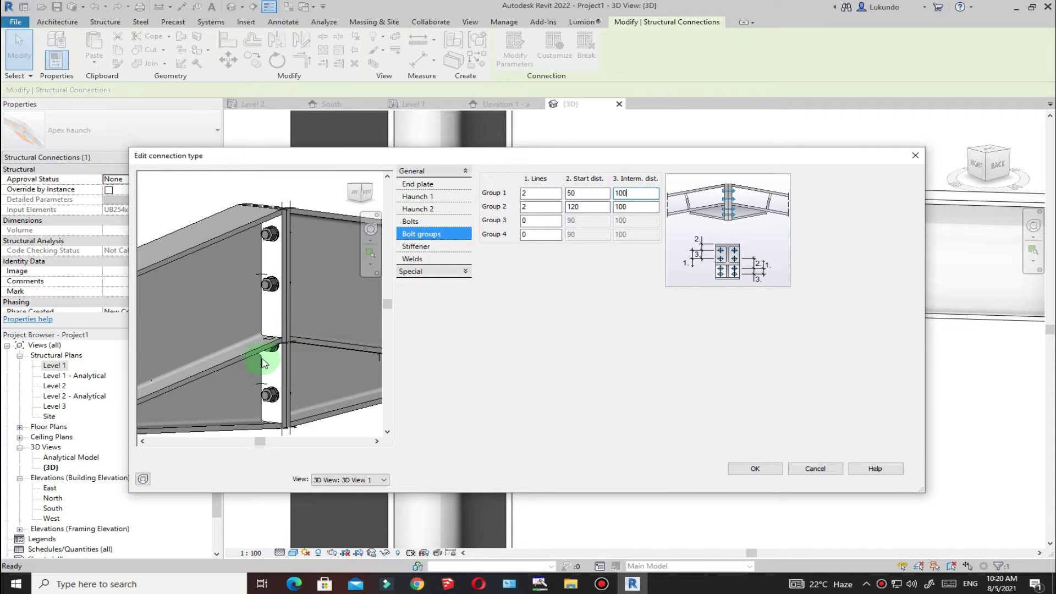
double_click(594, 207)
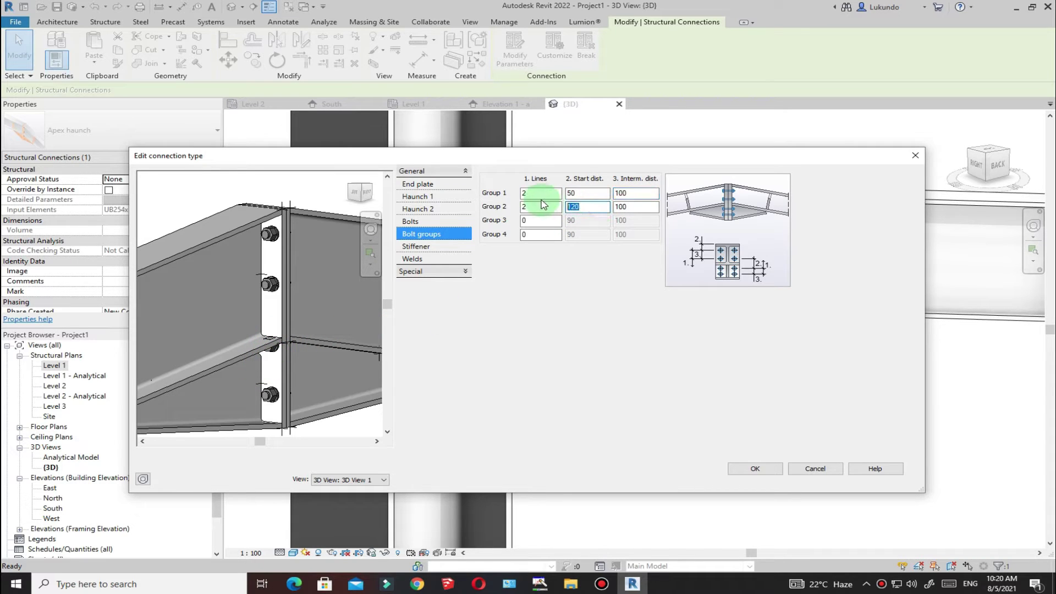
type("130")
left_click(627, 207)
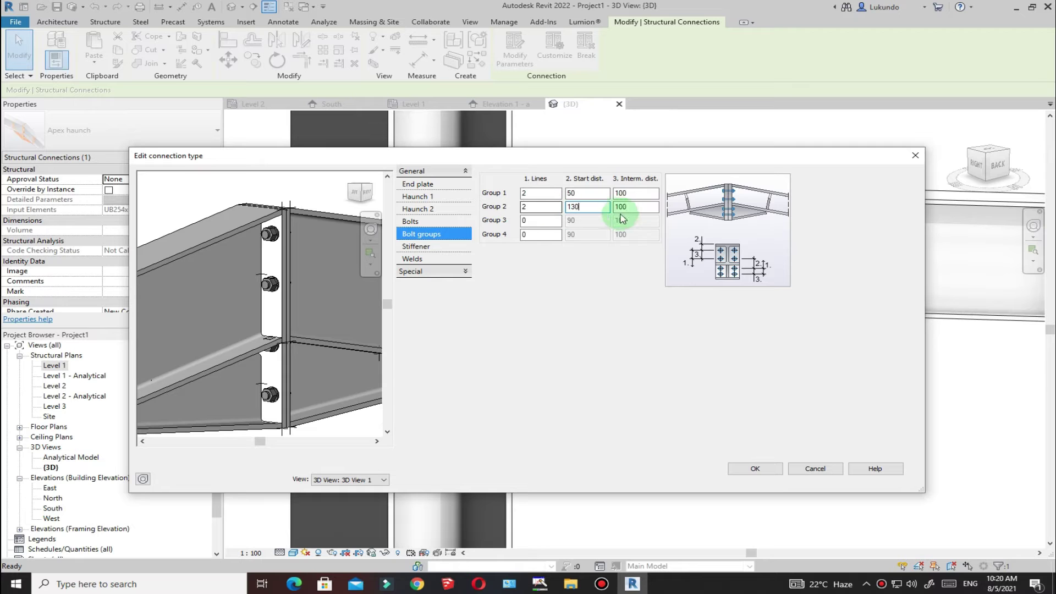
left_click(295, 367)
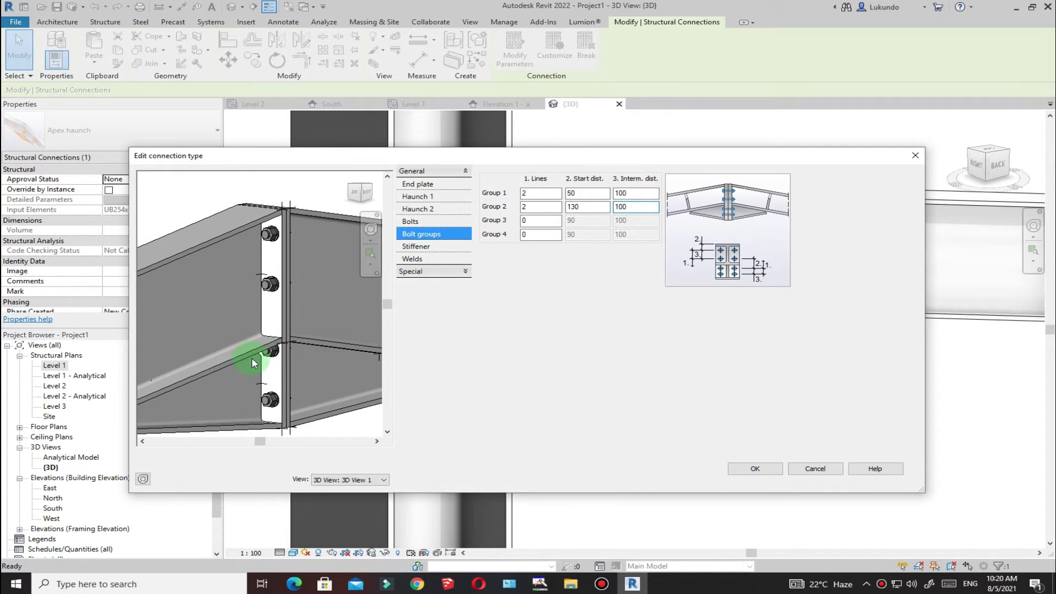
scroll(297, 355, "up", 5)
scroll(300, 355, "down", 3)
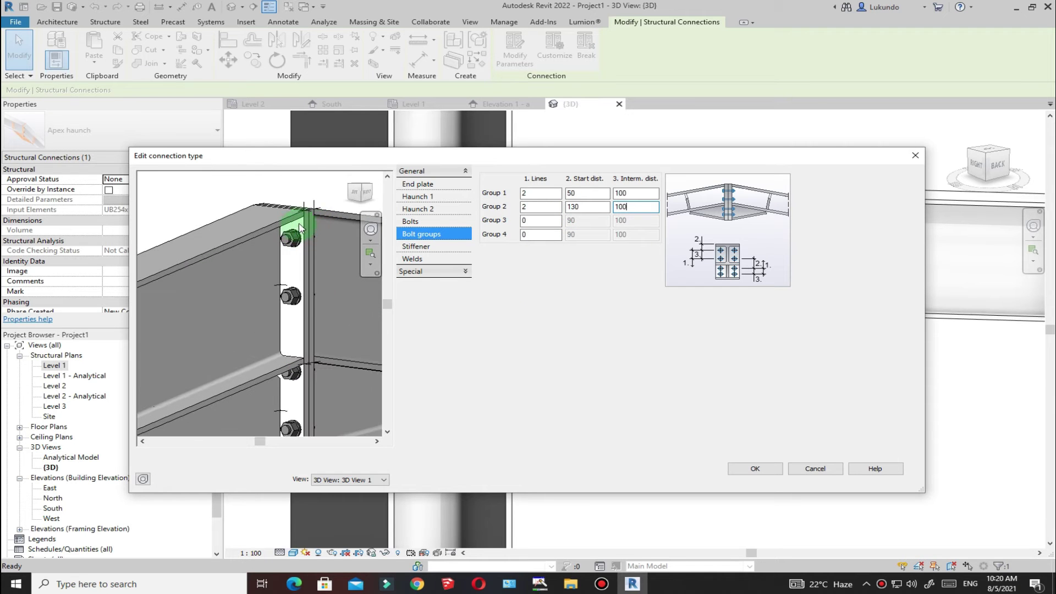
Set Group 1's start distance to 60 and orbit the preview to inspect the bolts
left_click(586, 192)
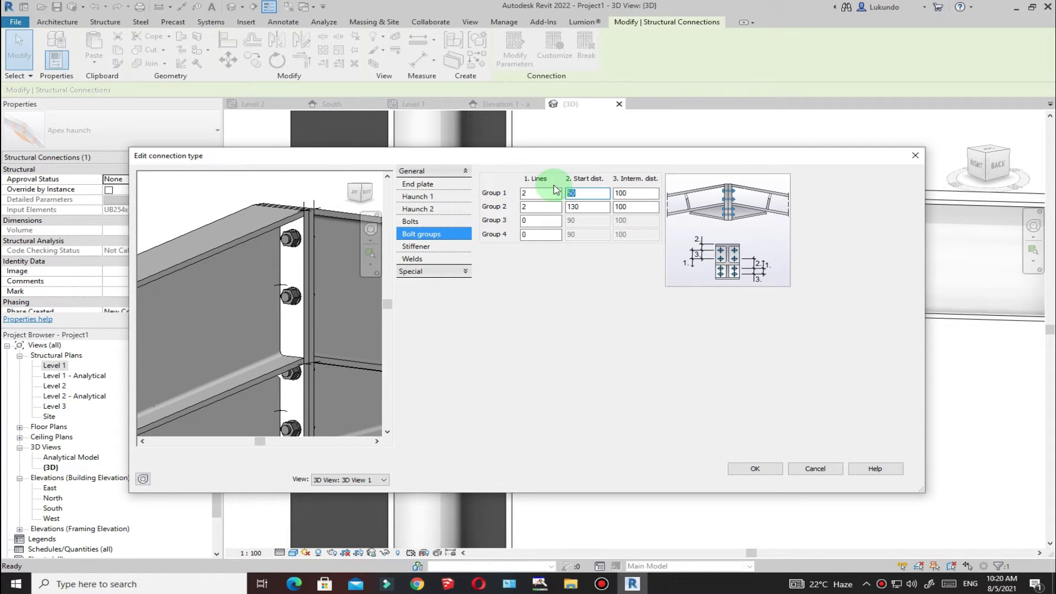
scroll(279, 294, "down", 4)
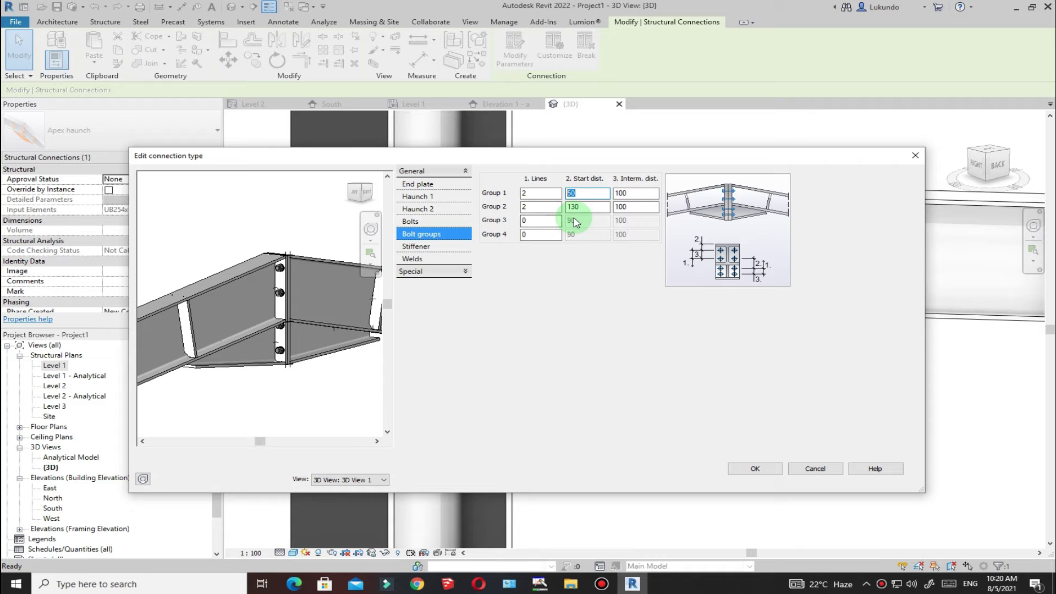
left_click(586, 206)
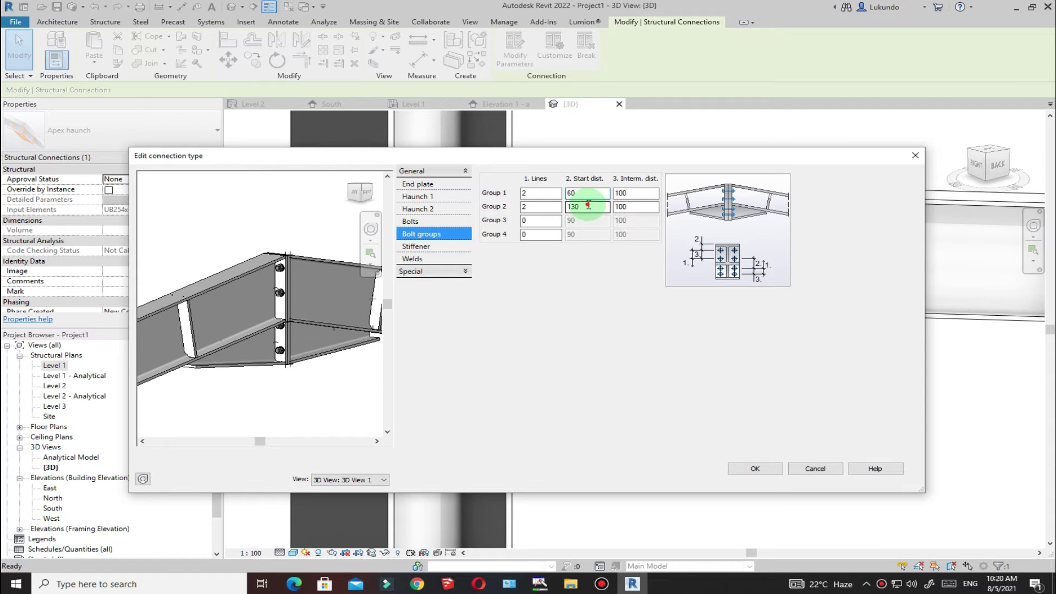
scroll(283, 333, "up", 4)
scroll(291, 347, "down", 2)
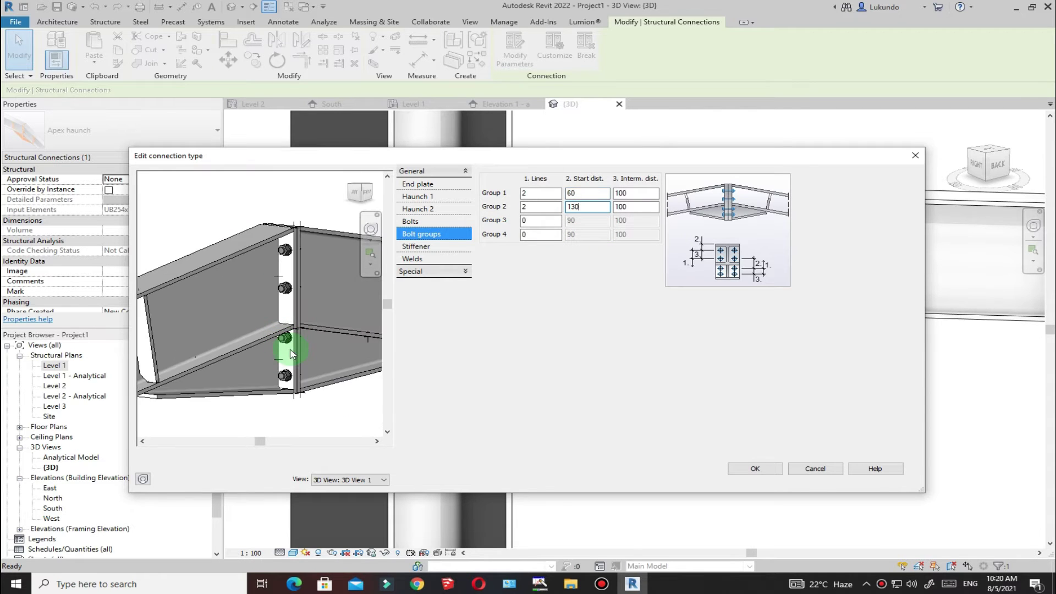
middle_click_drag(304, 349, 296, 283, "shift")
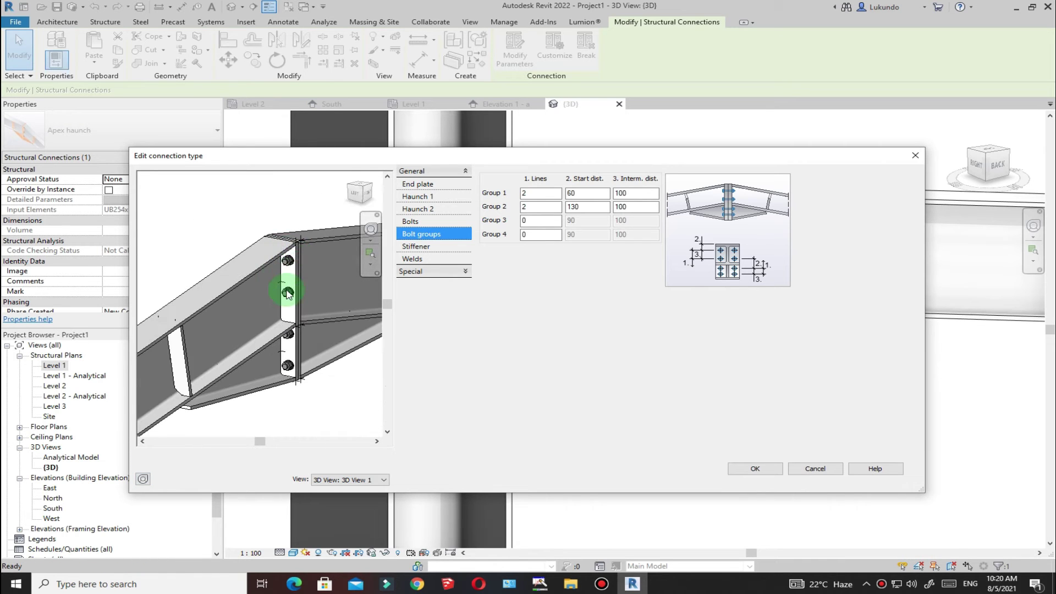
scroll(302, 248, "up", 3)
scroll(306, 230, "down", 3)
middle_click_drag(243, 358, 287, 345, "shift")
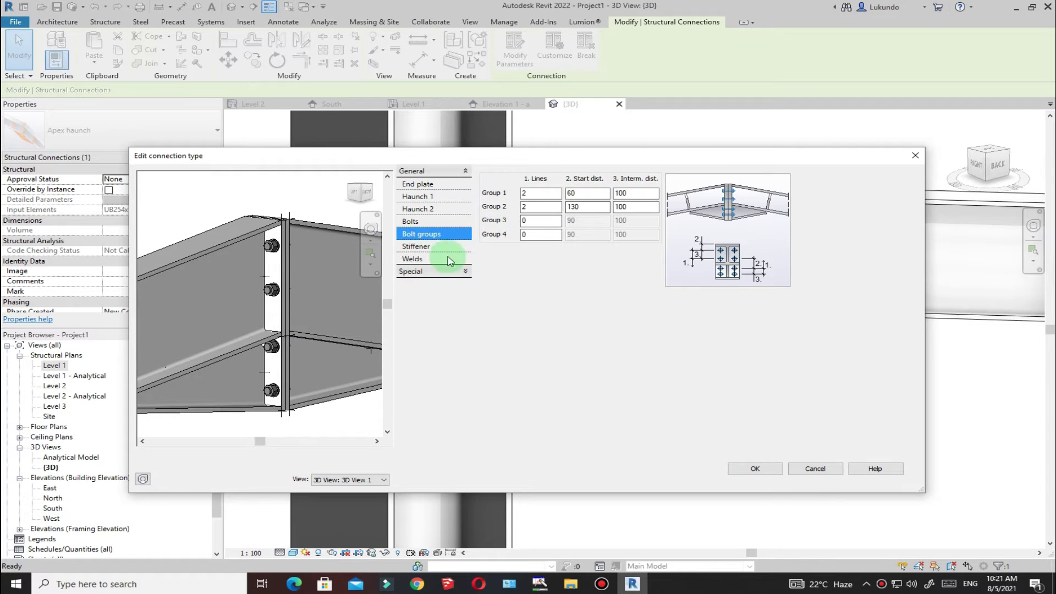
On the Stiffener page, try 3/4 depth for Stiffener 1, then restore it to full
left_click(423, 248)
middle_click_drag(325, 280, 266, 285, "shift")
left_click(531, 203)
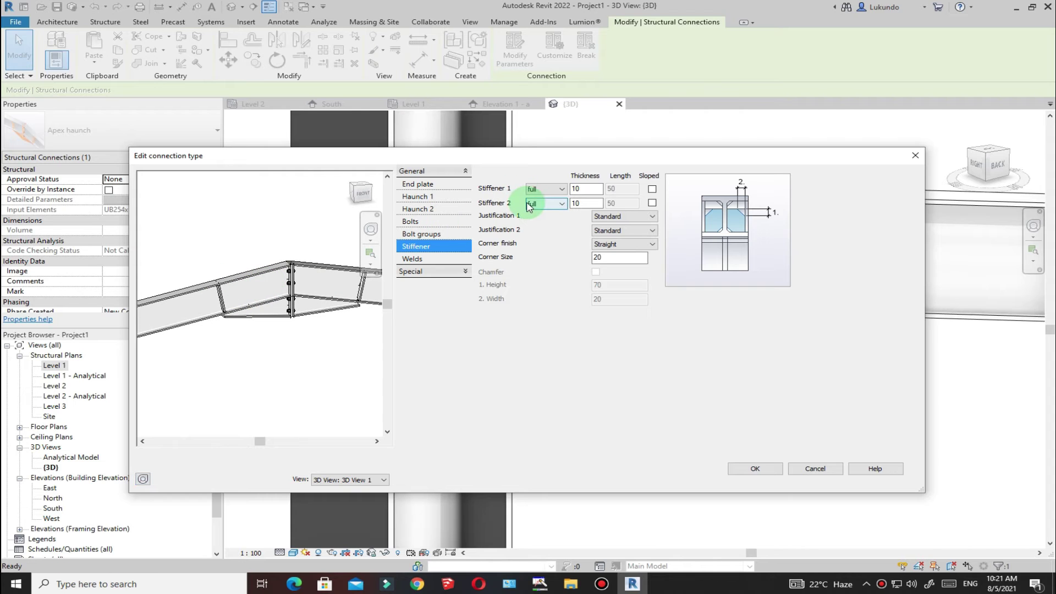
left_click(547, 204)
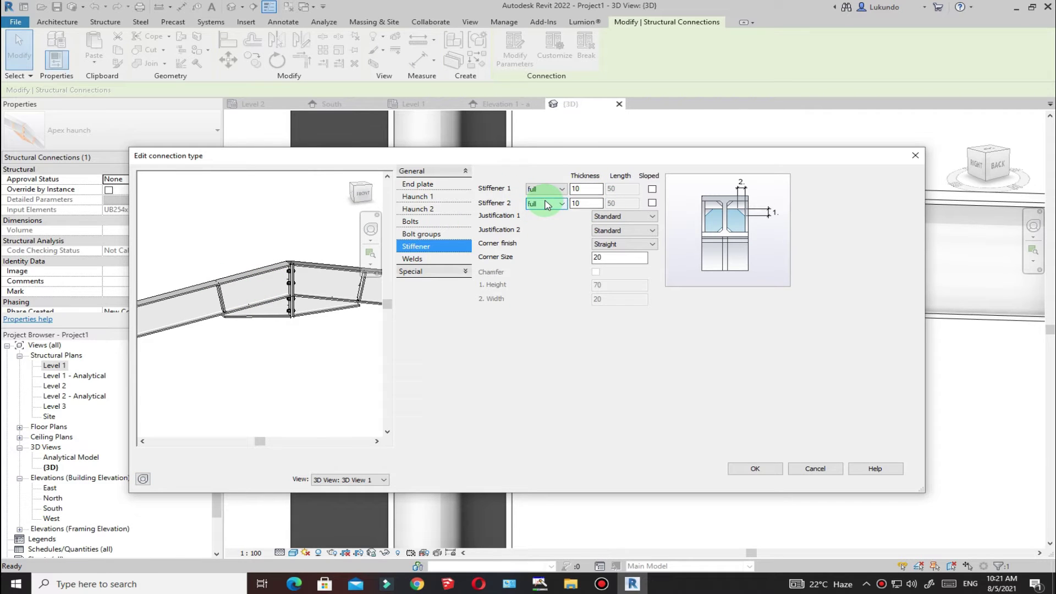
left_click(562, 190)
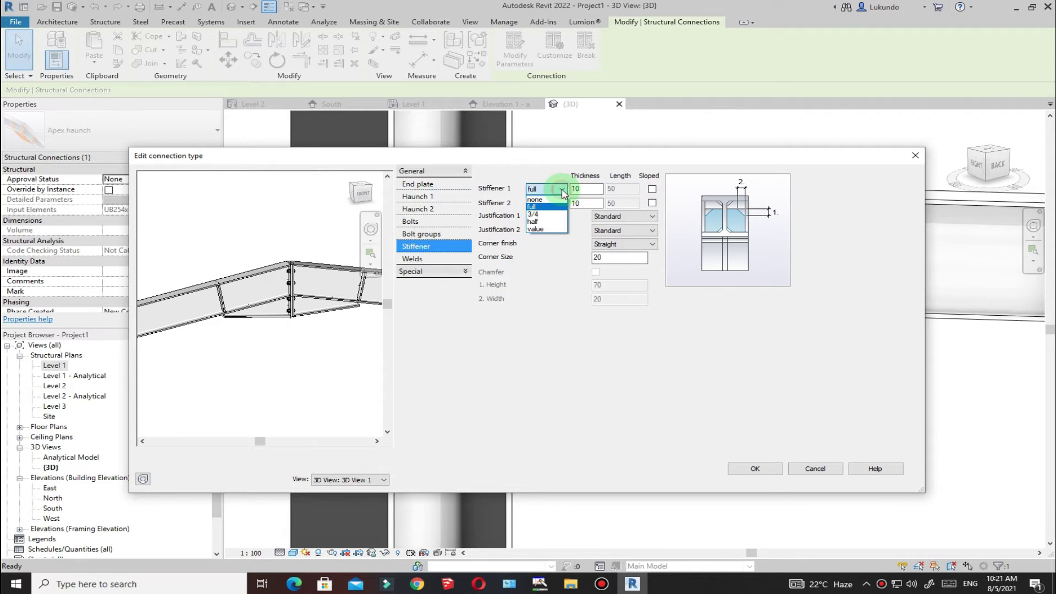
left_click(537, 216)
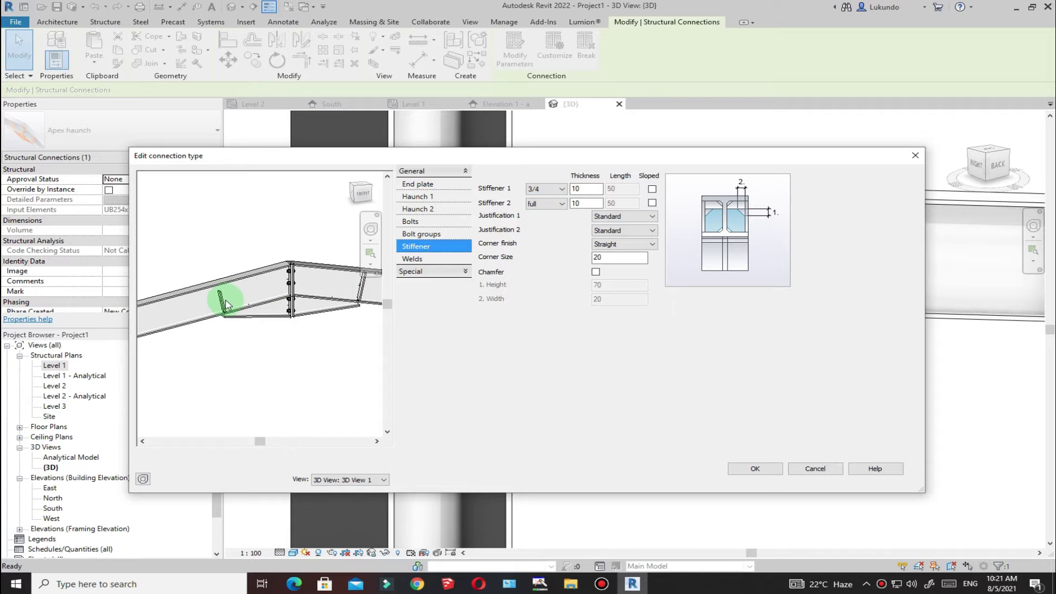
scroll(219, 297, "up", 3)
left_click(572, 189)
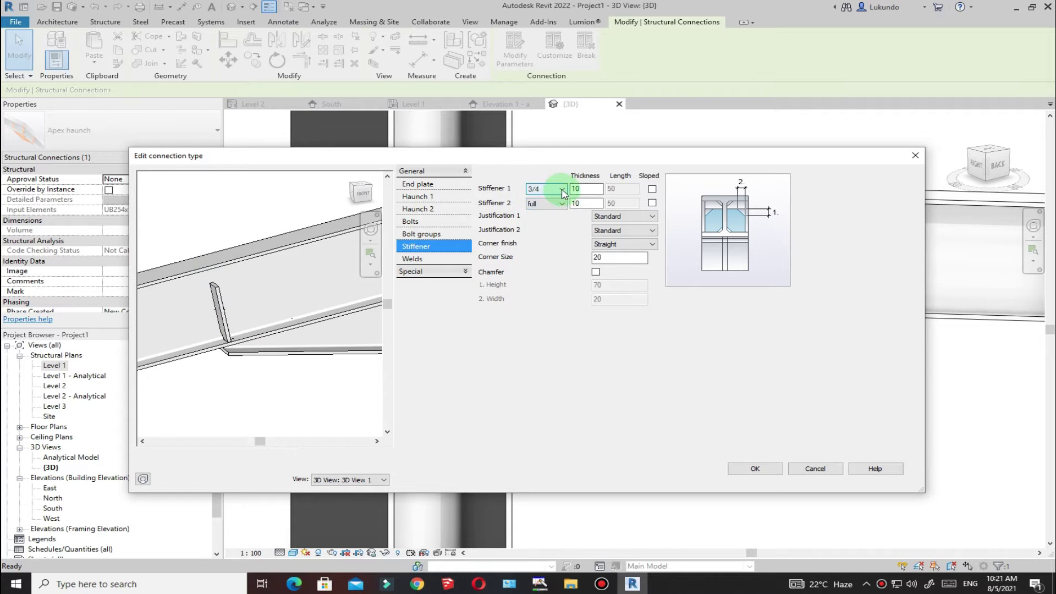
left_click(562, 191)
left_click(531, 207)
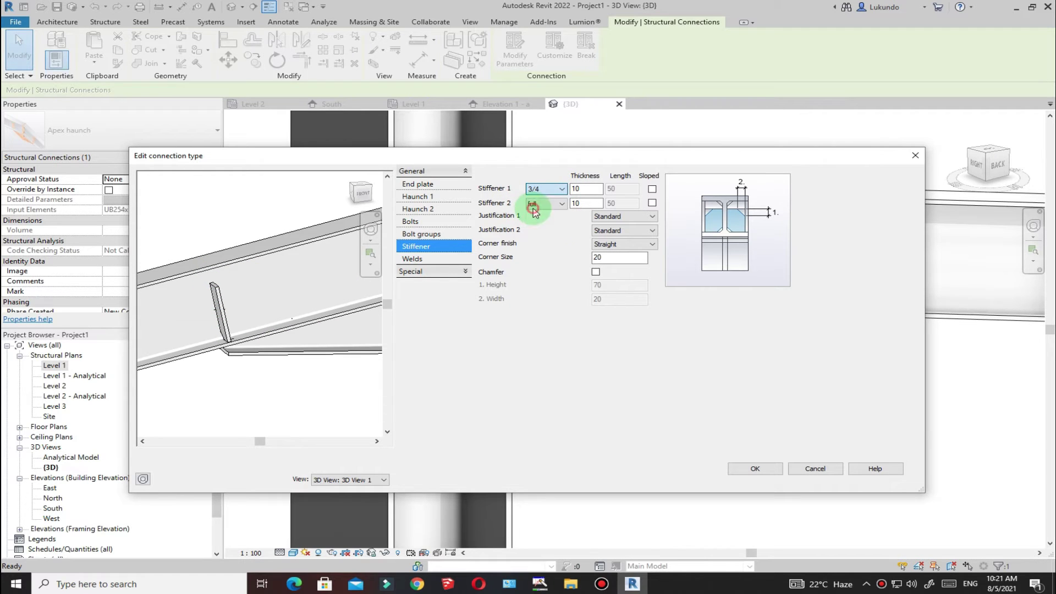
scroll(181, 327, "down", 4)
scroll(316, 307, "up", 1)
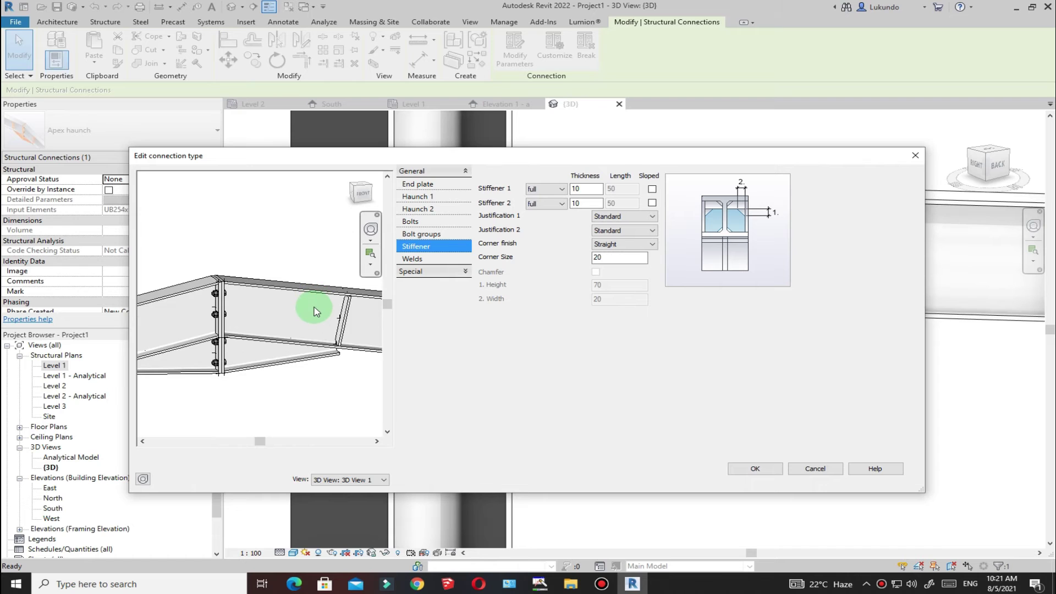
Weld the apex haunch end plate all around, check the preview, and accept the 6 fillet welds
left_click(413, 261)
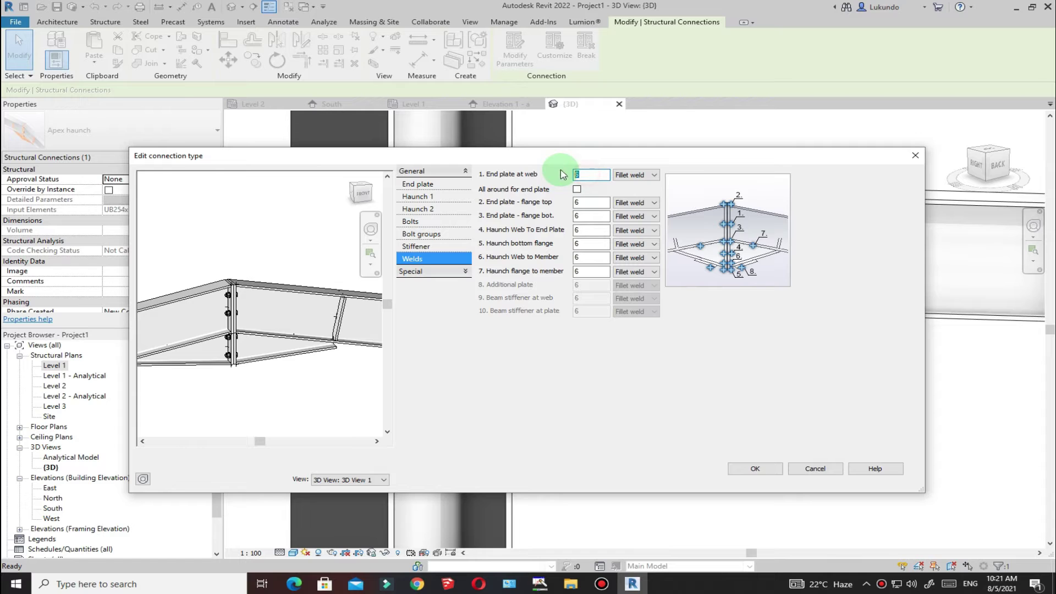
left_click(577, 190)
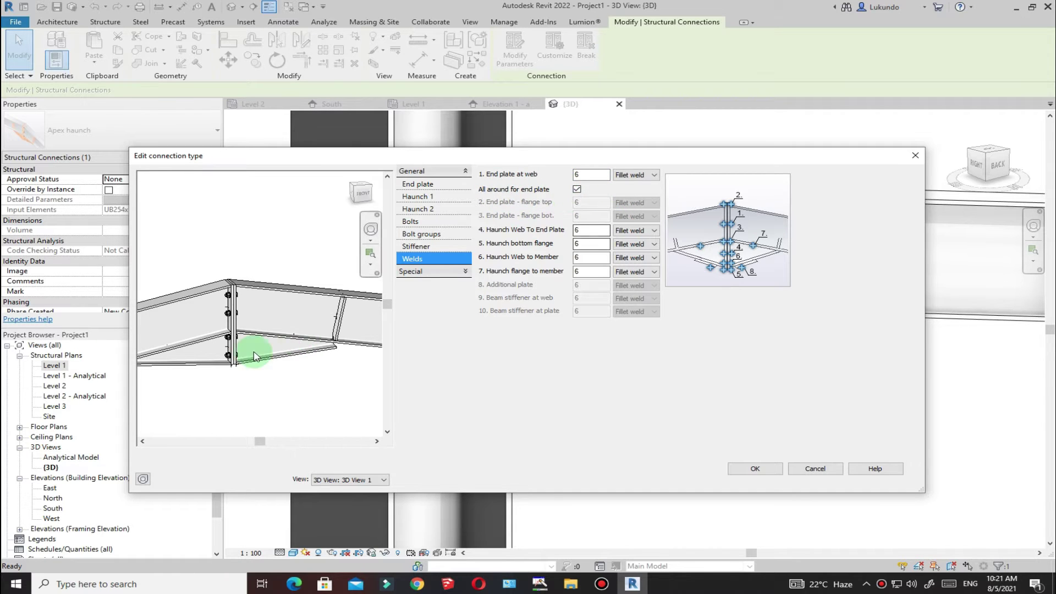
scroll(247, 349, "up", 1)
scroll(248, 349, "up", 1)
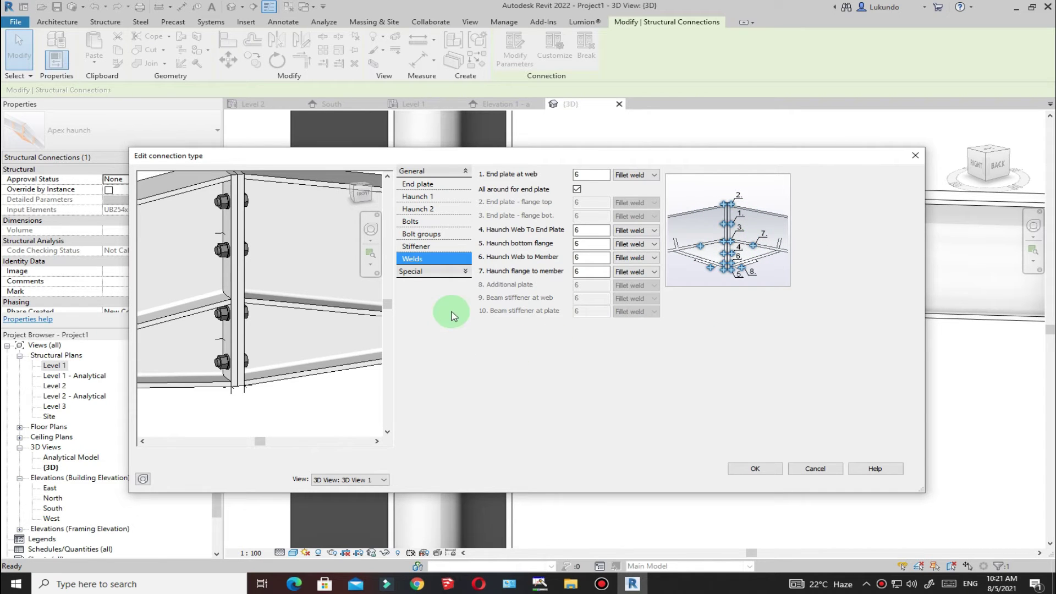
mouse_move(248, 274)
middle_mouse_down("shift")
mouse_move(236, 255)
mouse_move(242, 262)
mouse_move(211, 268)
mouse_move(306, 265)
mouse_move(276, 257)
mouse_move(160, 292)
mouse_move(350, 274)
mouse_move(236, 271)
middle_mouse_up("shift")
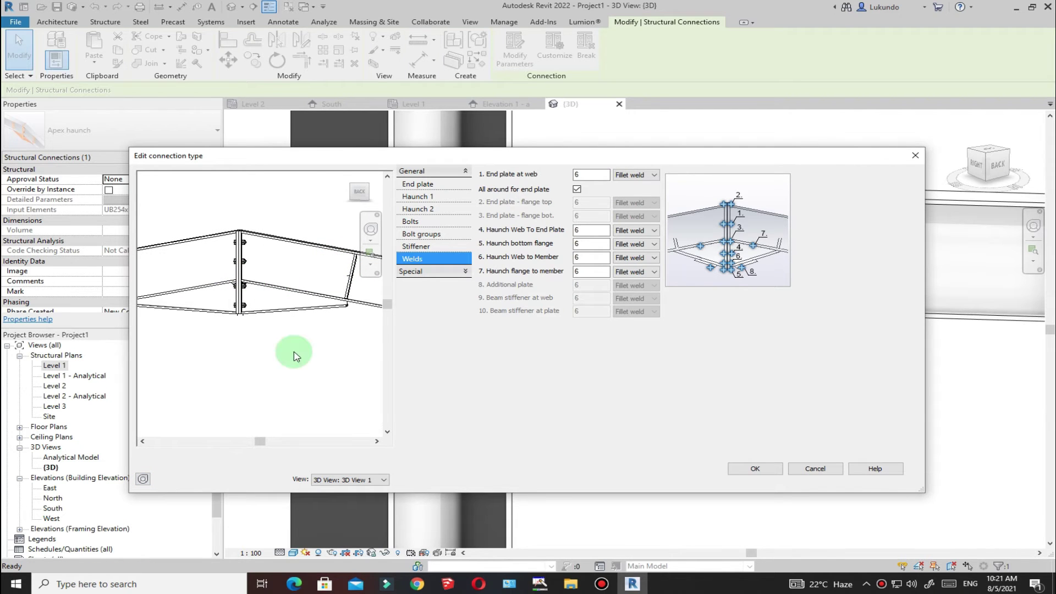
left_click(756, 469)
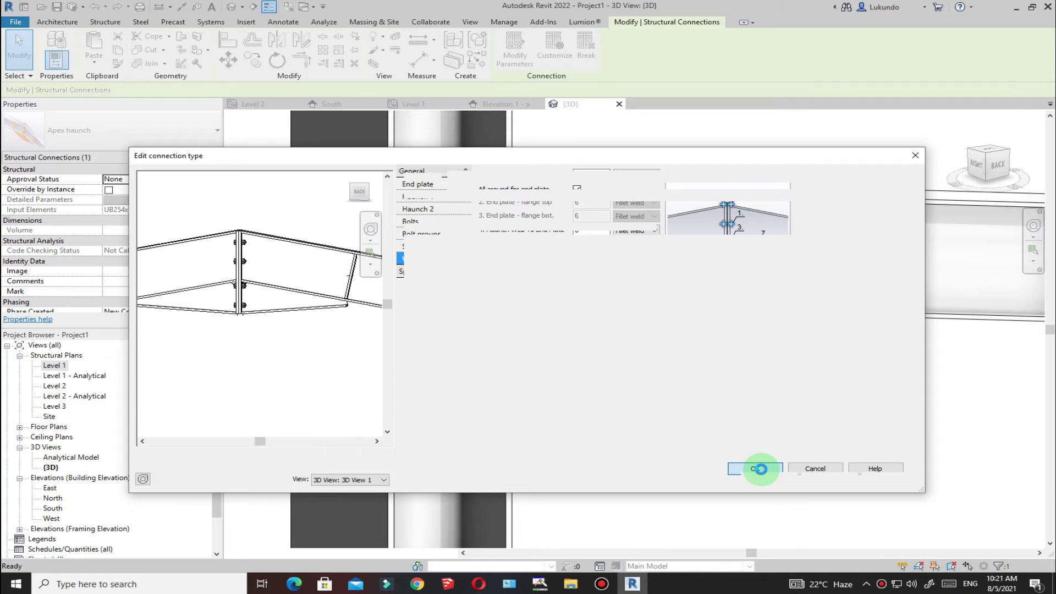
Apply the Apex haunch 2 type changes and inspect the bolted apex joint in 3D
left_click(770, 477)
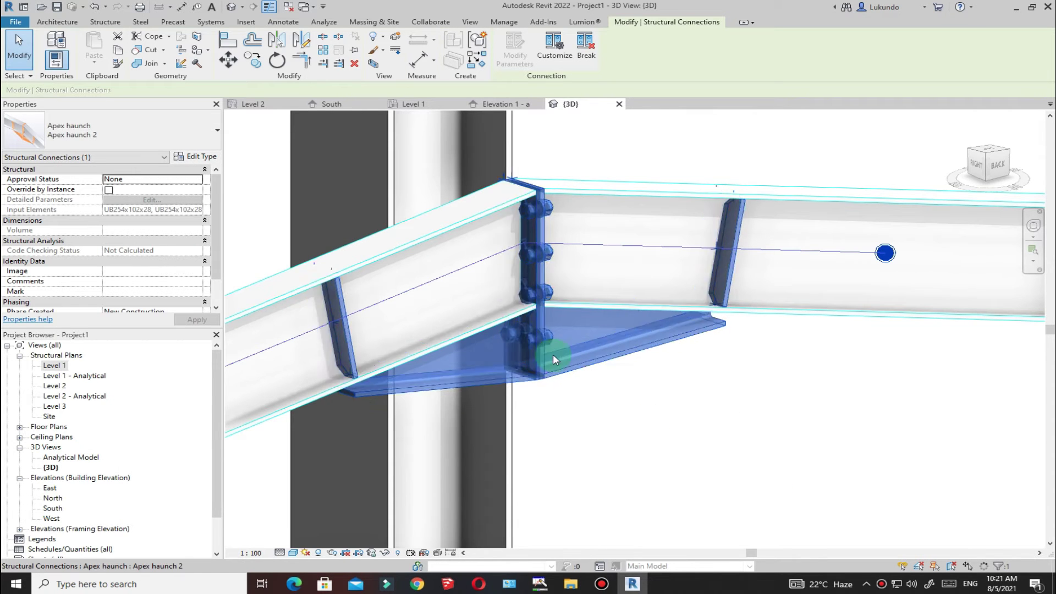
key("Escape")
middle_click_drag(622, 427, 723, 296, "shift")
scroll(569, 314, "up", 5)
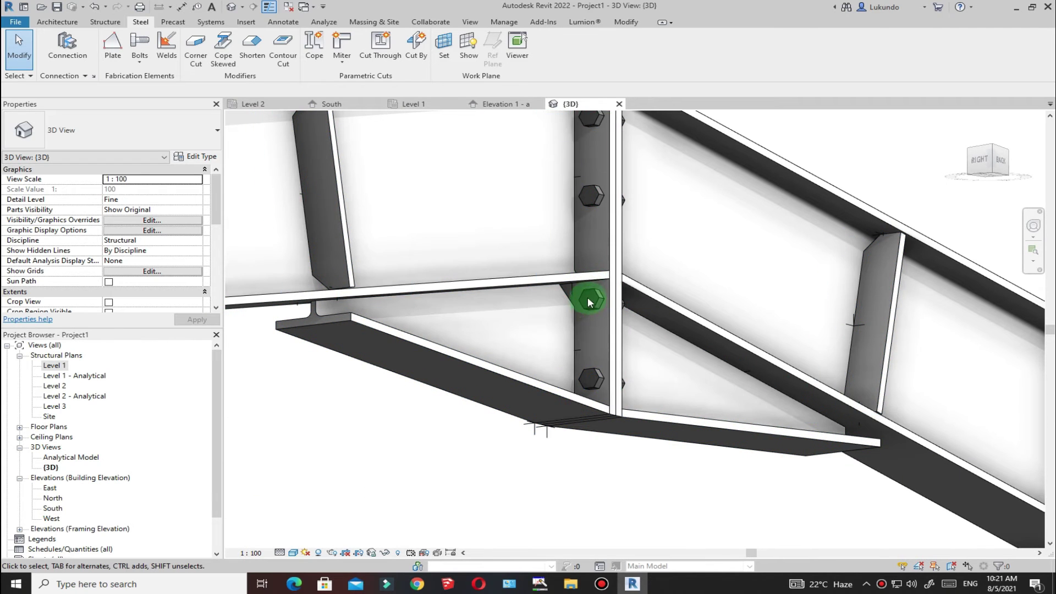
scroll(587, 297, "down", 2)
scroll(549, 337, "down", 5)
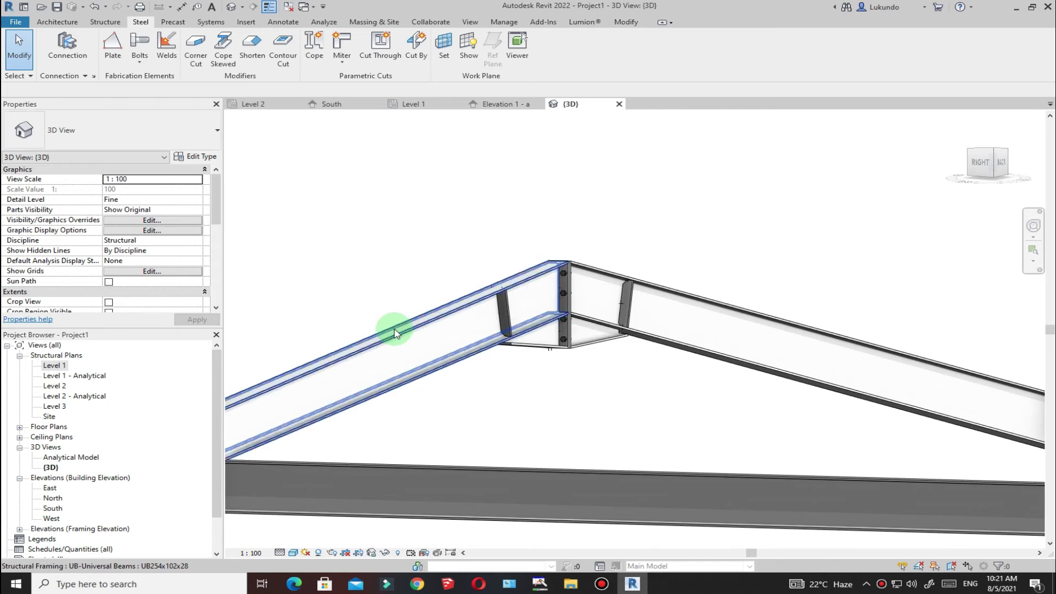
scroll(422, 328, "up", 3)
scroll(473, 316, "down", 3)
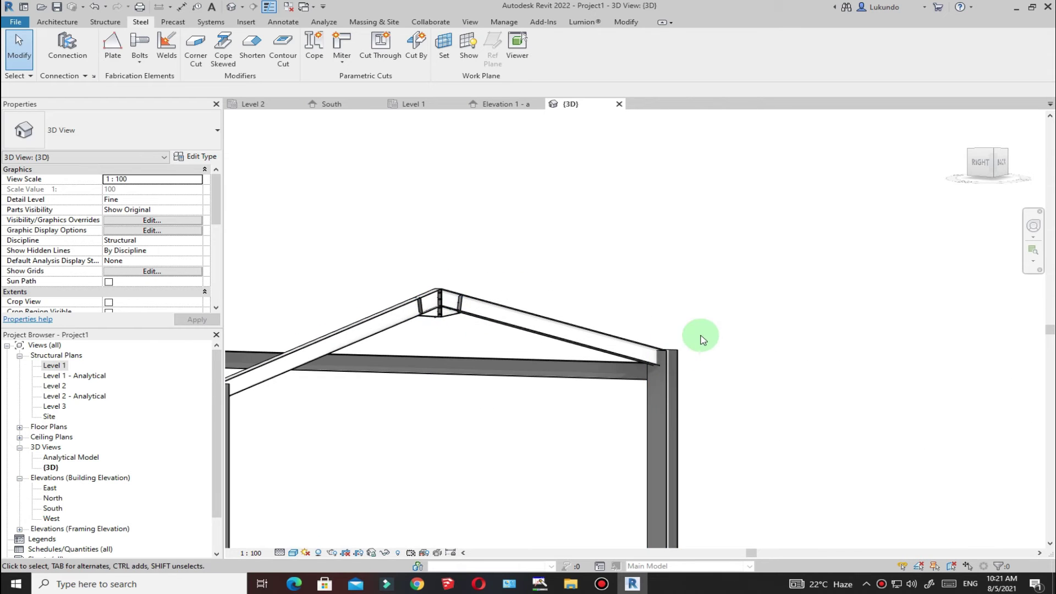
Move the view to the right column's top and select that column
middle_click_drag(761, 285, 750, 342, "shift")
scroll(719, 266, "up", 5)
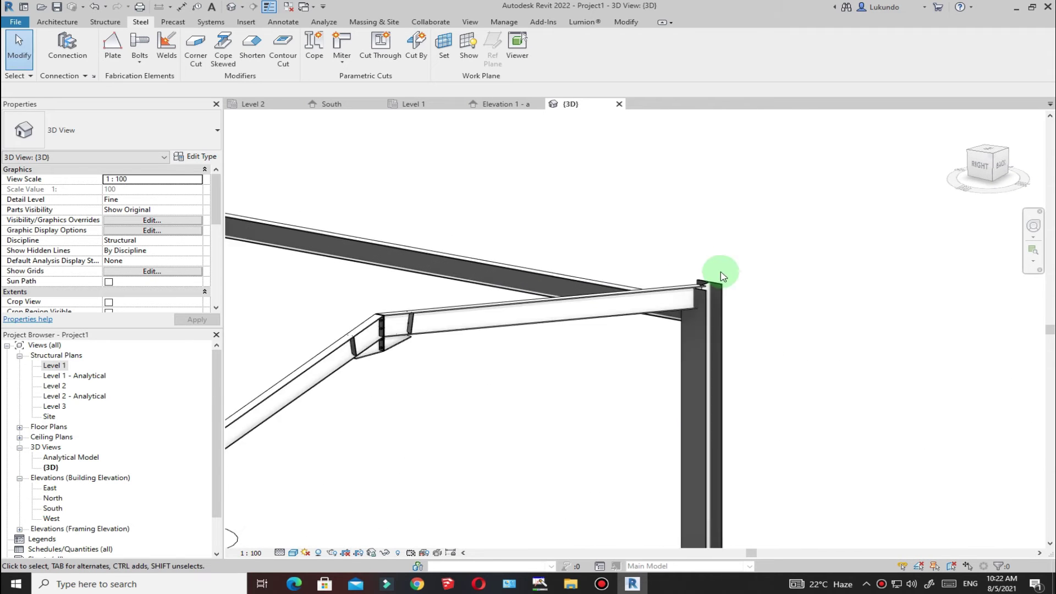
left_click(725, 304)
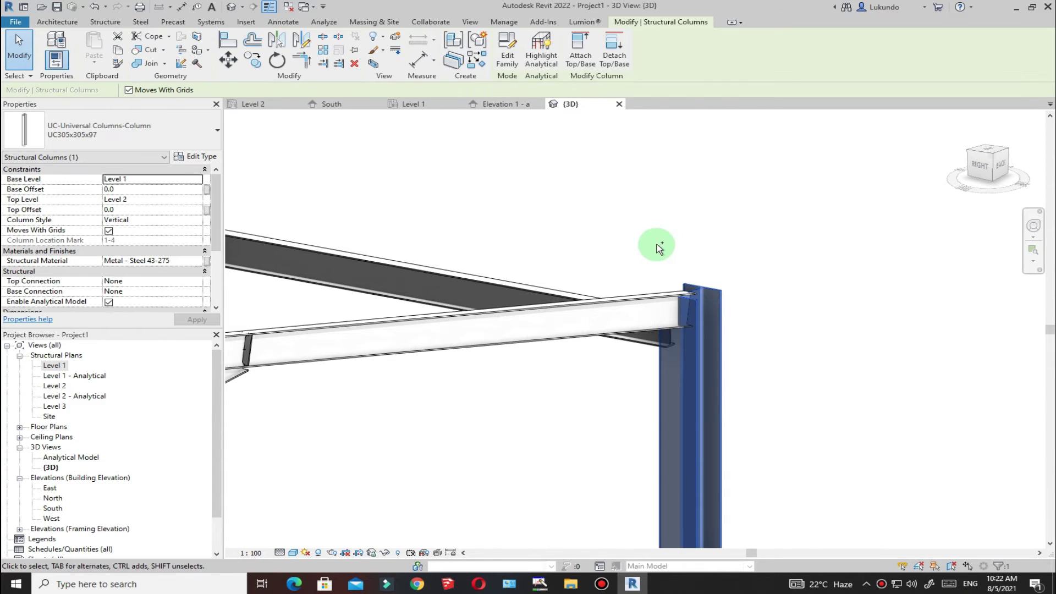
Add a Knee of frame bolted, with haunch connection between the rafter and right column
left_click(649, 296, "ctrl")
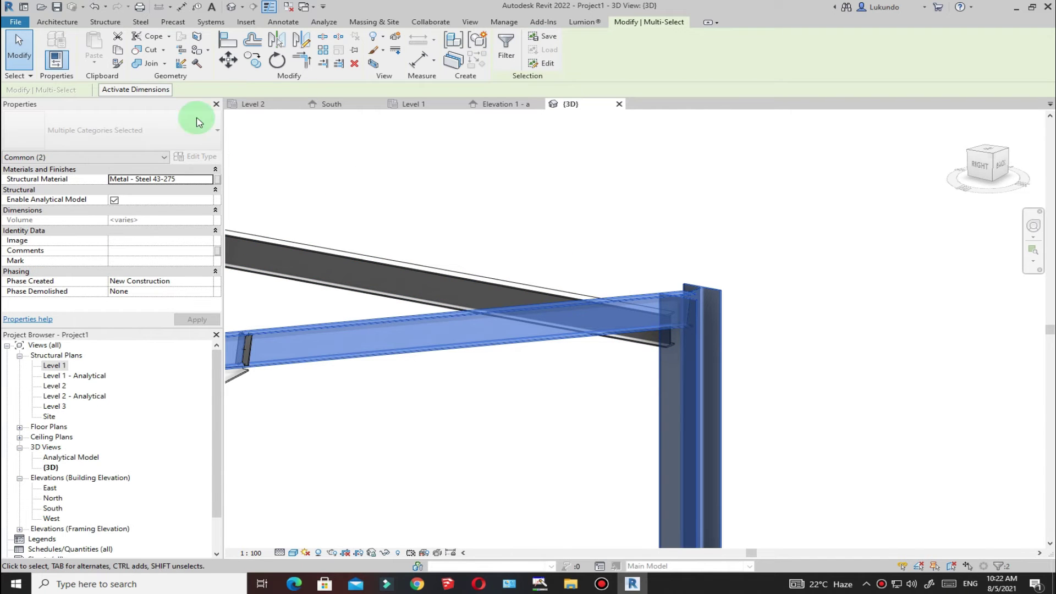
left_click(67, 48)
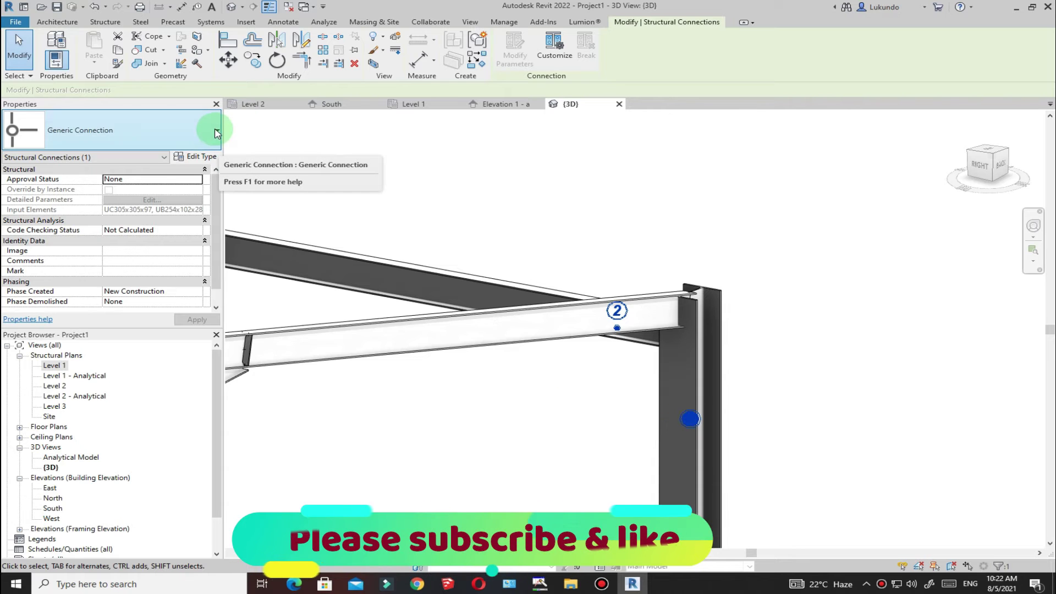
left_click(215, 132)
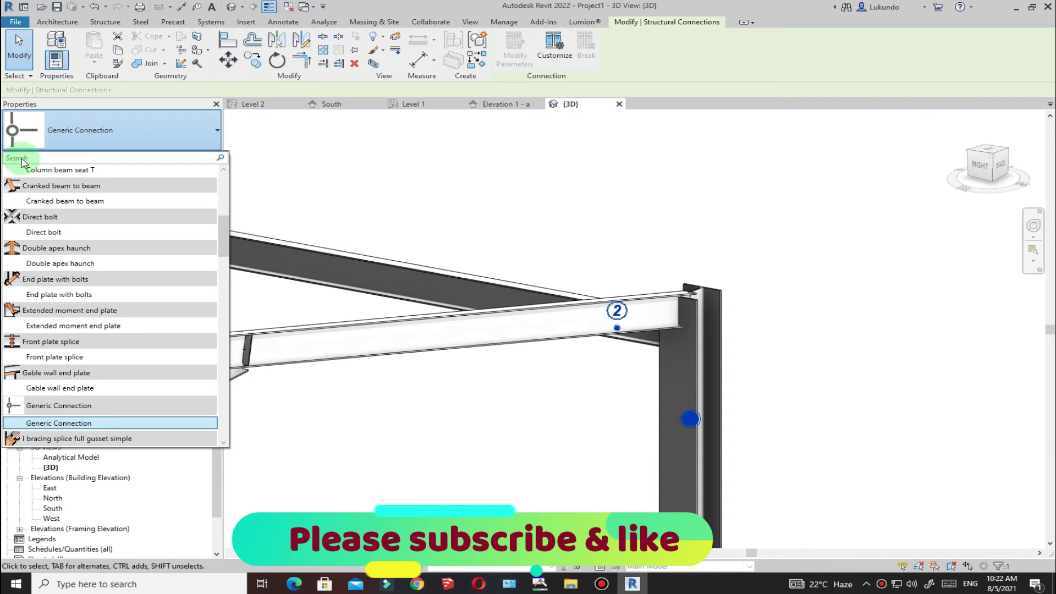
type("h")
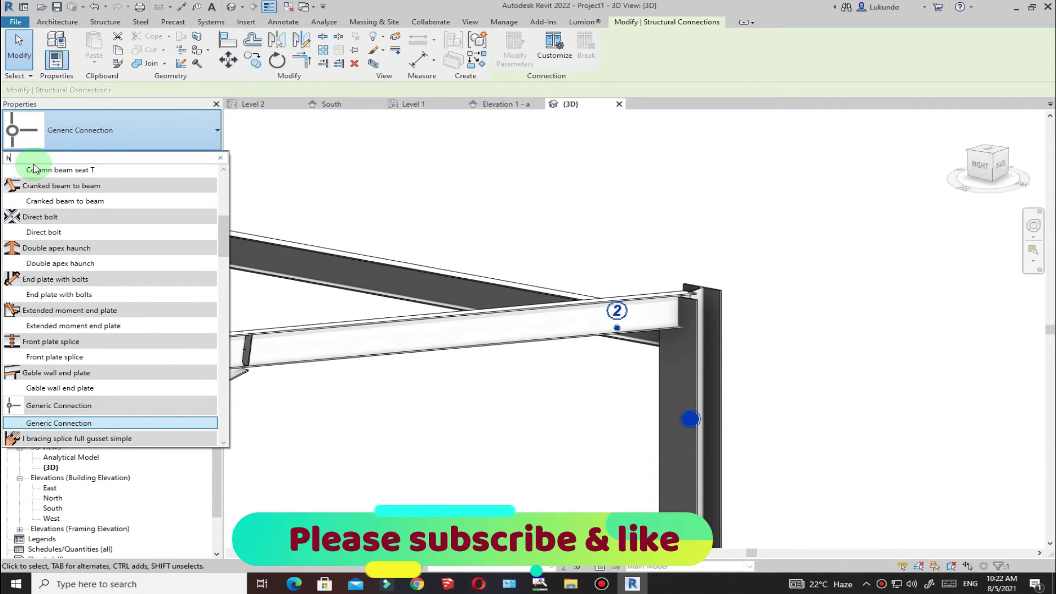
type("au")
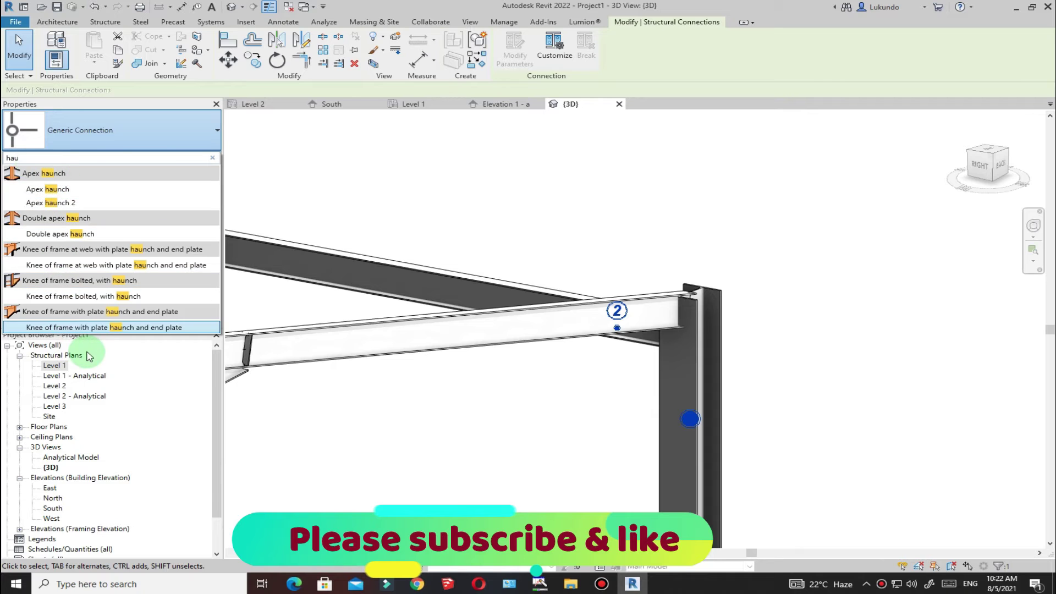
mouse_move(74, 298)
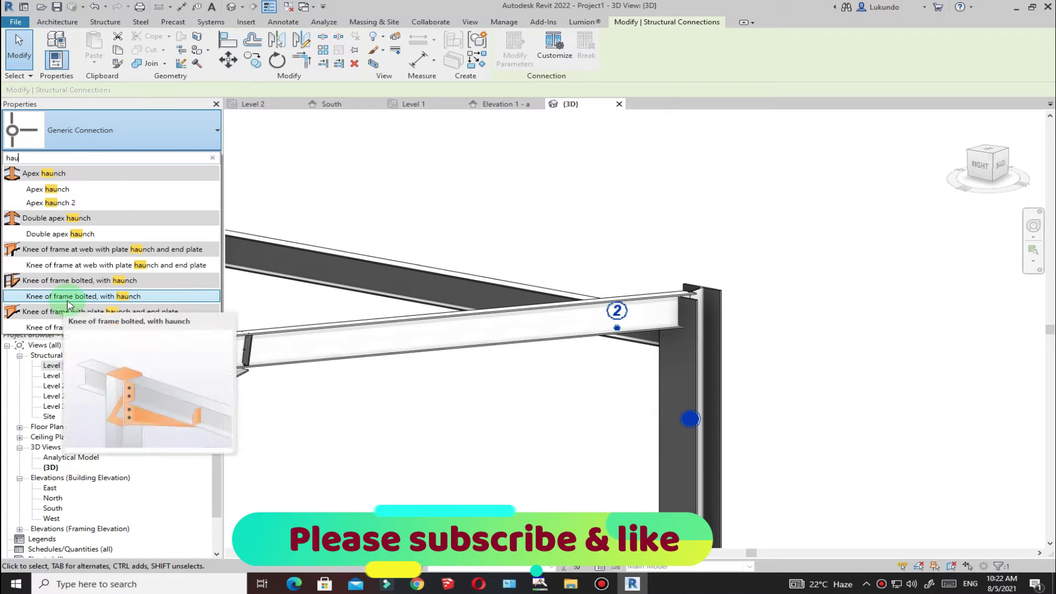
left_click(82, 300)
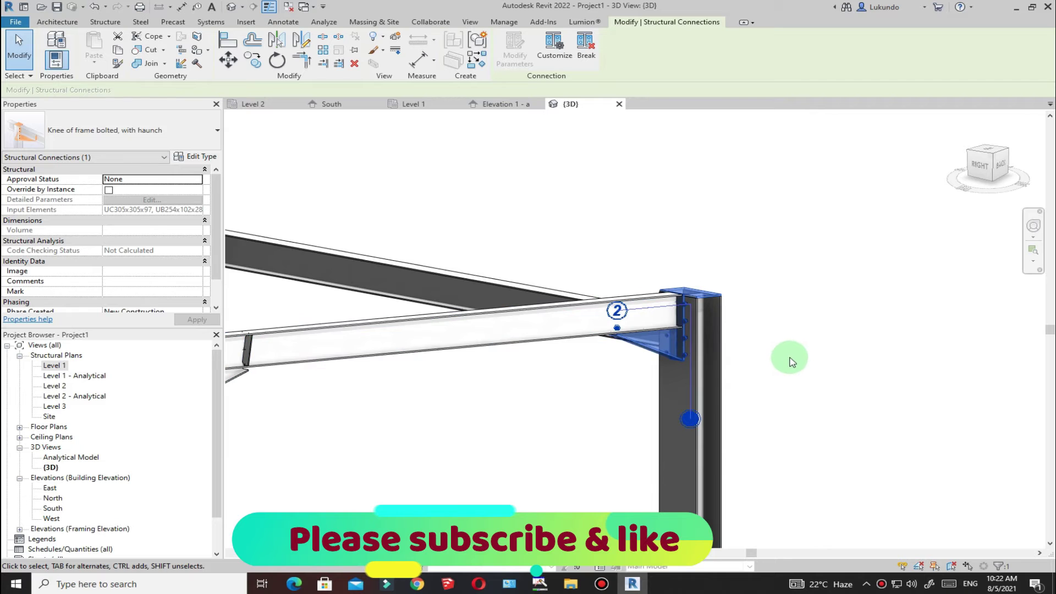
scroll(707, 346, "up", 5)
Crop the 3D view to the knee connection with a selection box
left_click(802, 322)
scroll(669, 359, "up", 2)
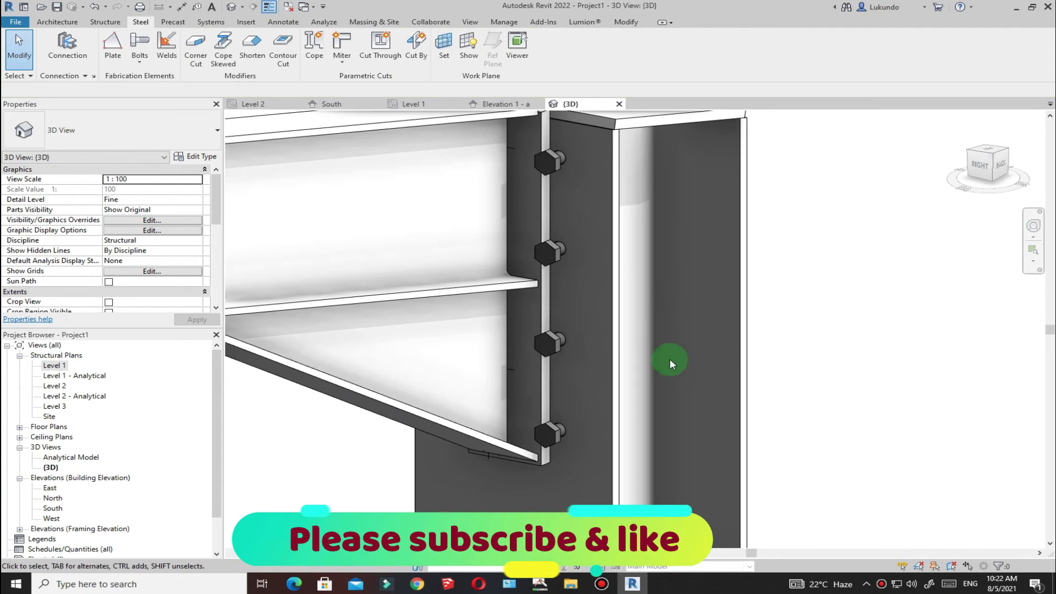
scroll(668, 303, "down", 4)
scroll(632, 300, "up", 3)
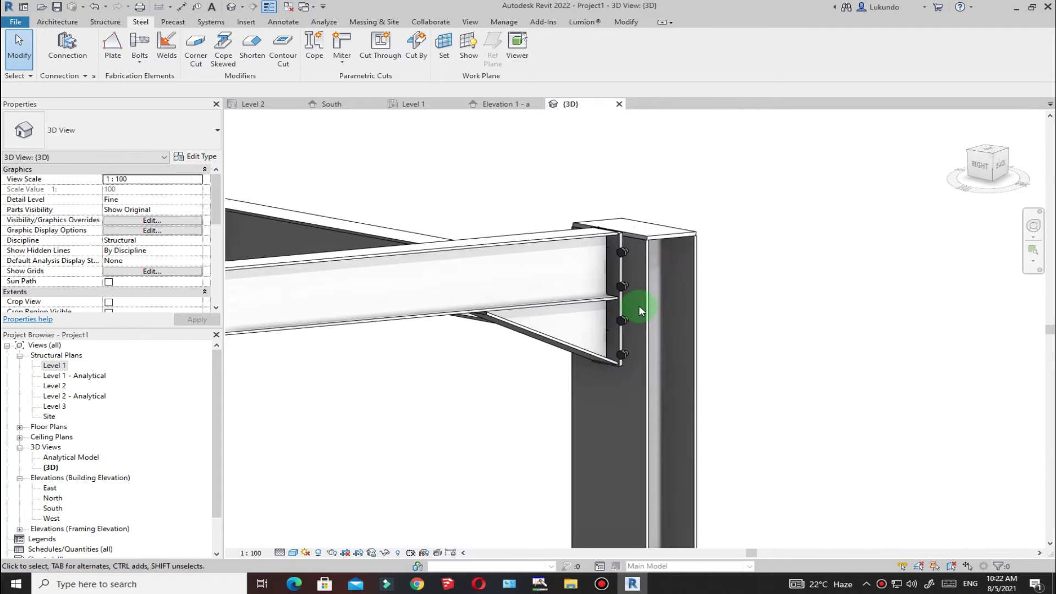
middle_click_drag(750, 282, 585, 288, "shift")
scroll(784, 298, "down", 3)
left_click(596, 269)
scroll(597, 230, "up", 3)
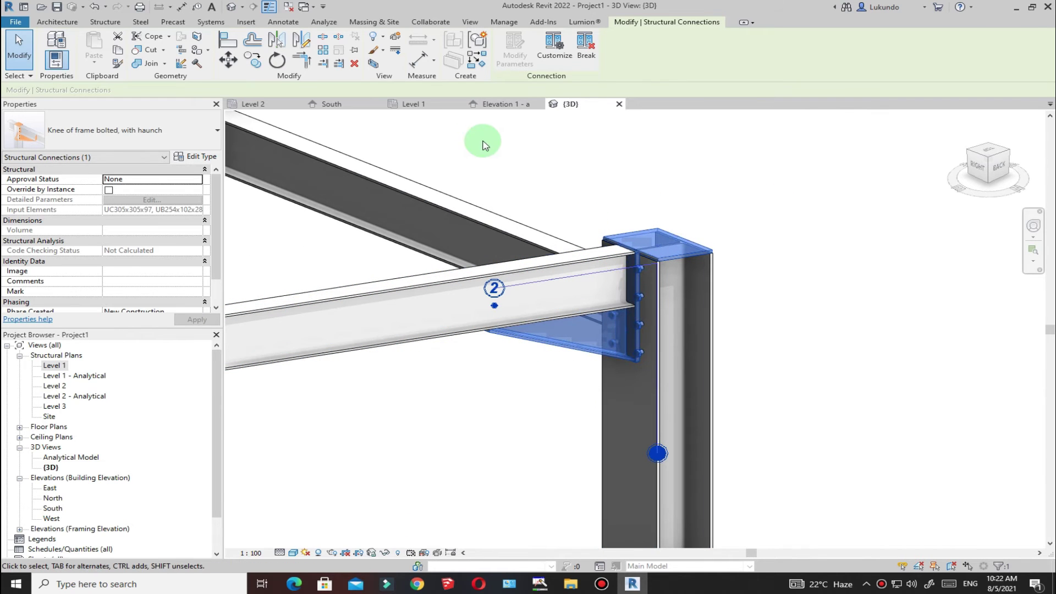
left_click(373, 64)
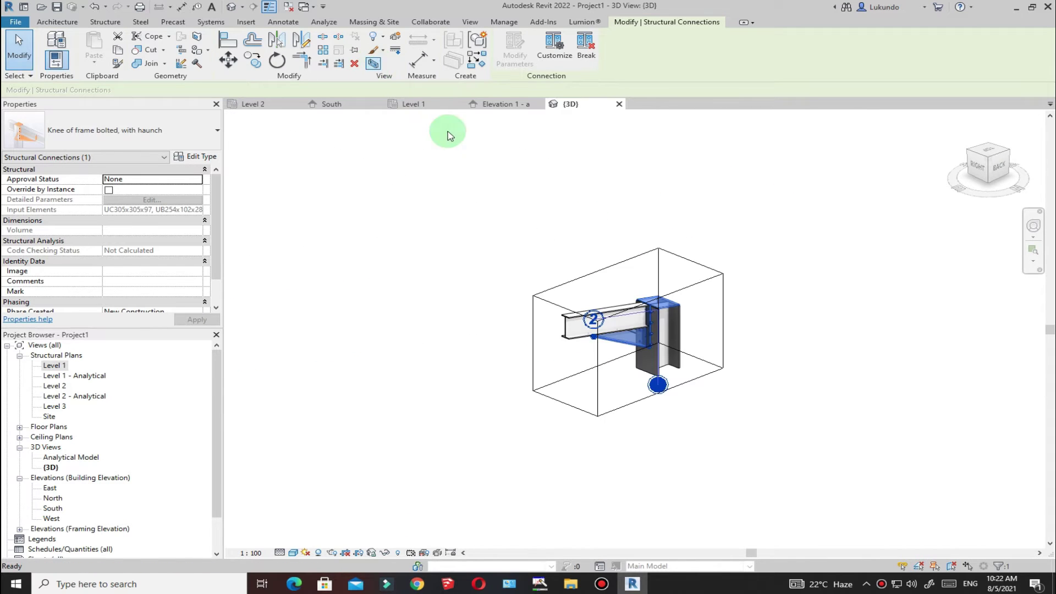
Inspect the cropped knee joint, then bring up the connection's type properties
left_click(919, 425)
scroll(553, 155, "up", 4)
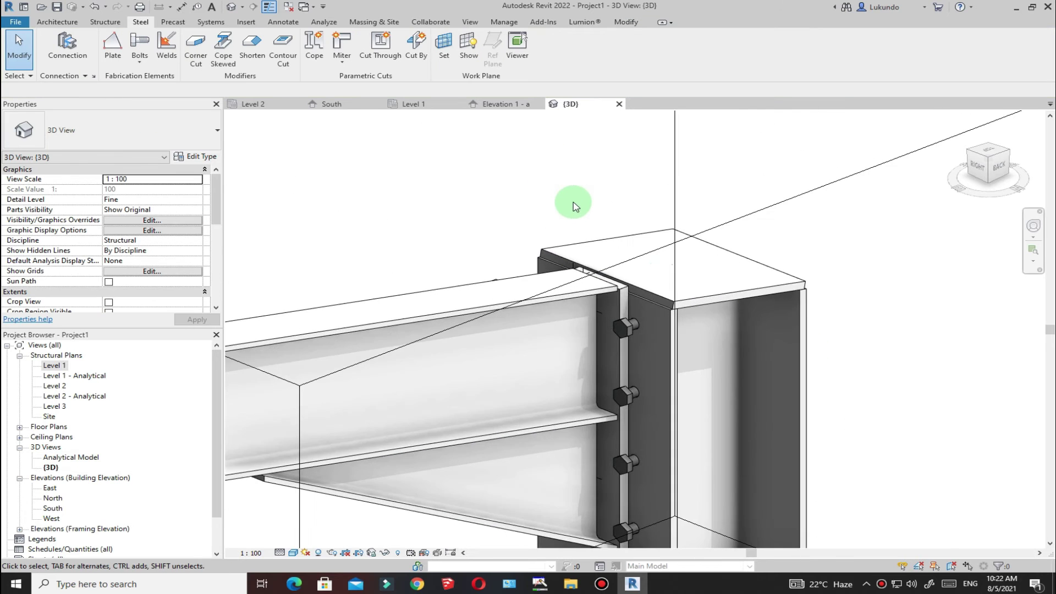
scroll(761, 377, "down", 2)
scroll(695, 390, "down", 4)
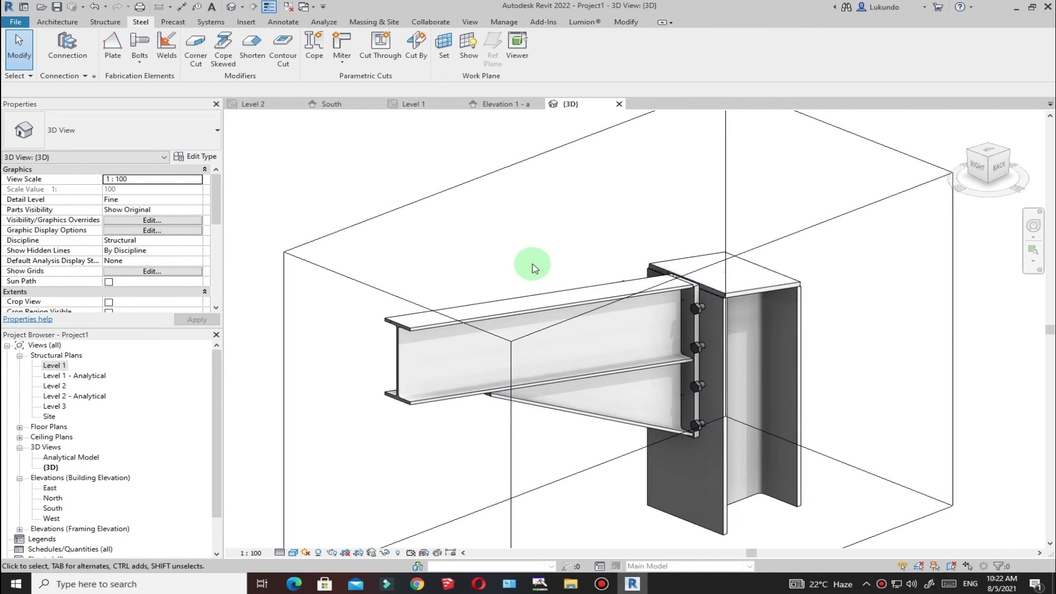
left_click(623, 284)
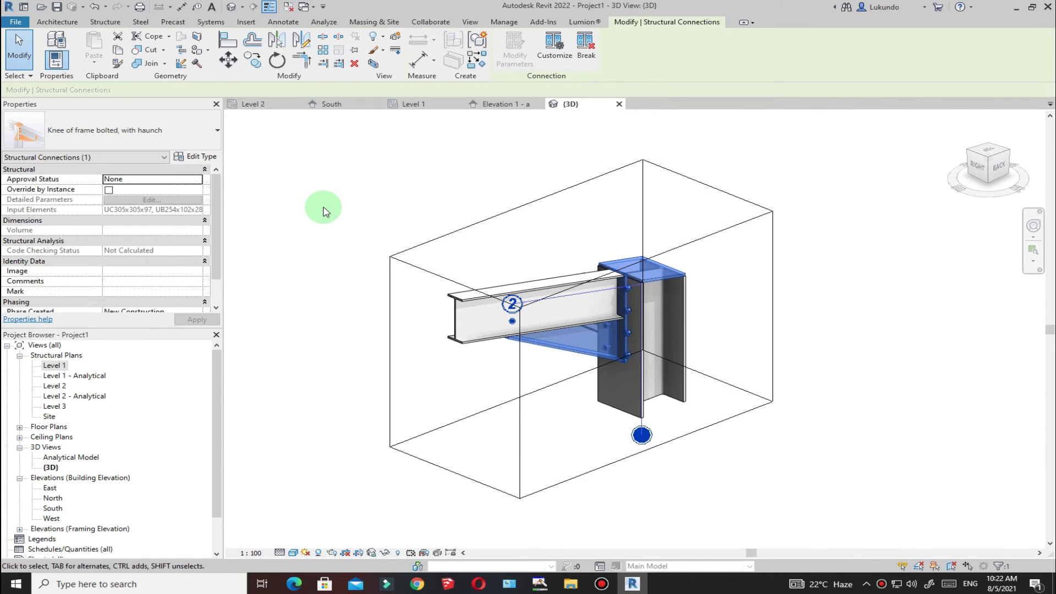
left_click(195, 157)
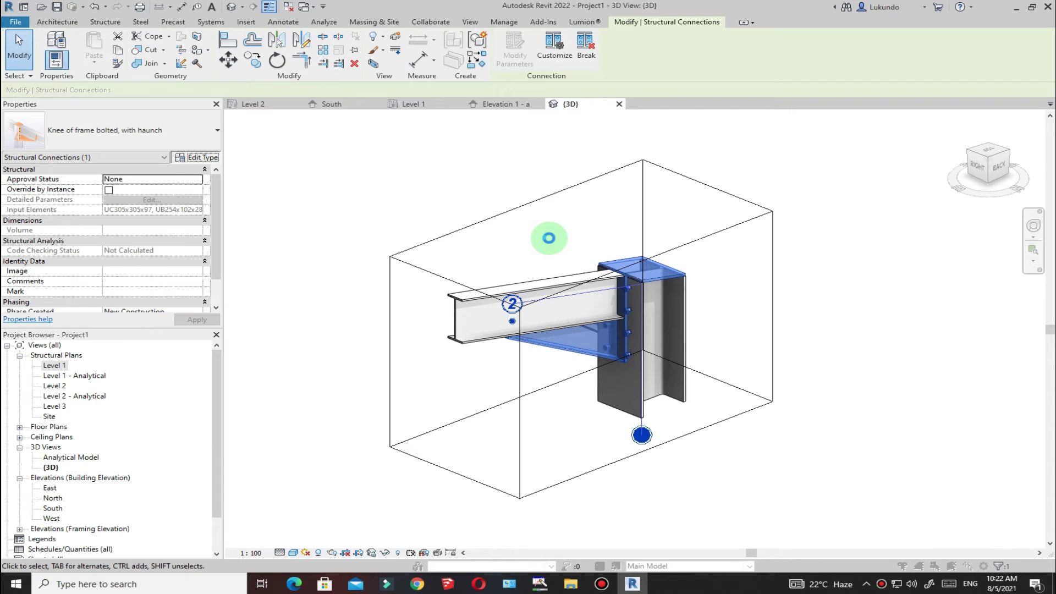
Duplicate the knee connection type and start editing its connection parameters
left_click(869, 195)
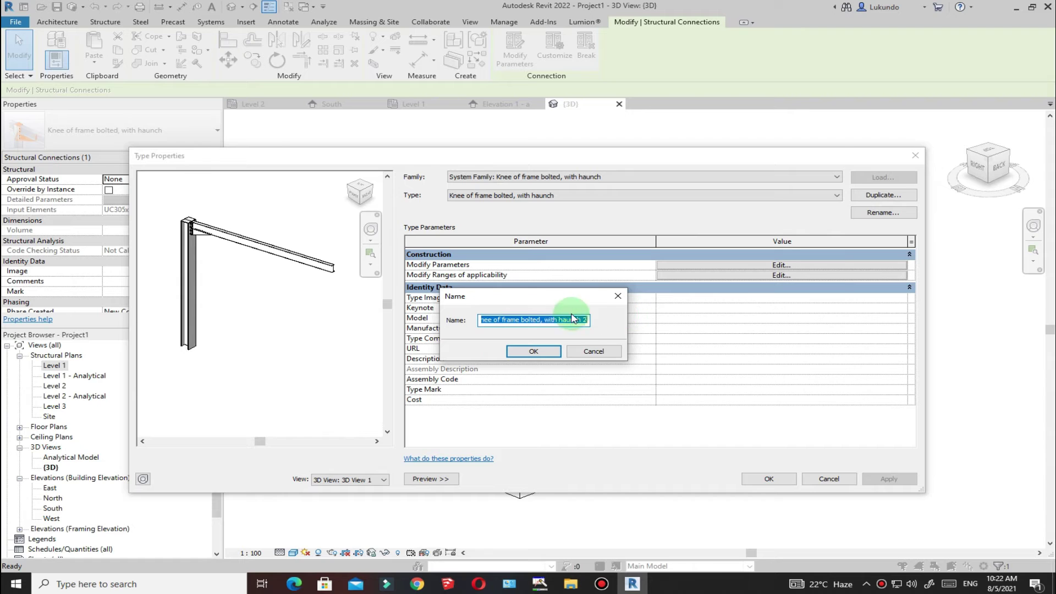
left_click(534, 352)
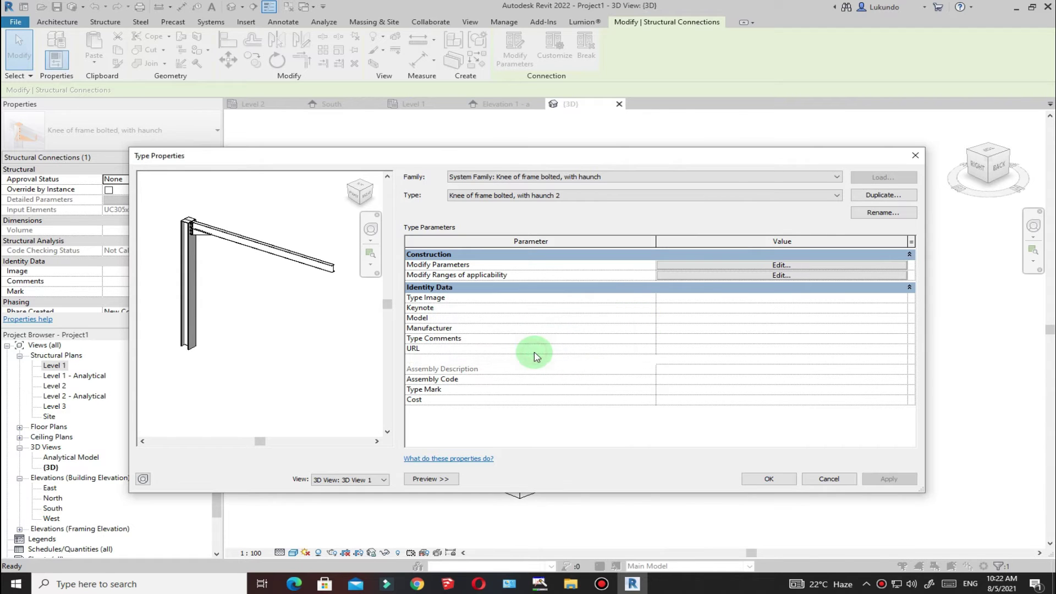
left_click(780, 265)
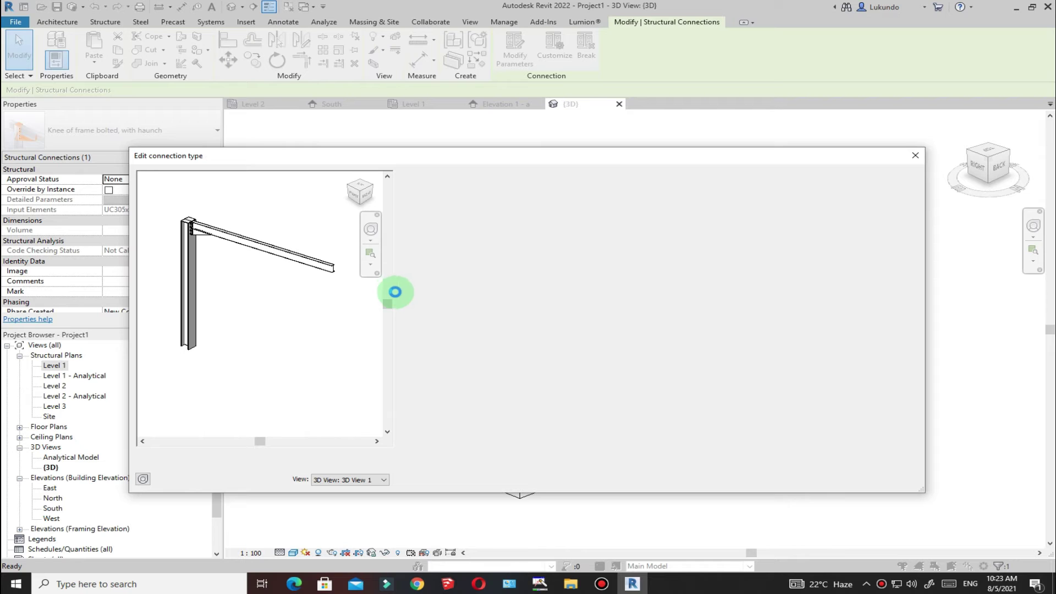
Set the rafter haunch to 1000 length from the inner end plate face and 270 height
scroll(189, 249, "up", 6)
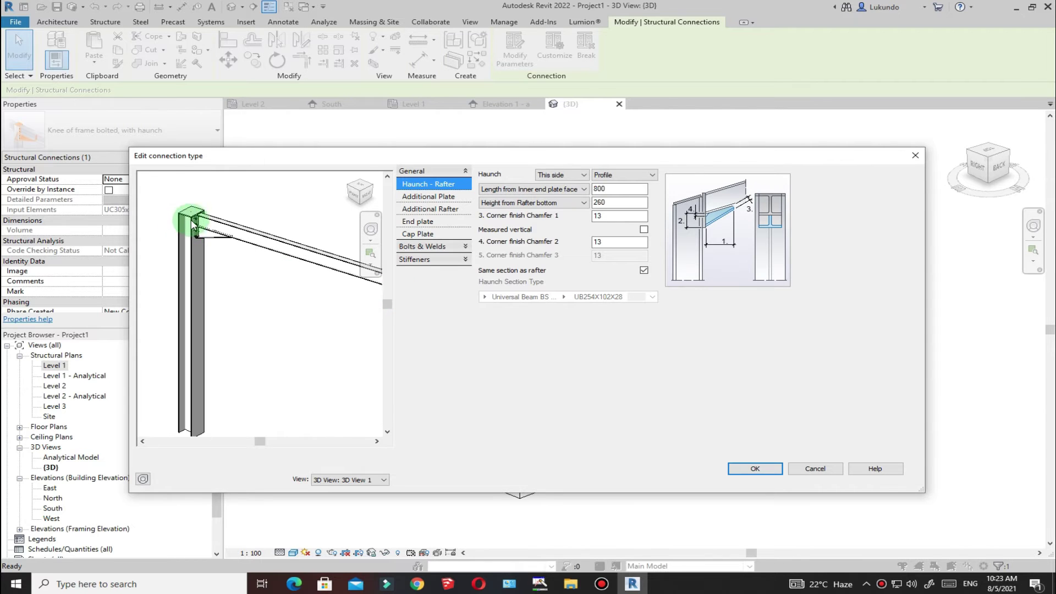
scroll(234, 293, "up", 1)
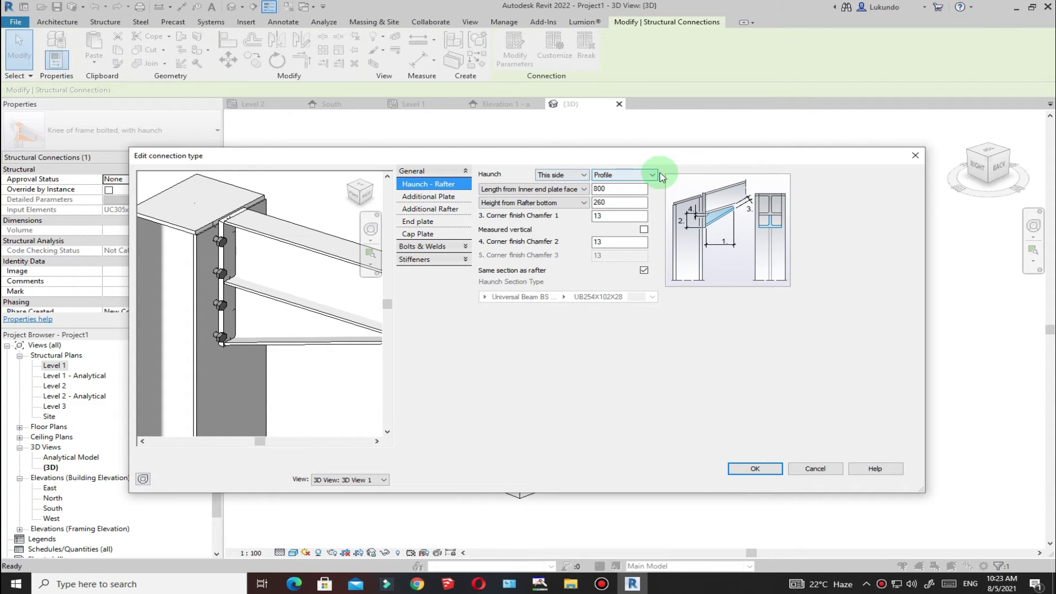
left_click(619, 188)
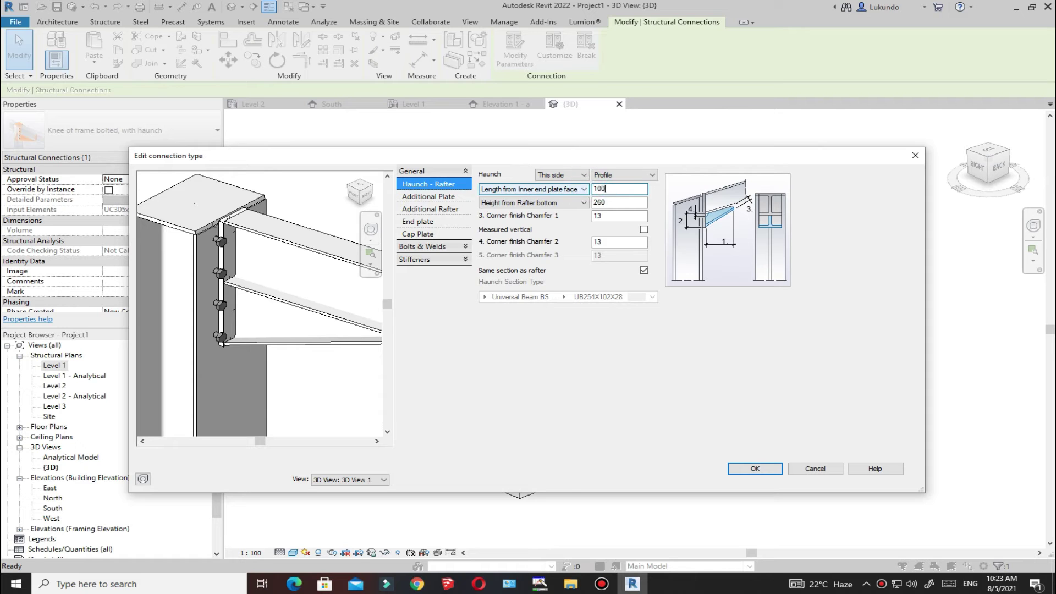
left_click(619, 203)
type("260")
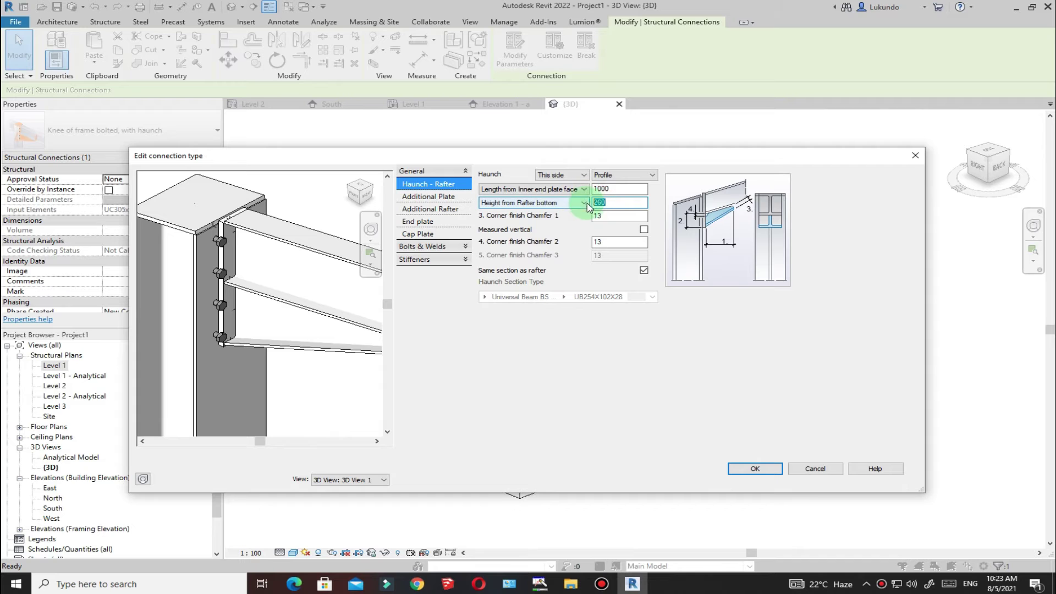
left_click(616, 186)
left_click_drag(272, 353, 234, 301)
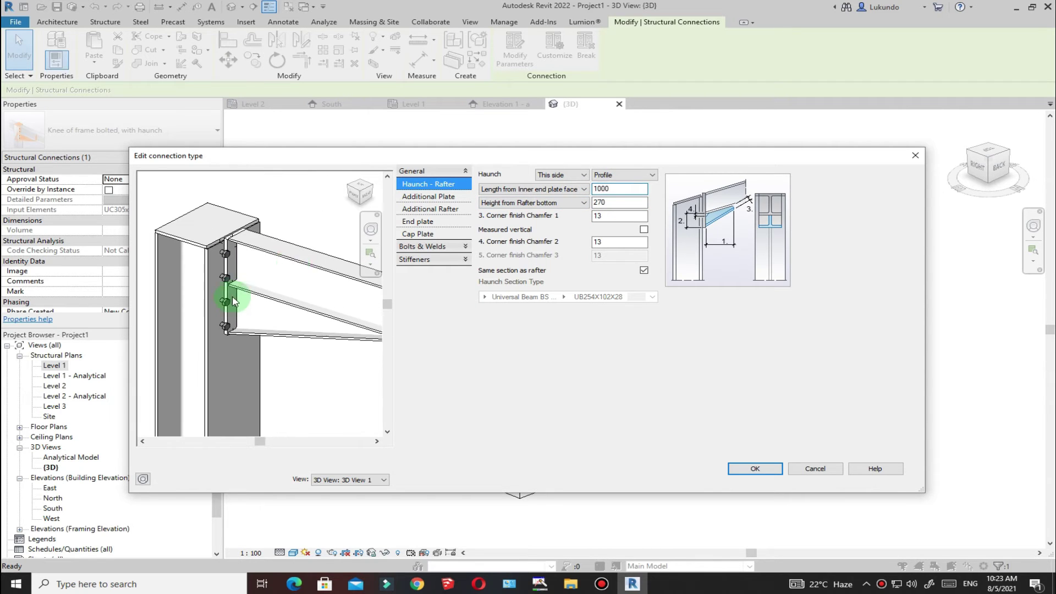
left_click(428, 196)
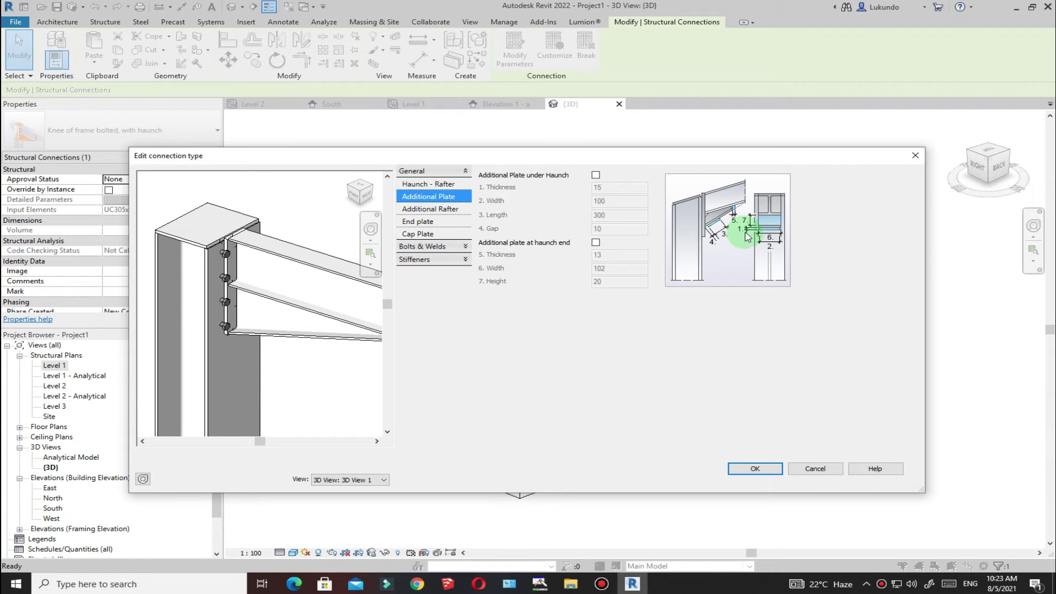
Leave the additional plate under the haunch switched off
left_click(595, 175)
left_click(248, 349)
scroll(278, 335, "up", 5)
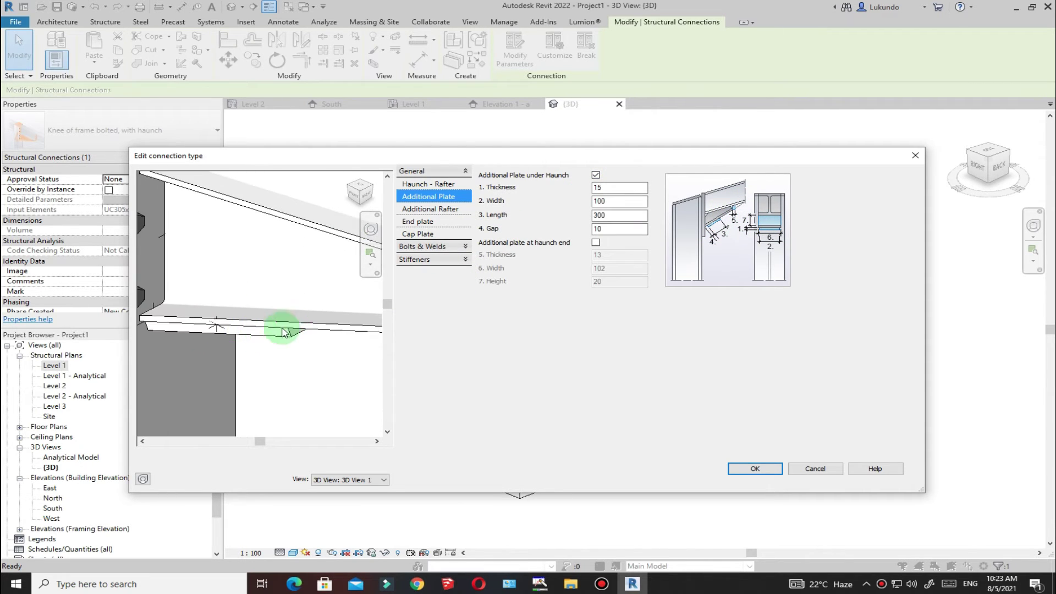
left_click(595, 174)
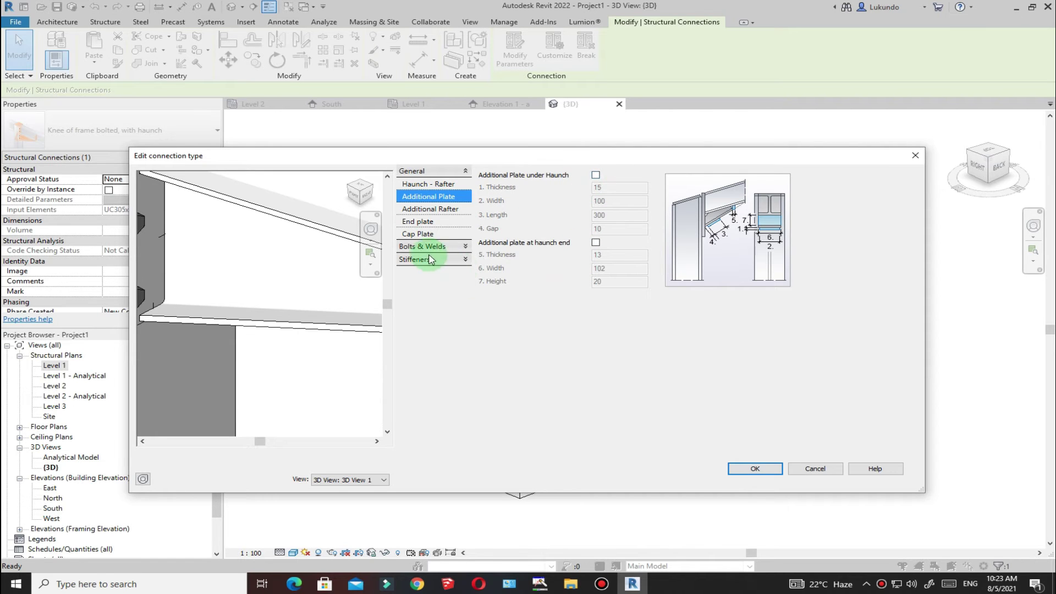
Show the Additional Rafter settings and view the knee preview from another angle
left_click(432, 213)
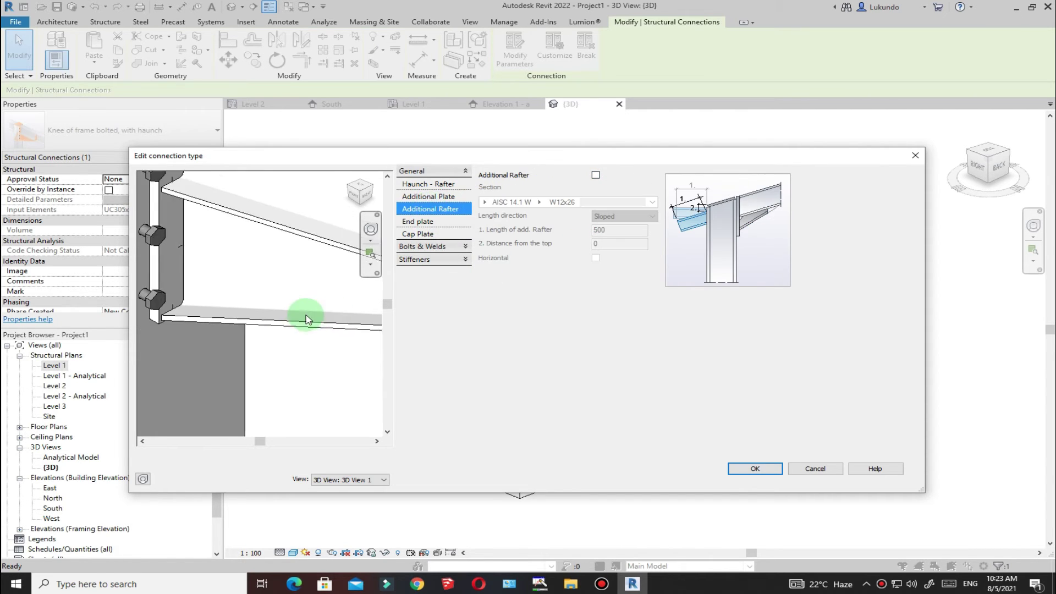
scroll(181, 306, "down", 5)
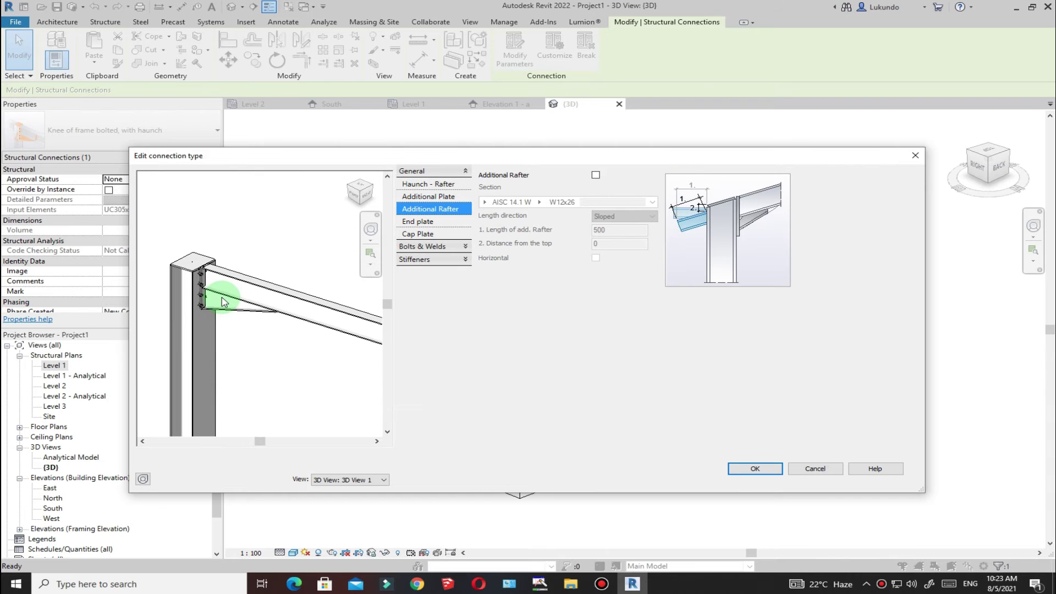
middle_click_drag(321, 272, 281, 269, "shift")
scroll(332, 302, "up", 3)
Enable the additional rafter and give it an AISC 14.1 W10x22 section
left_click(595, 175)
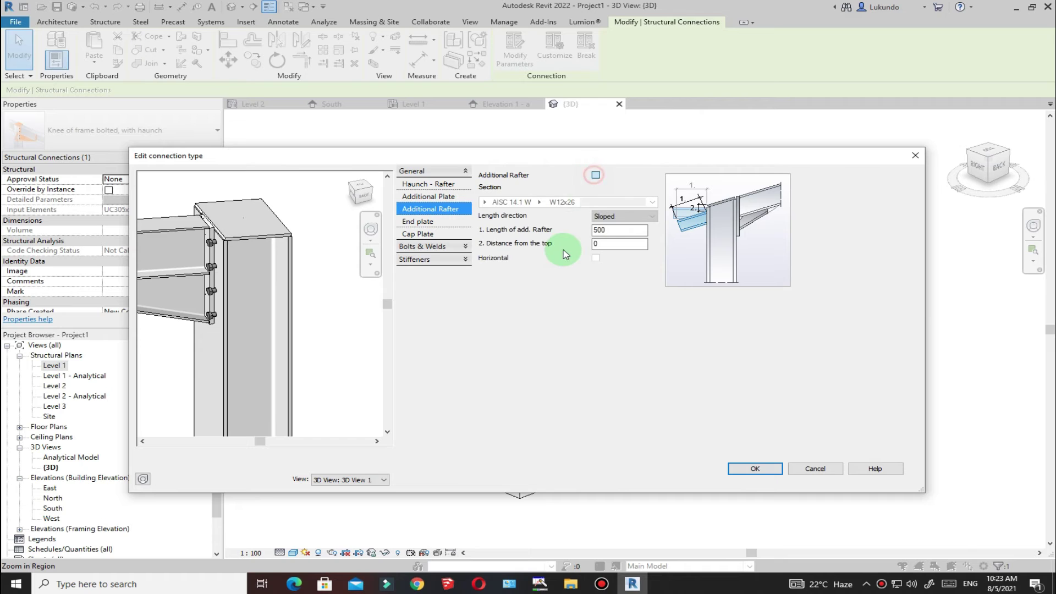
scroll(320, 272, "down", 2)
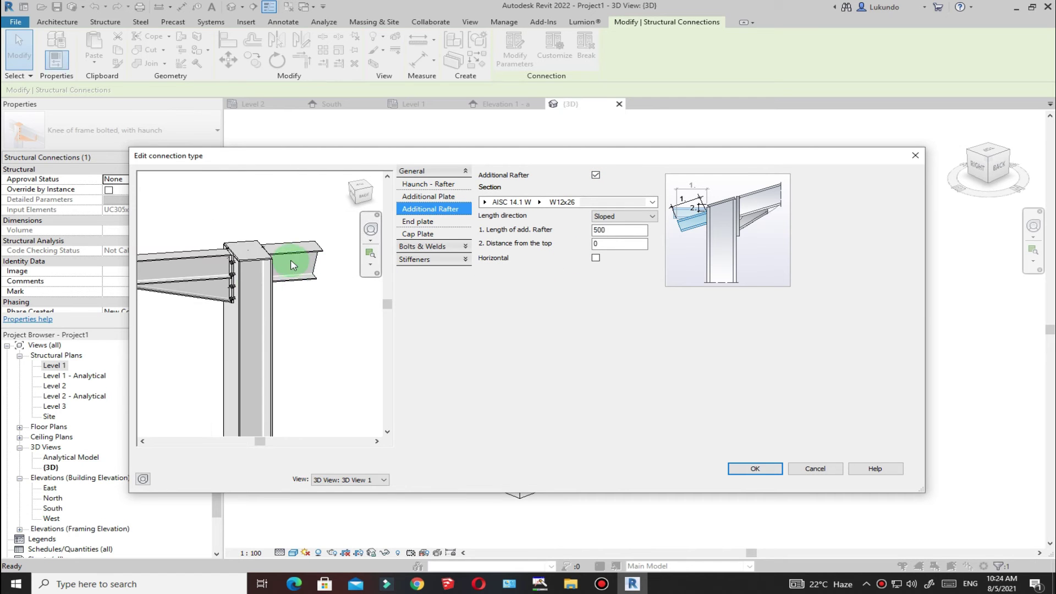
scroll(292, 265, "up", 2)
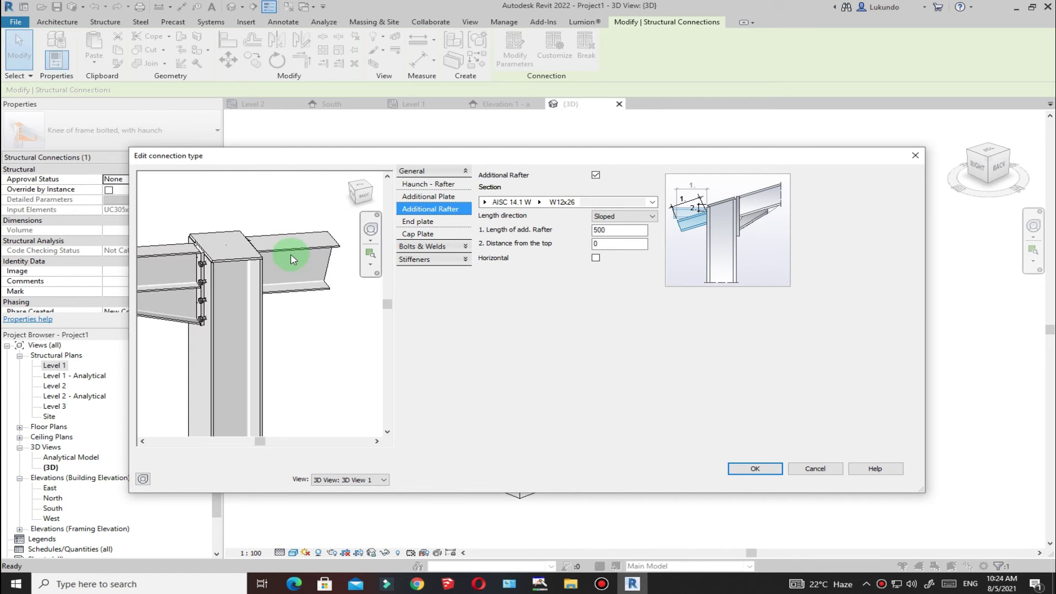
left_click(484, 202)
mouse_move(527, 294)
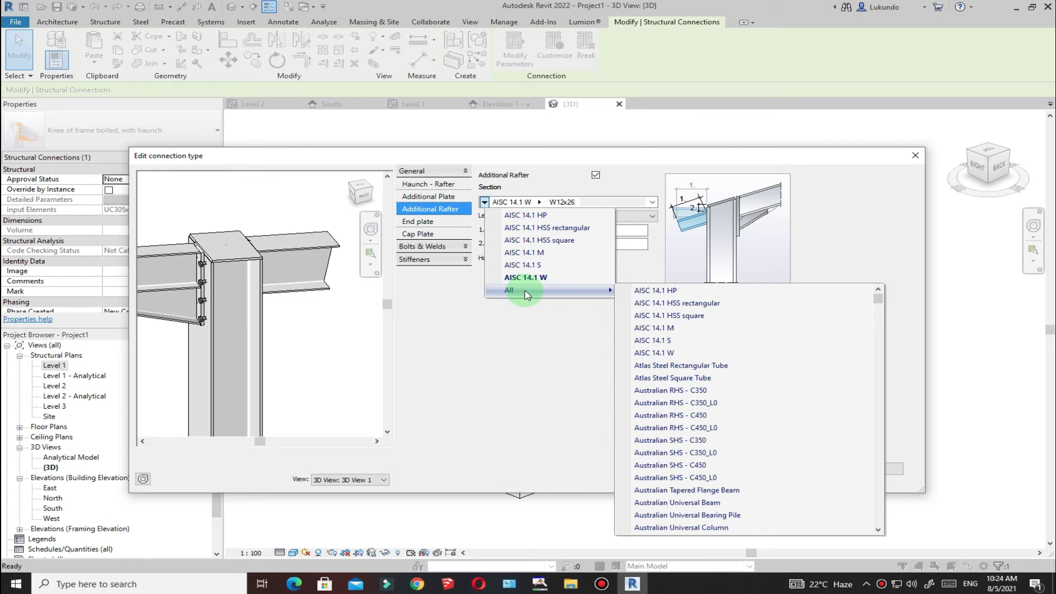
scroll(682, 429, "down", 5)
scroll(694, 436, "down", 12)
scroll(692, 435, "down", 15)
scroll(696, 428, "down", 15)
scroll(697, 431, "down", 15)
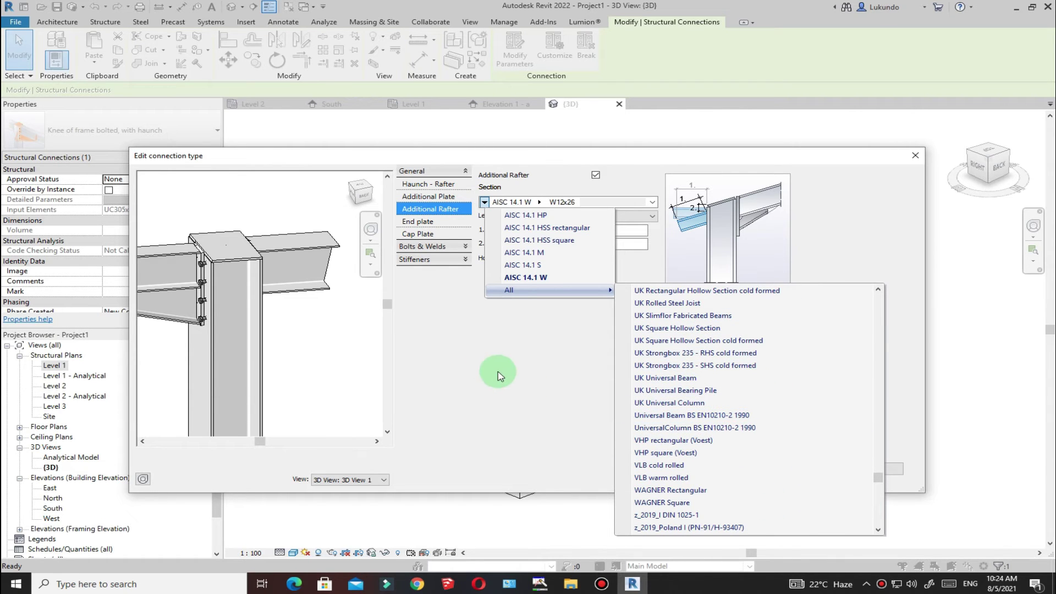
left_click(462, 341)
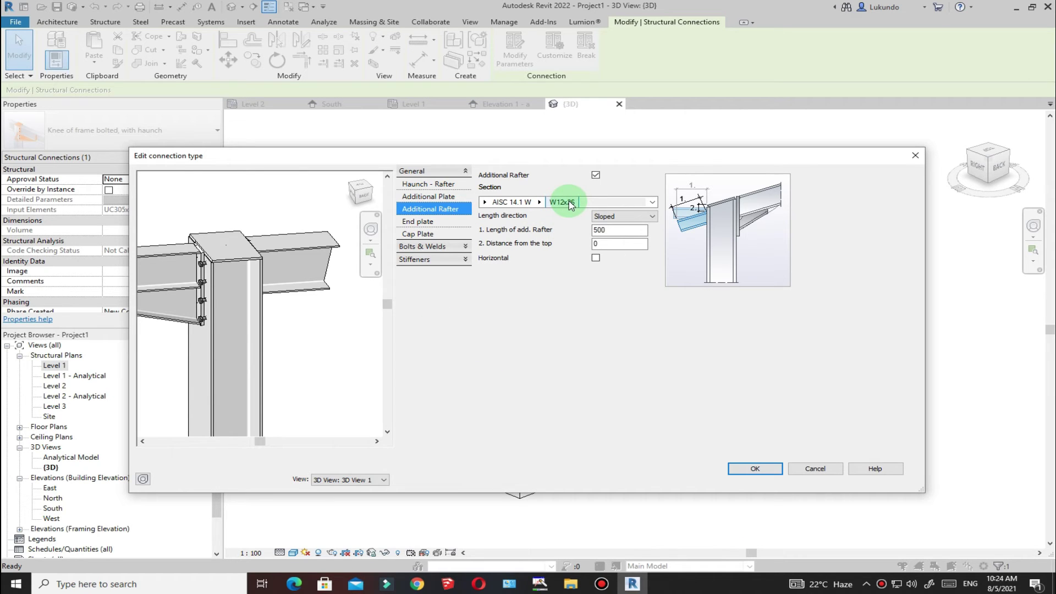
left_click(540, 202)
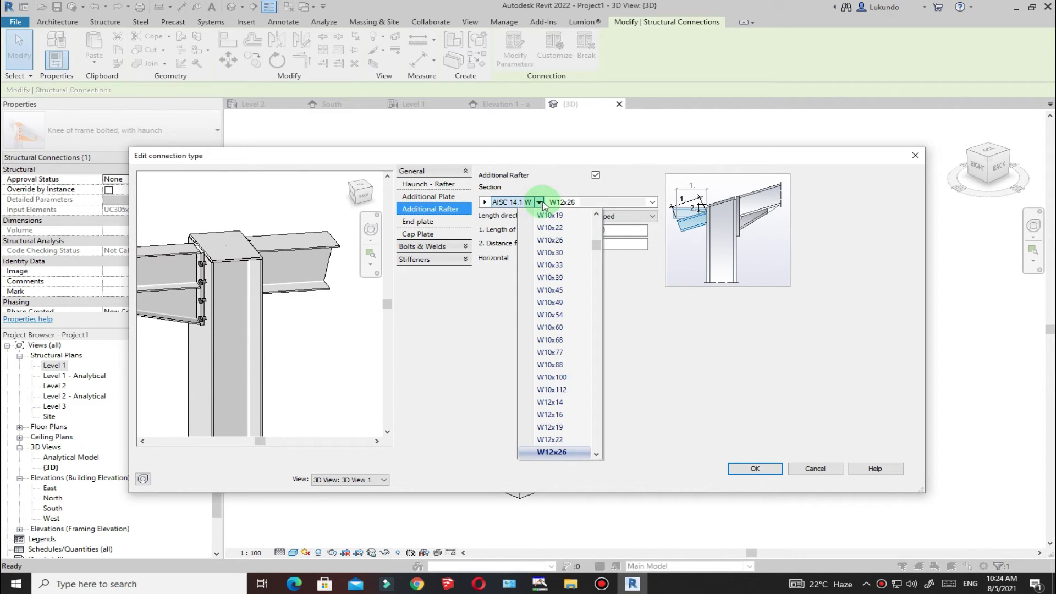
left_click(541, 203)
left_click(541, 202)
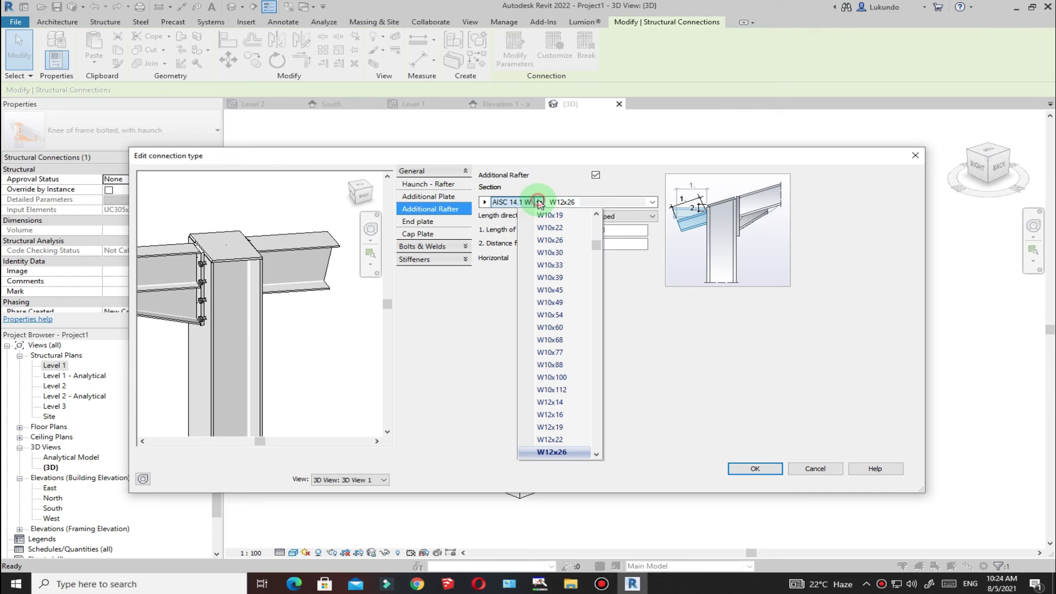
left_click(550, 227)
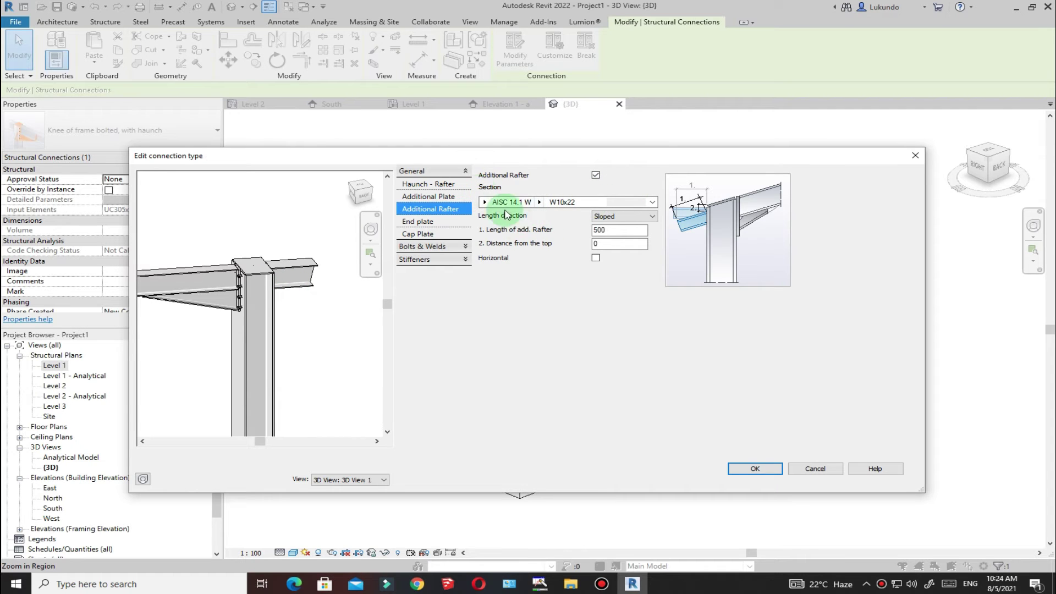
Try the Horizontal option for the additional rafter and leave it off
left_click(633, 216)
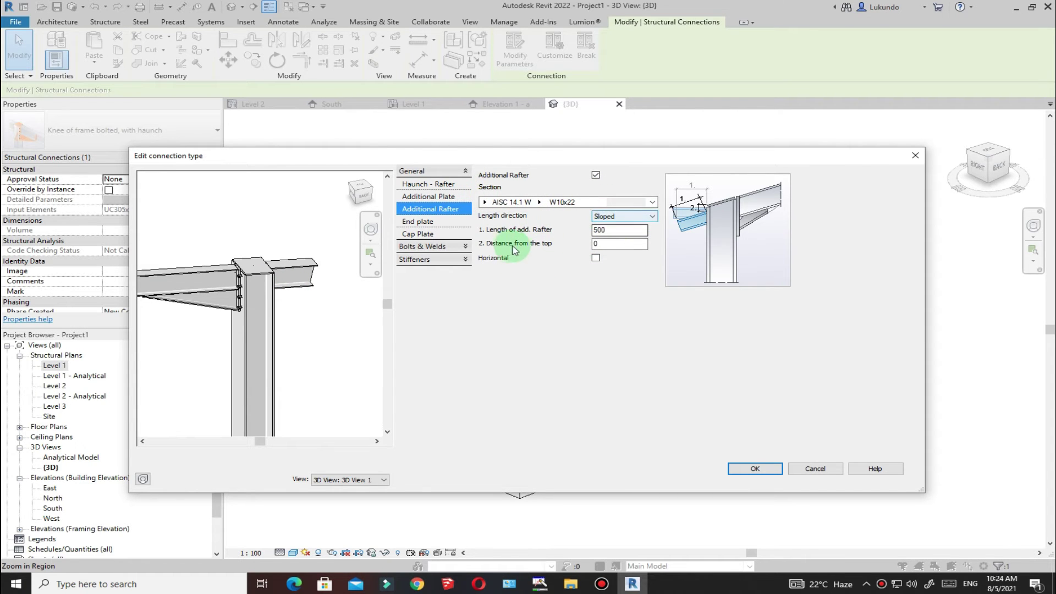
scroll(286, 275, "up", 3)
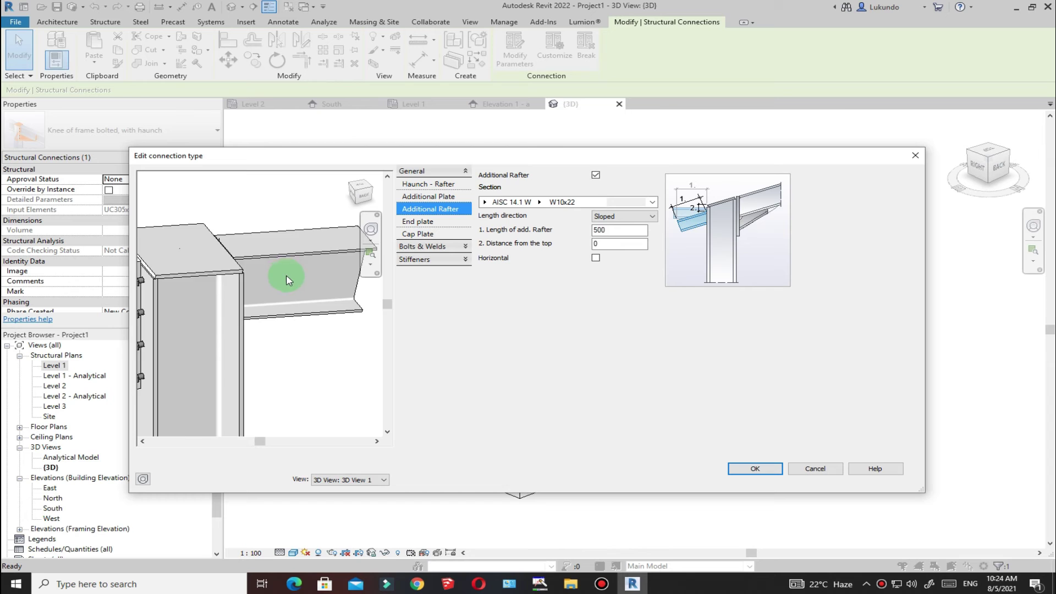
left_click(595, 258)
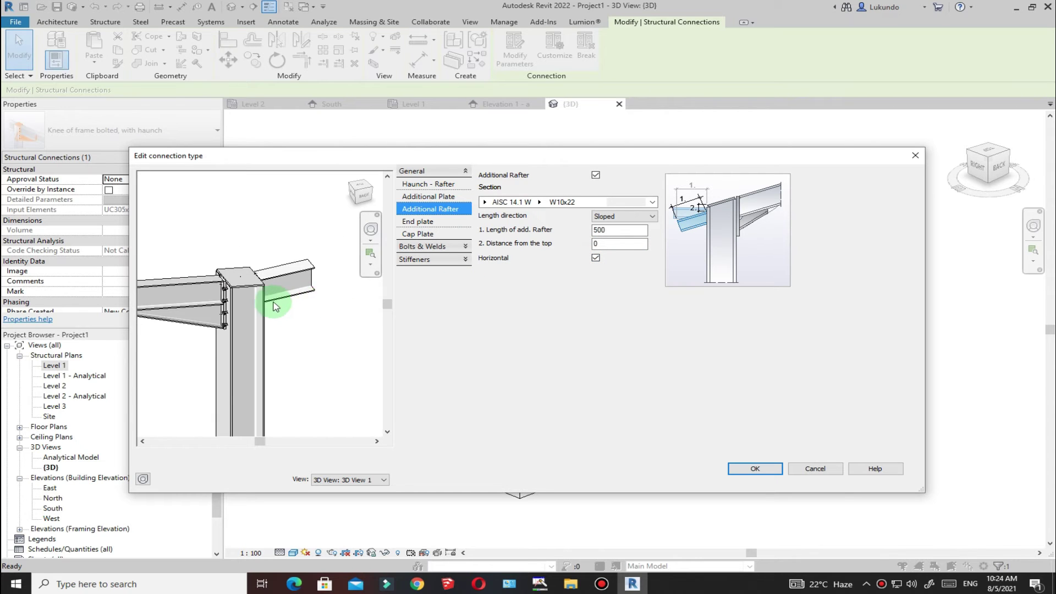
left_click(595, 259)
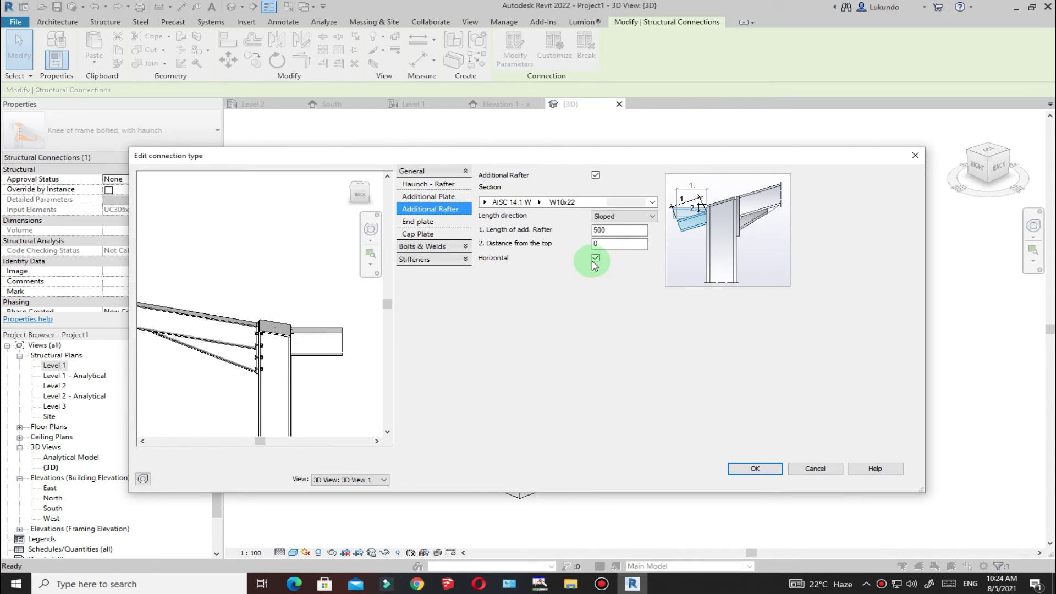
scroll(306, 347, "up", 2)
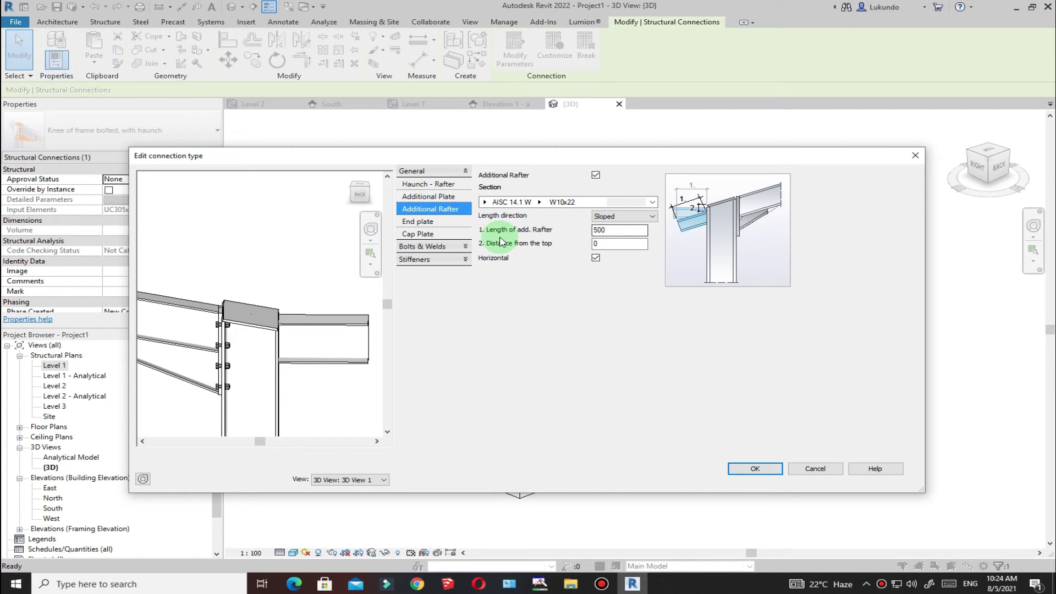
Keep the additional rafter 500 long and set its distance from the top to 0
left_click(609, 230)
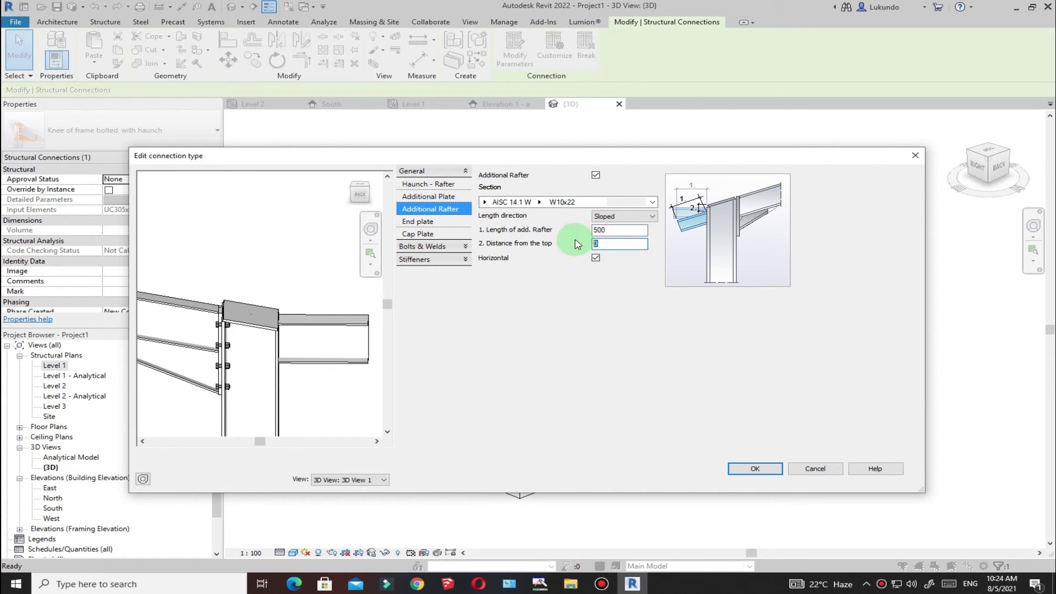
left_click(612, 230)
scroll(306, 405, "down", 2)
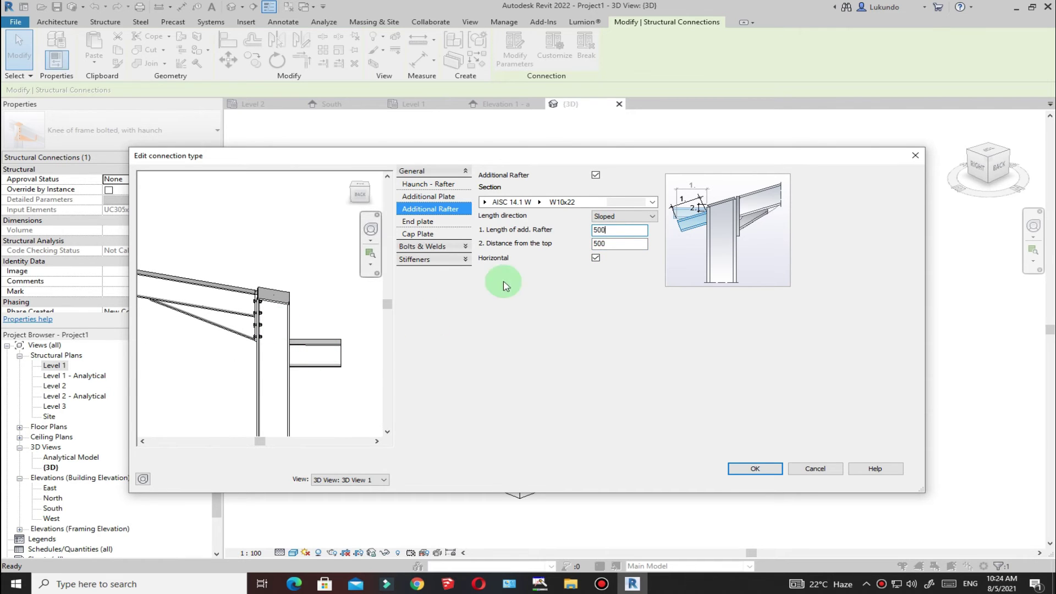
double_click(614, 244)
type("0")
key("shift+Tab")
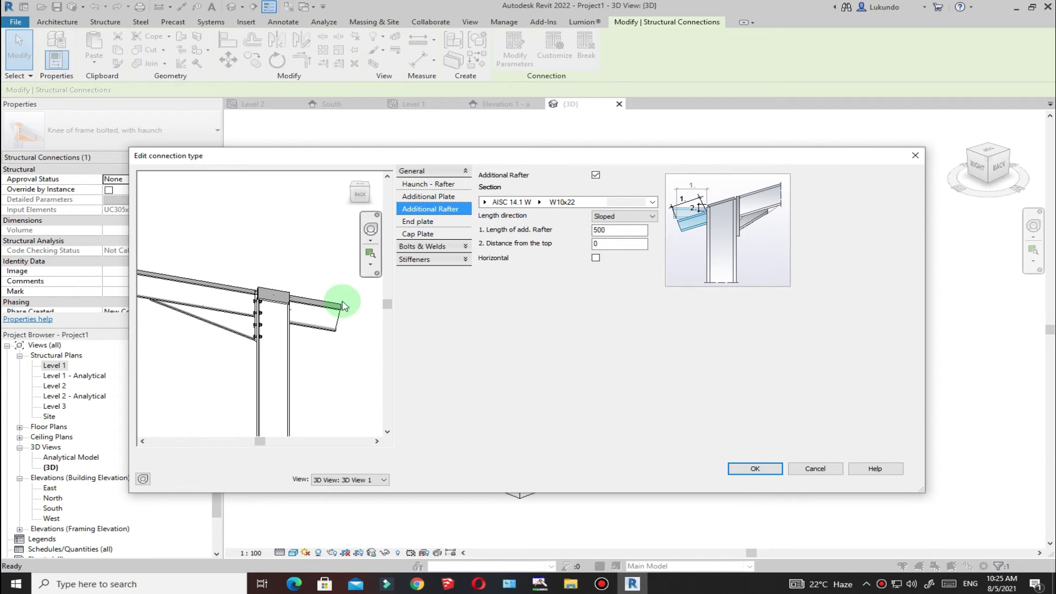
scroll(300, 311, "down", 2)
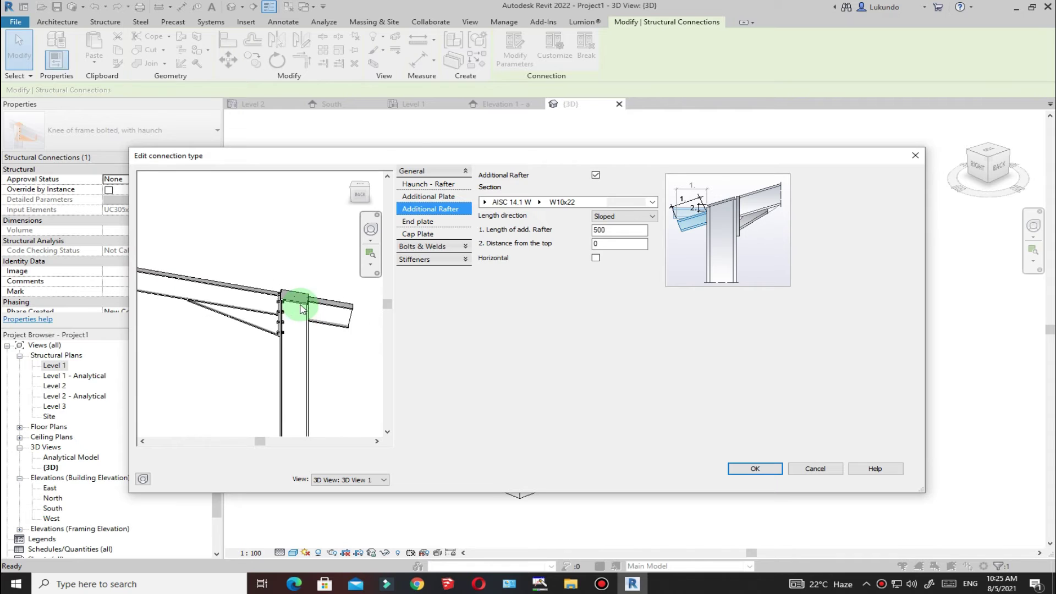
scroll(306, 308, "up", 4)
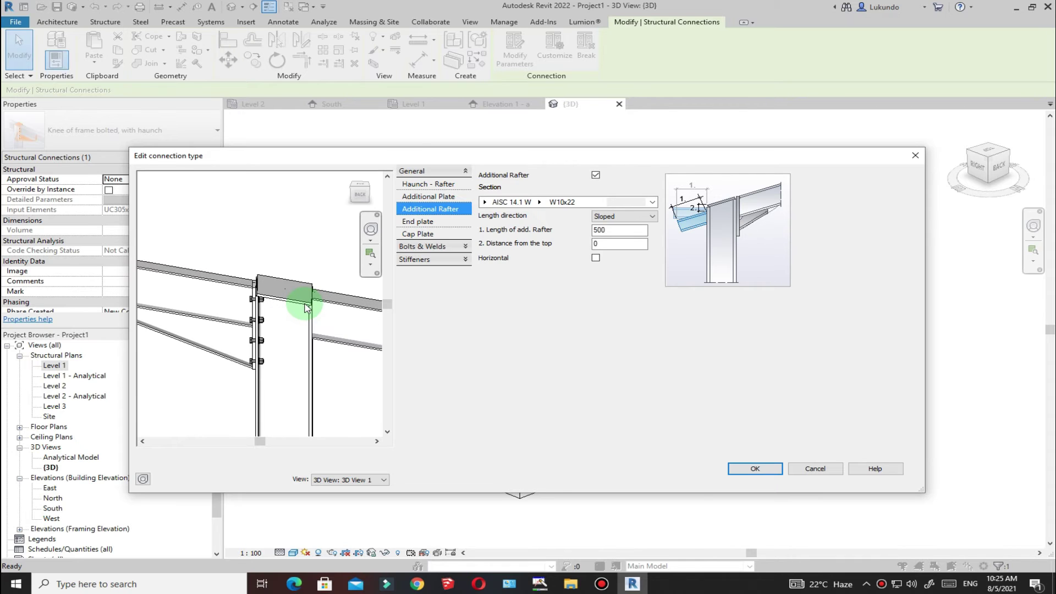
Set the knee end plate thickness to 15
left_click(432, 223)
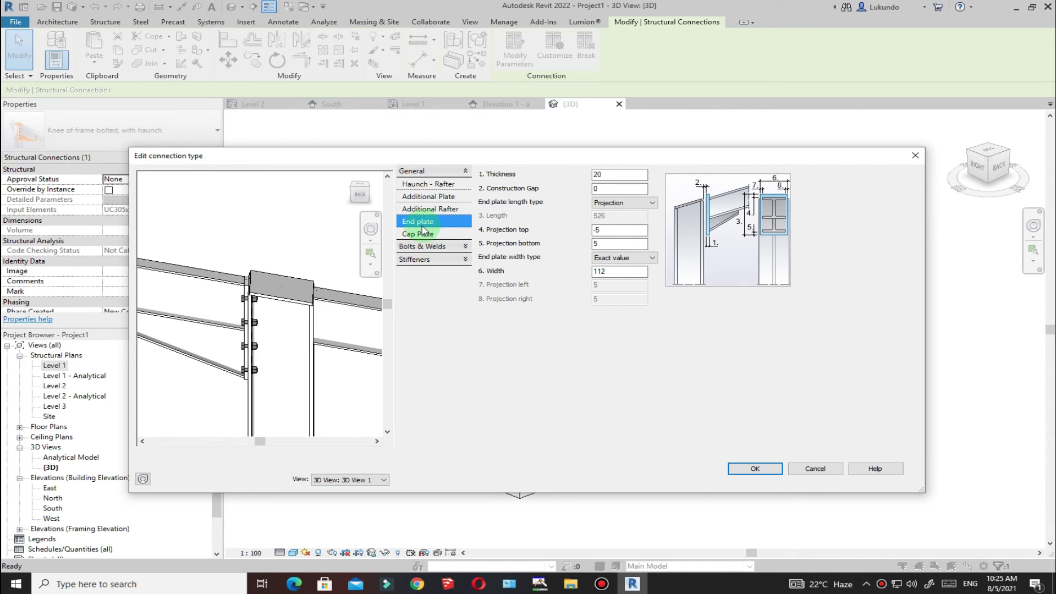
left_click(603, 174)
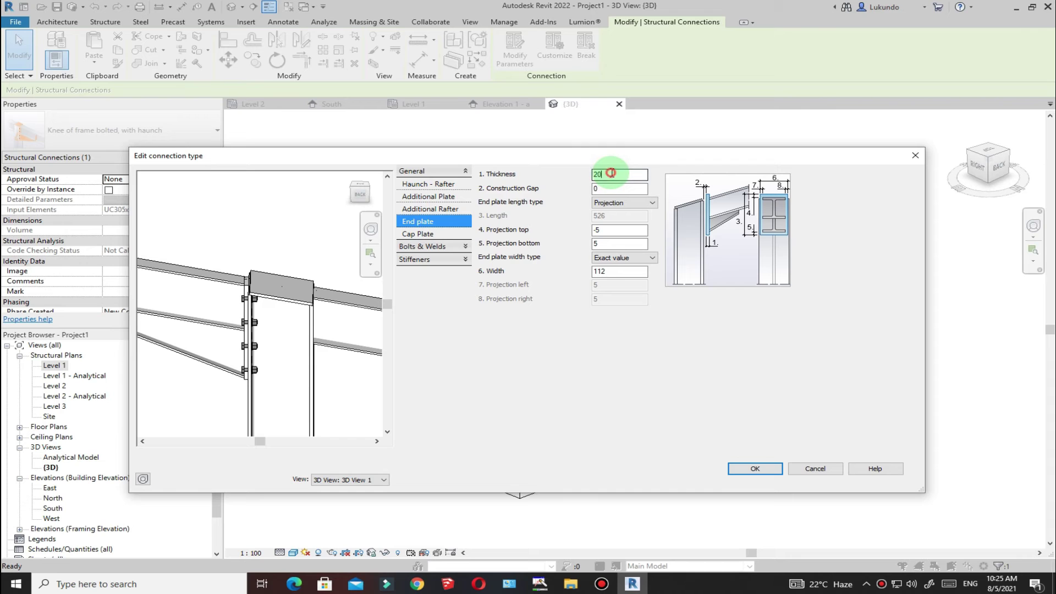
scroll(255, 313, "down", 3)
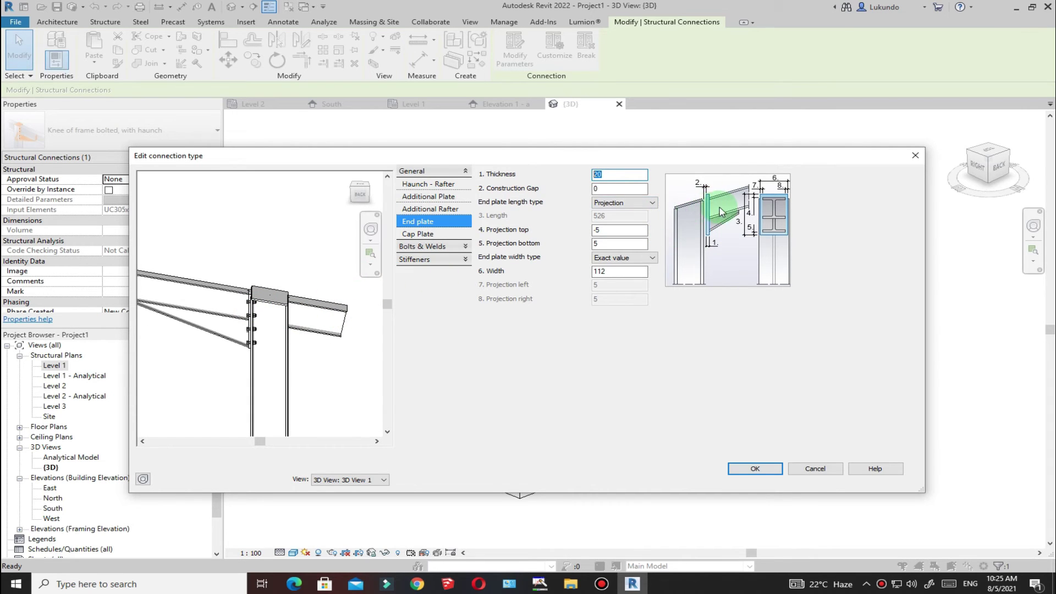
scroll(251, 304, "up", 2)
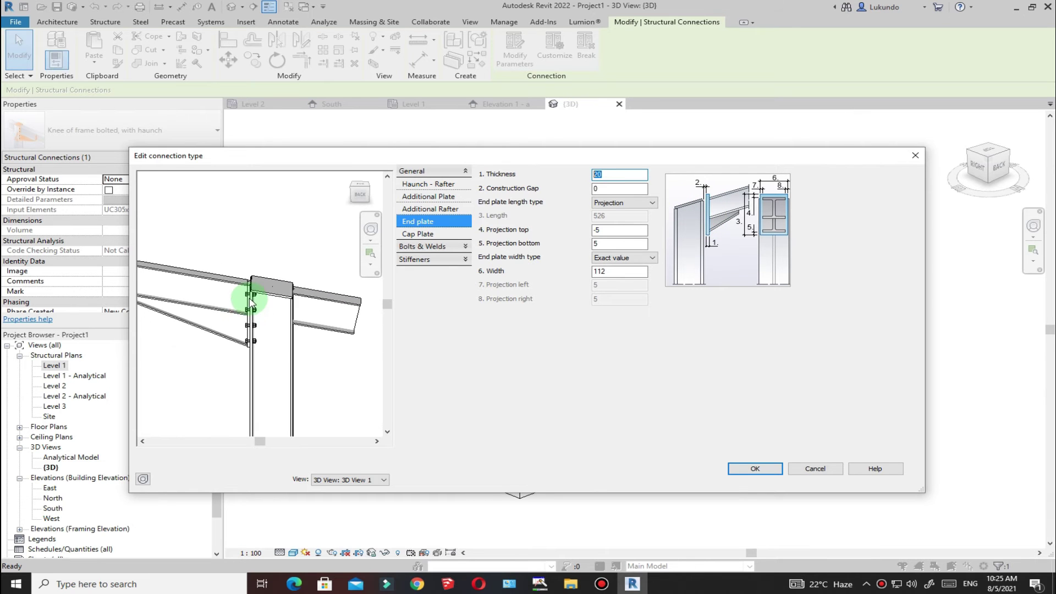
middle_click_drag(240, 306, 292, 349, "shift")
scroll(223, 262, "up", 5)
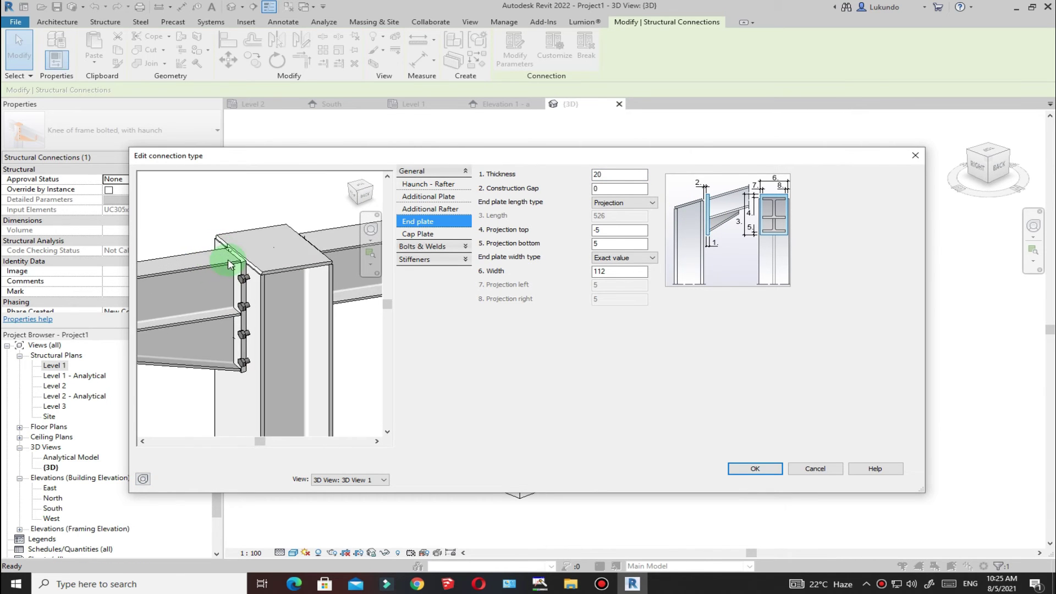
scroll(224, 283, "down", 1)
left_click(602, 176)
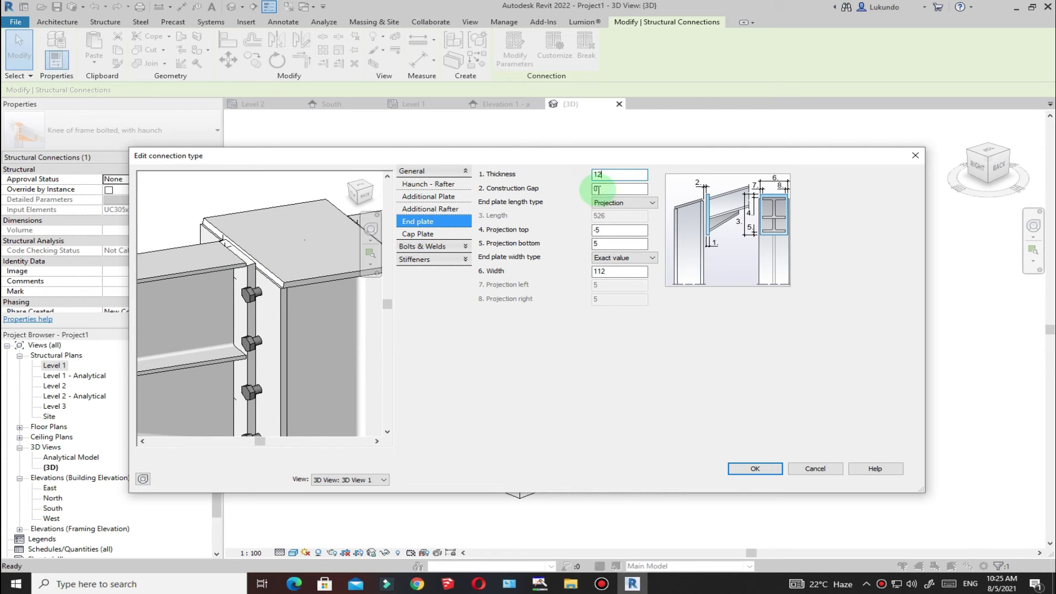
left_click(608, 189)
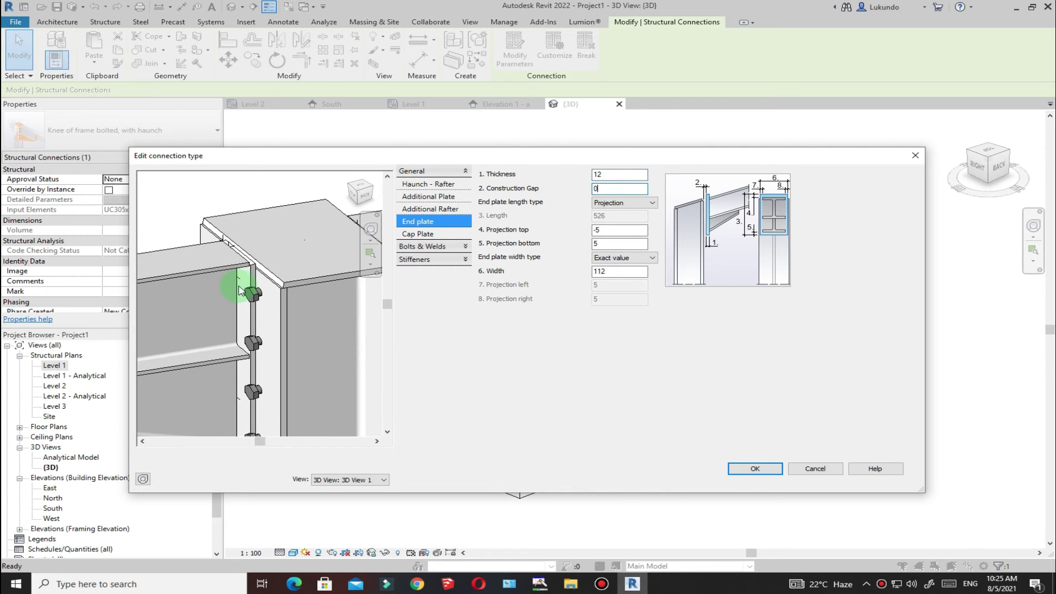
left_click_drag(610, 174, 570, 175)
type("15")
left_click(611, 189)
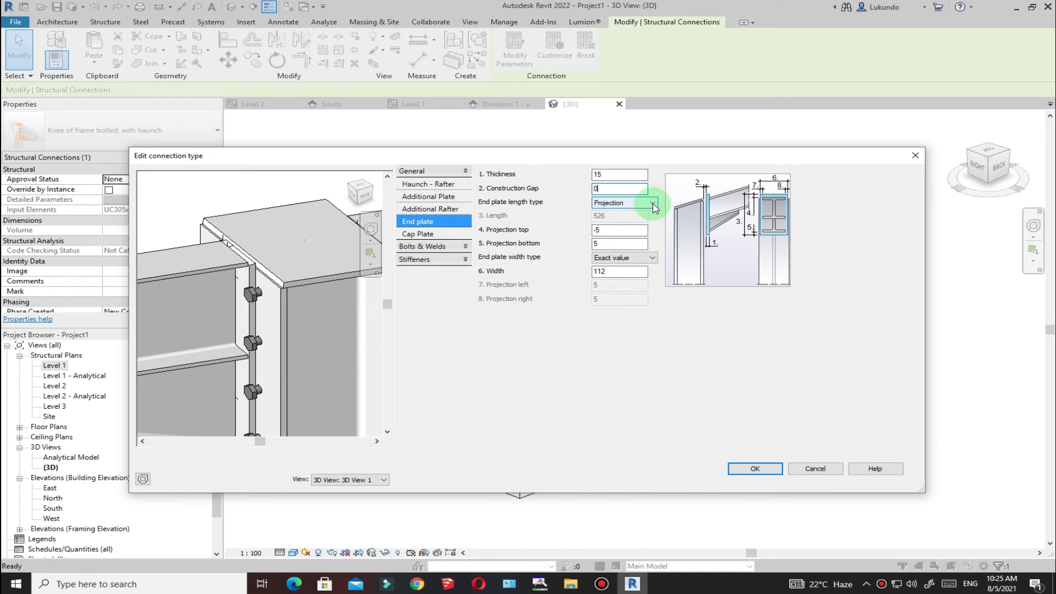
Keep the Projection length type and change the end plate's top projection from -5 to 0
left_click(607, 213)
scroll(240, 268, "up", 2)
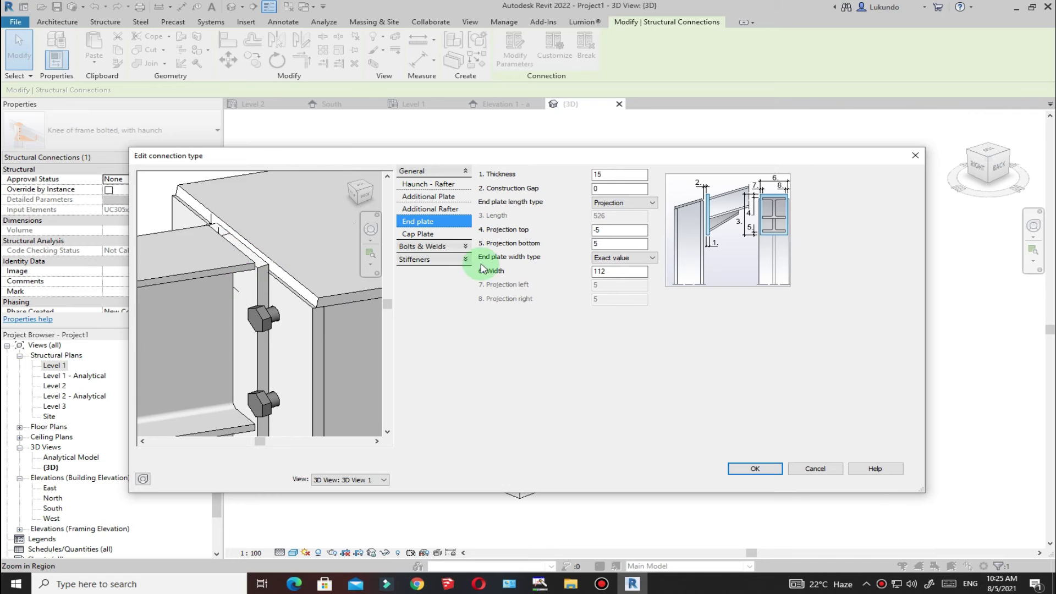
scroll(205, 254, "up", 1)
scroll(276, 274, "up", 1)
scroll(277, 274, "down", 1)
scroll(306, 295, "up", 1)
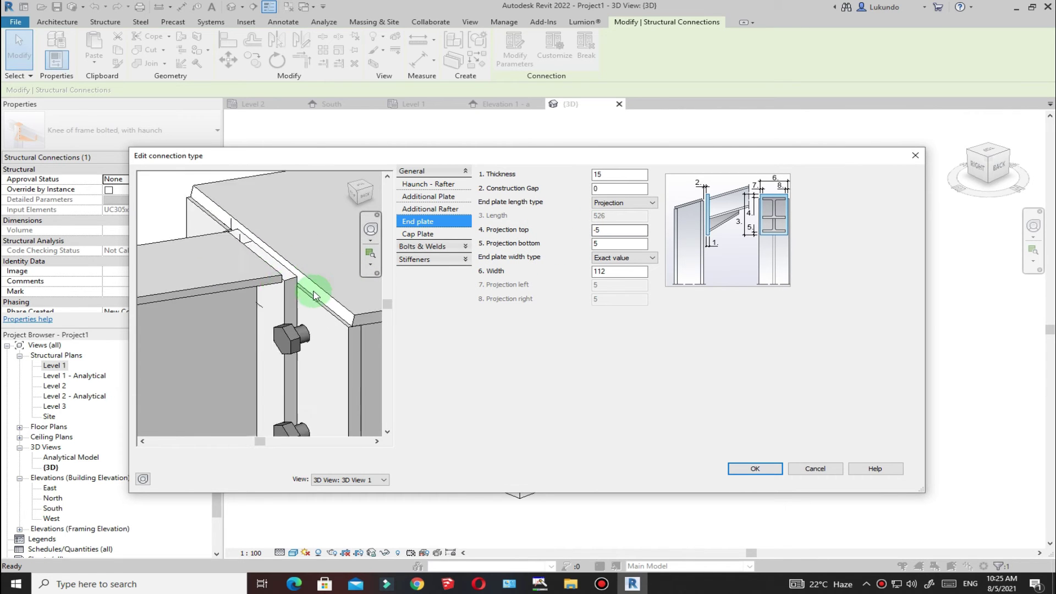
left_click(619, 230)
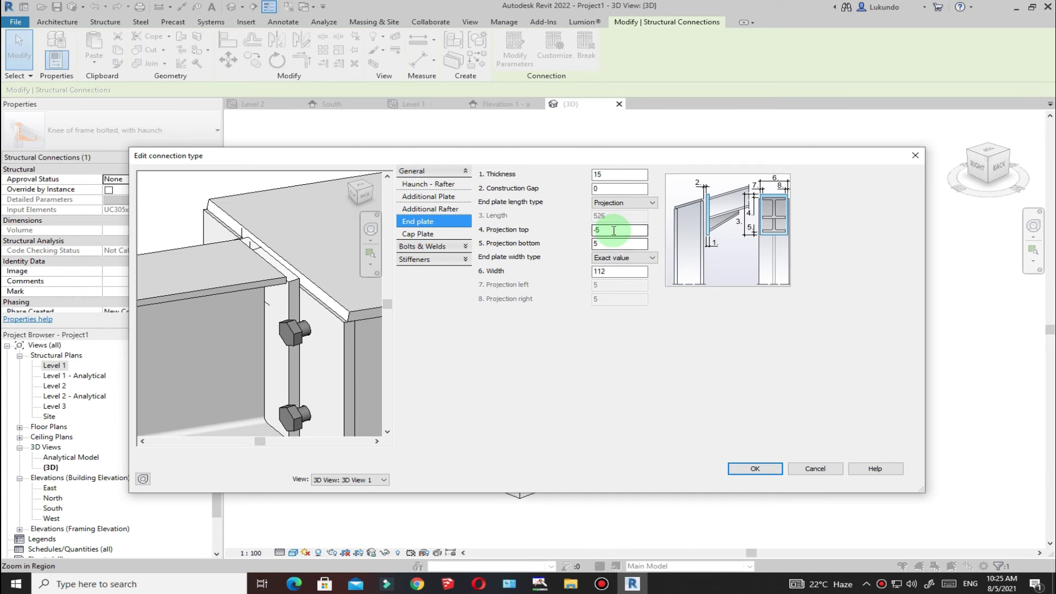
left_click_drag(614, 230, 562, 222)
type("0")
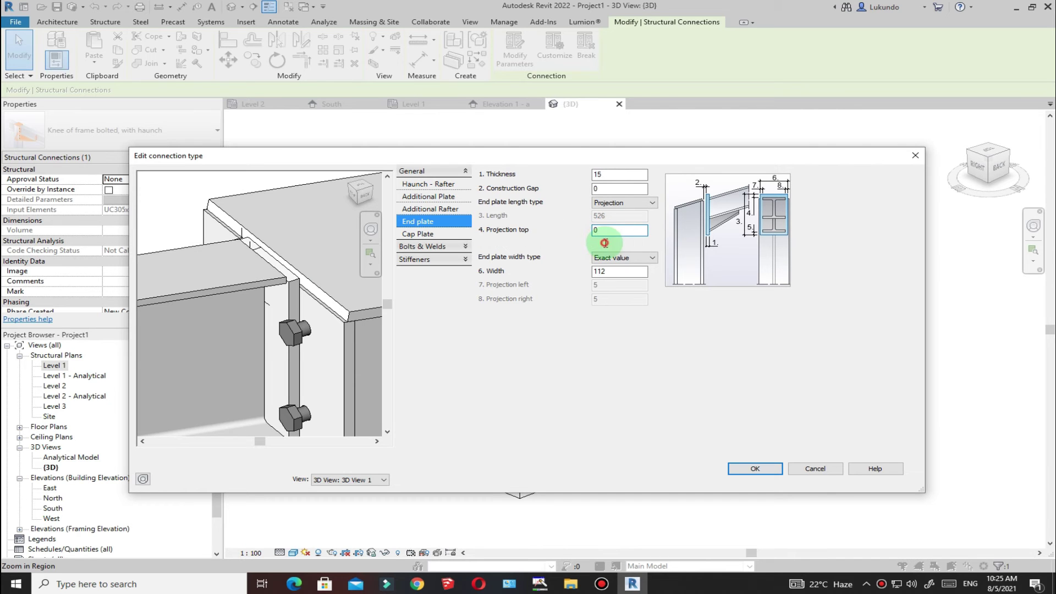
left_click(604, 242)
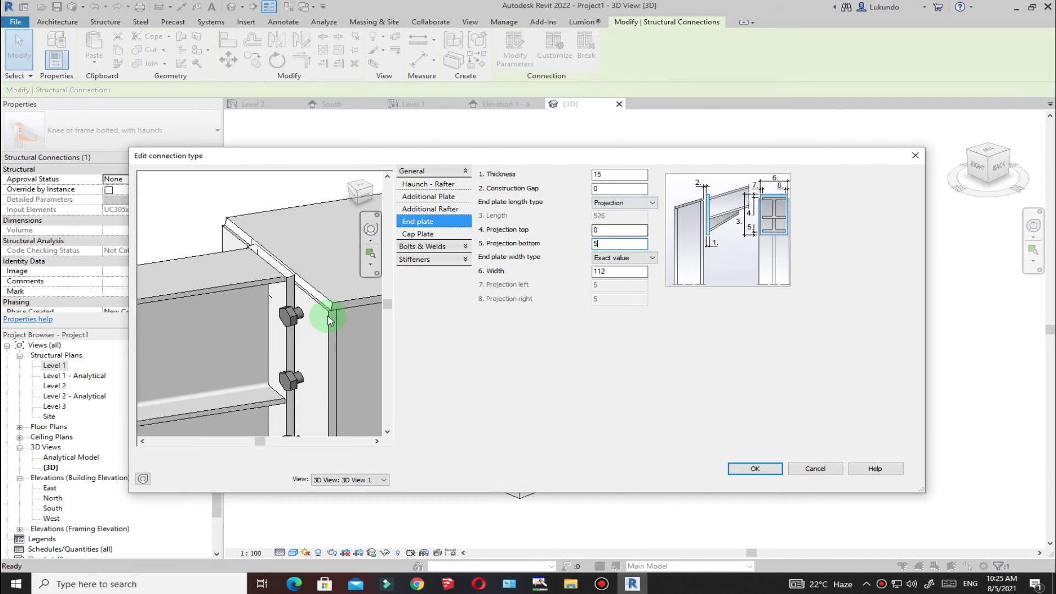
scroll(278, 308, "down", 3)
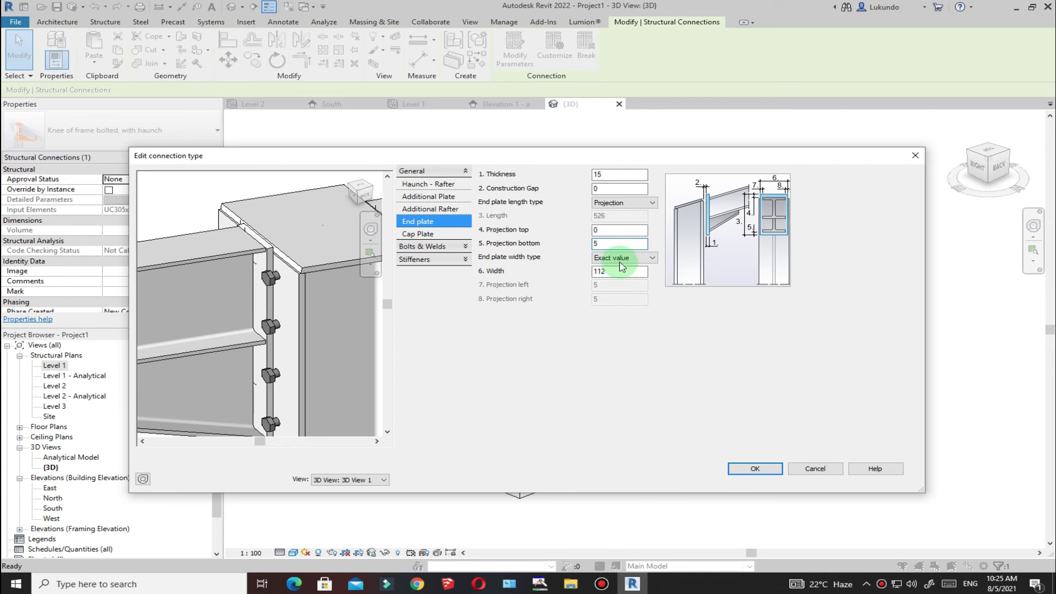
Size the end plate width by projections with 50 on the left and right
left_click(652, 258)
left_click(616, 269)
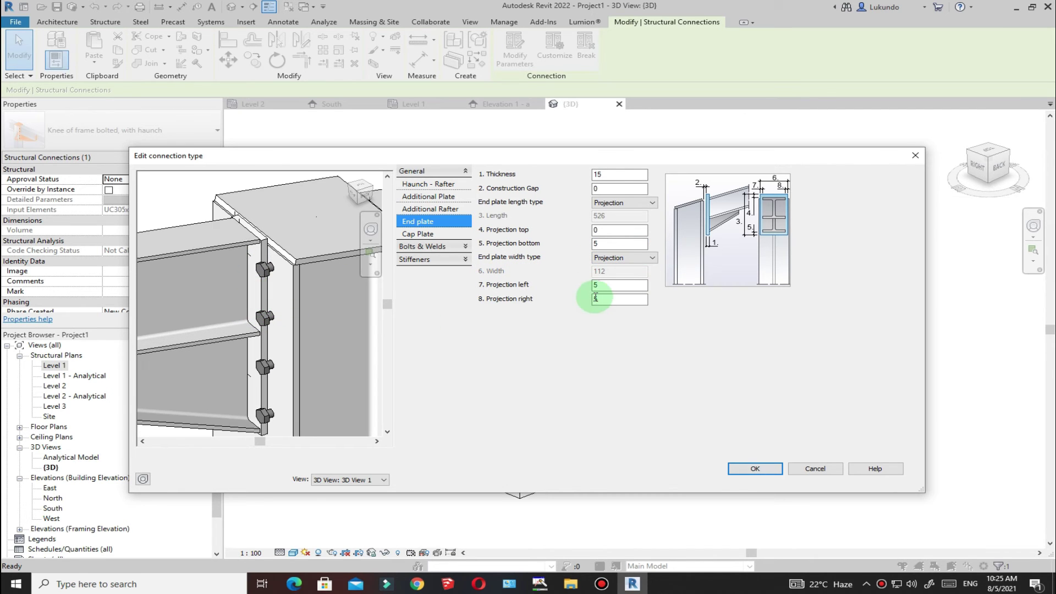
double_click(609, 284)
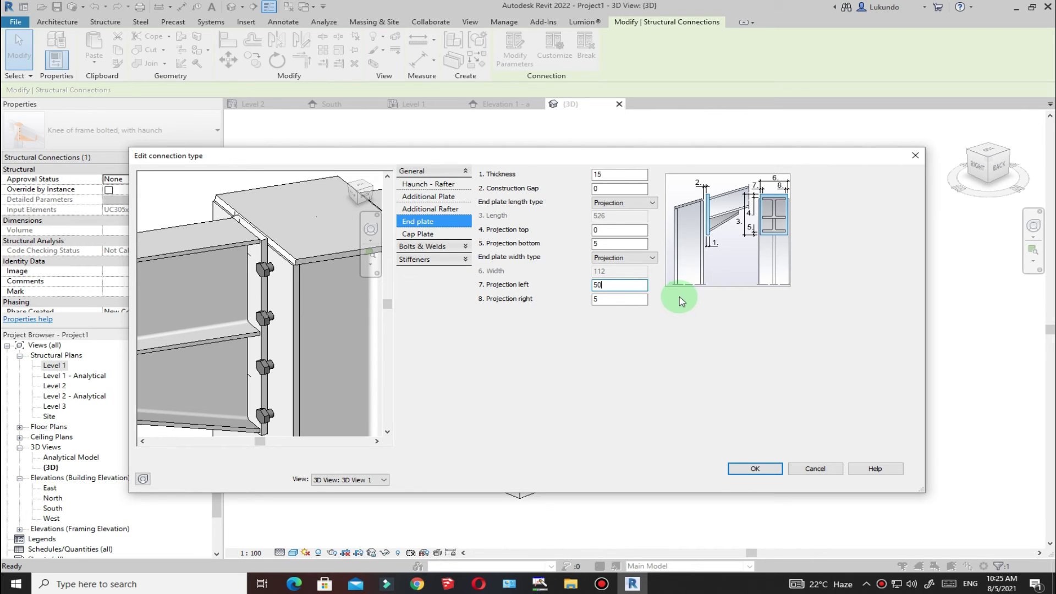
left_click(605, 298)
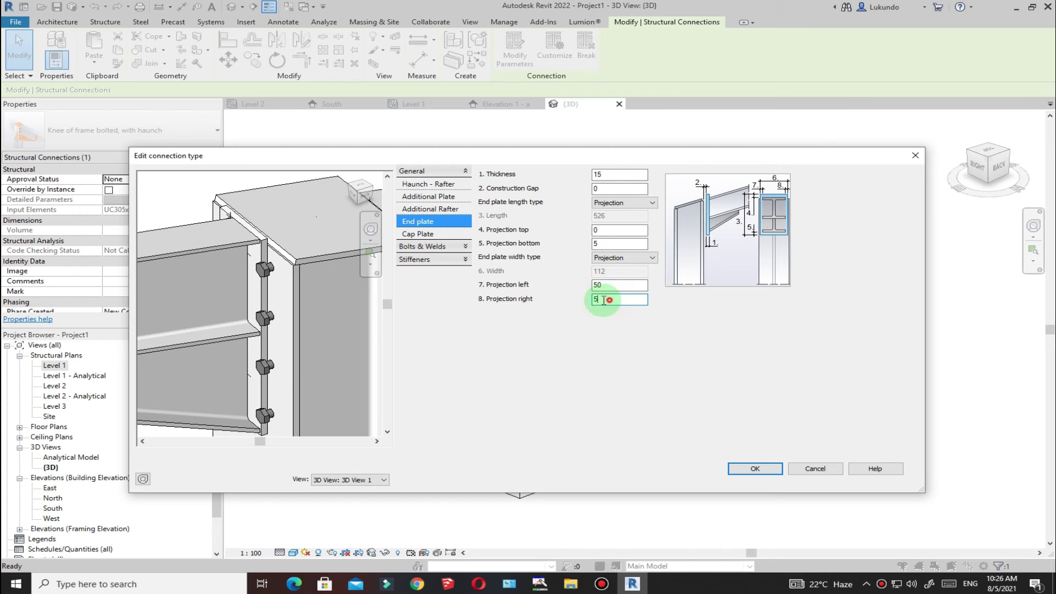
left_click_drag(604, 300, 568, 302)
left_click(610, 284)
Orbit the connection preview to inspect the widened end plate over the column top
scroll(261, 269, "up", 5)
scroll(255, 261, "down", 4)
scroll(241, 284, "down", 3)
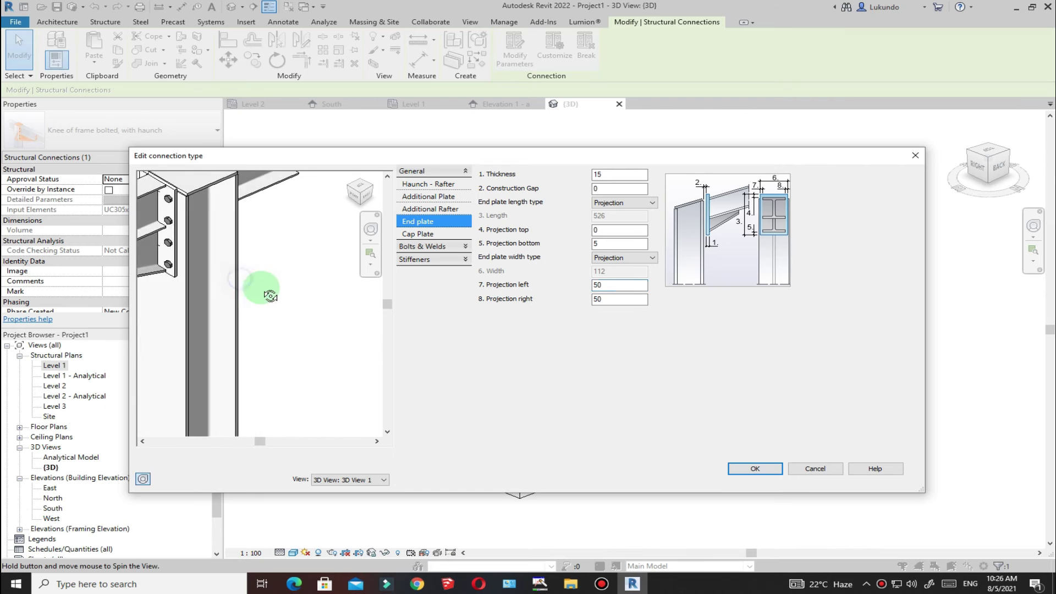
left_click(376, 236)
left_click_drag(234, 278, 275, 358)
scroll(236, 295, "up", 5)
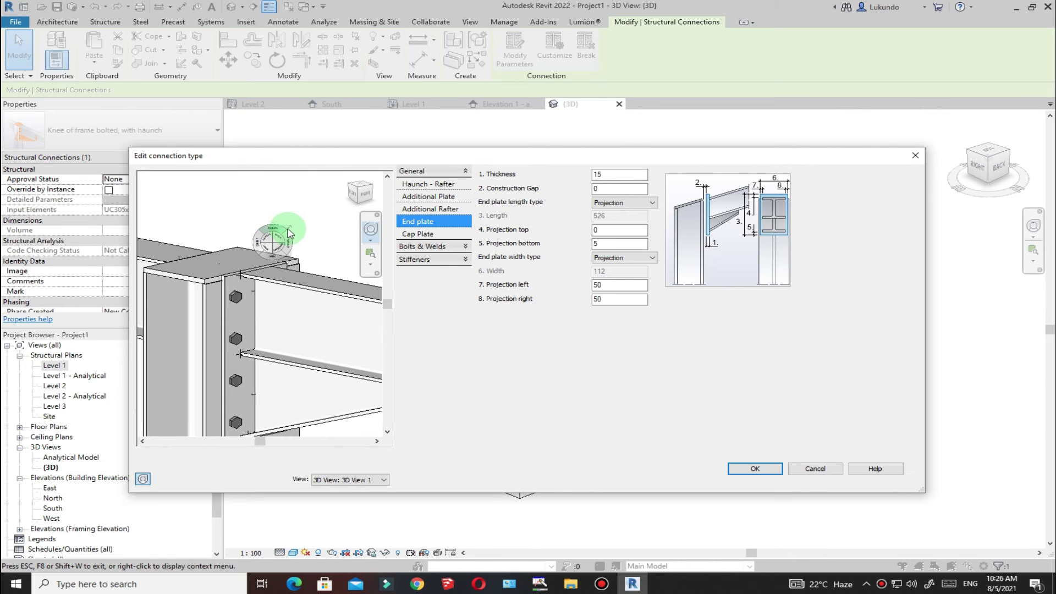
left_click_drag(287, 230, 267, 281)
scroll(242, 279, "down", 2)
scroll(242, 264, "up", 1)
scroll(223, 256, "down", 1)
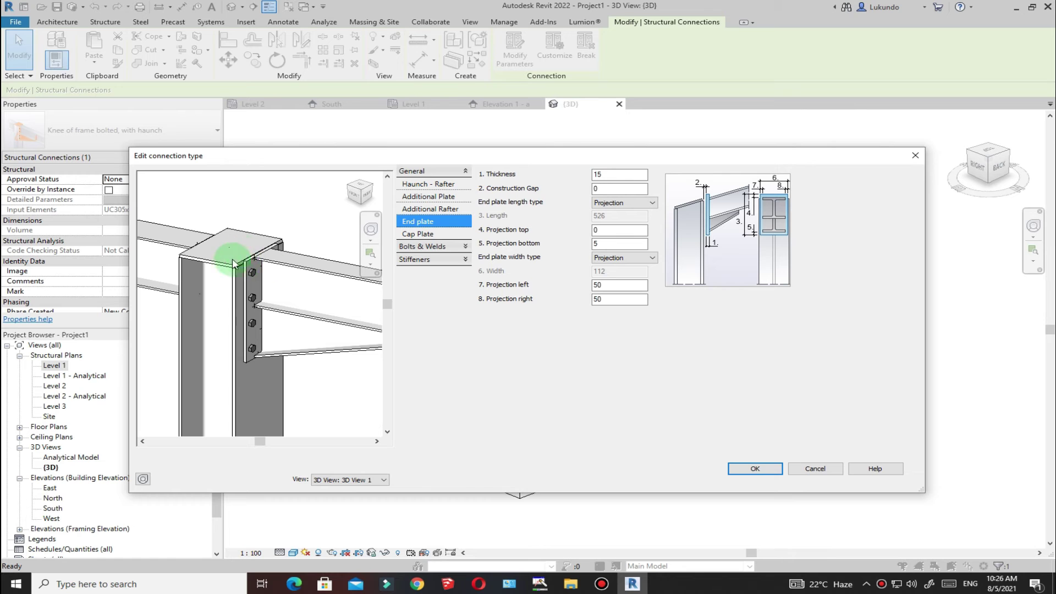
Review the Full cap plate, trying the Horizontal option and switching it back off
left_click(423, 235)
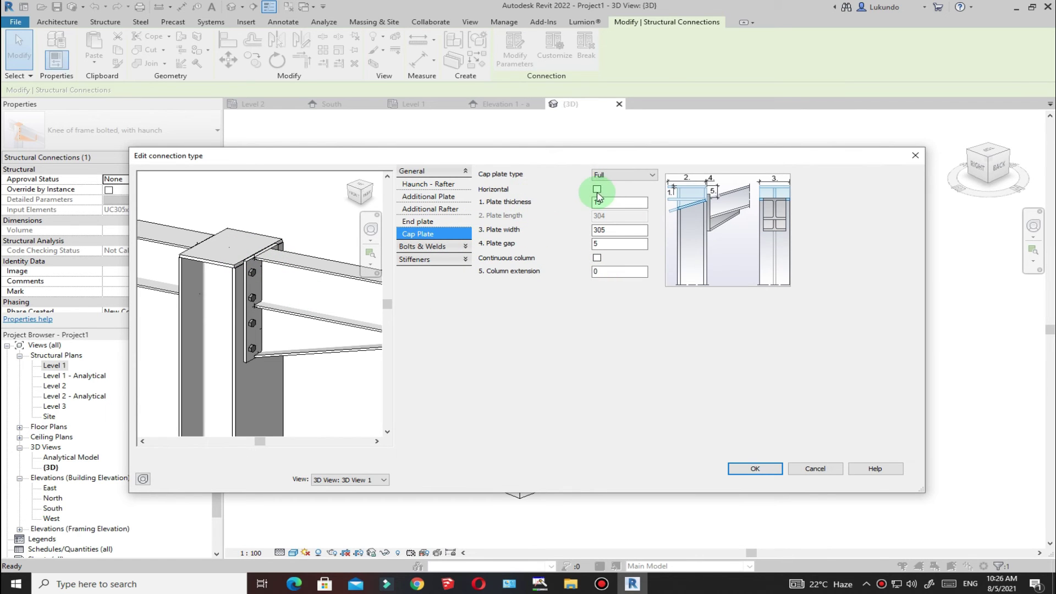
scroll(271, 259, "down", 1)
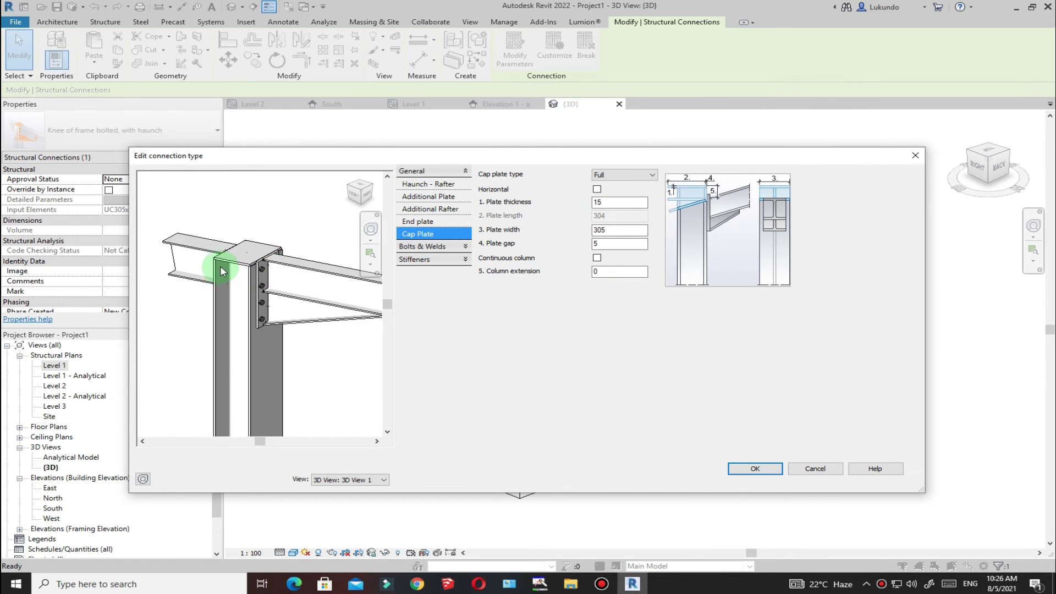
scroll(222, 271, "up", 1)
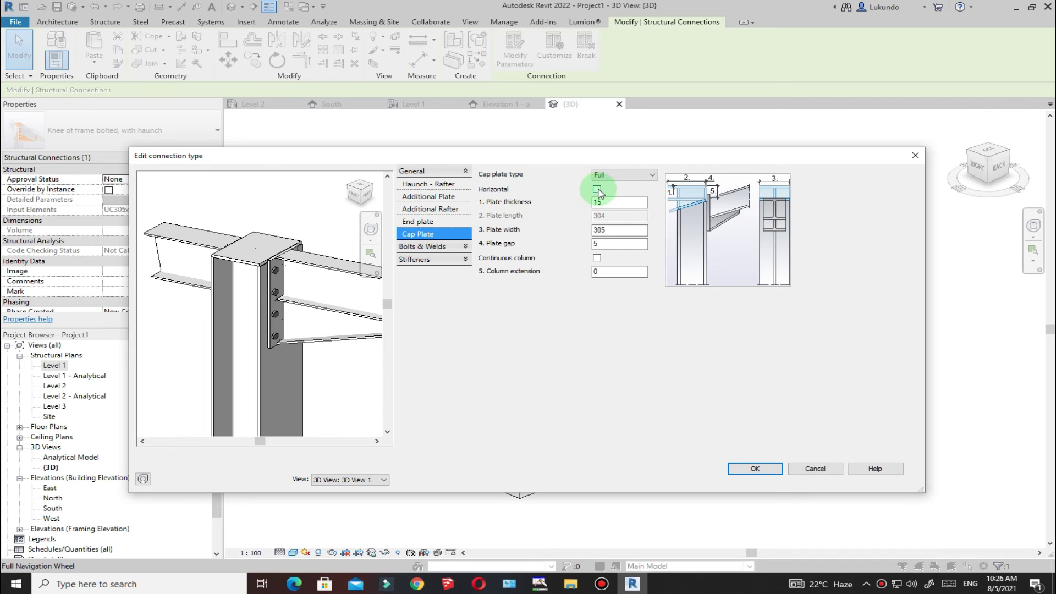
mouse_move(297, 253)
middle_mouse_down("shift")
mouse_move(256, 242)
mouse_move(281, 308)
mouse_move(333, 255)
mouse_move(330, 229)
mouse_move(314, 243)
middle_mouse_up("shift")
left_click(596, 203)
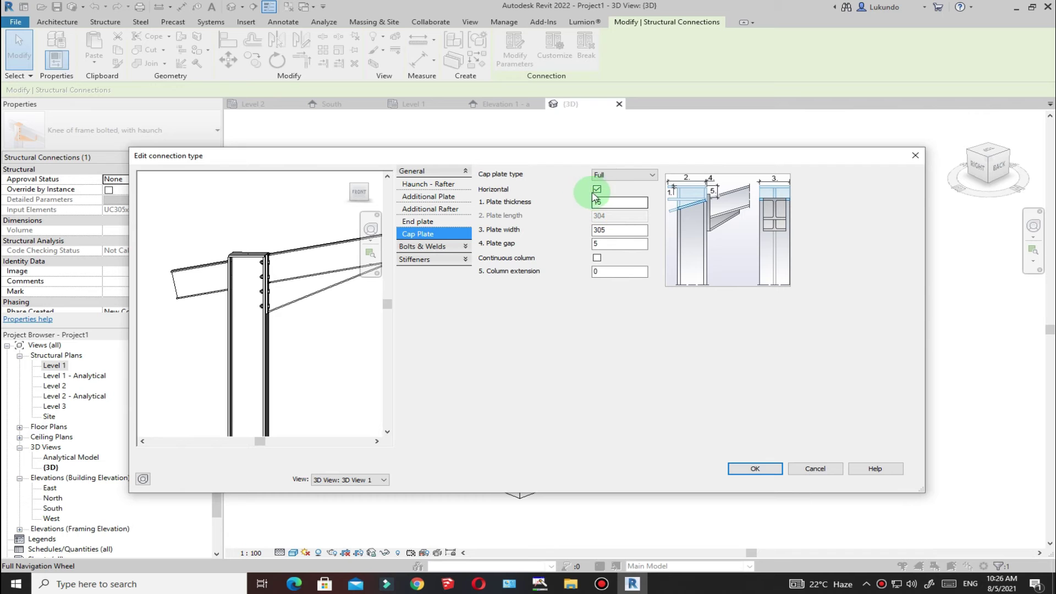
left_click(597, 190)
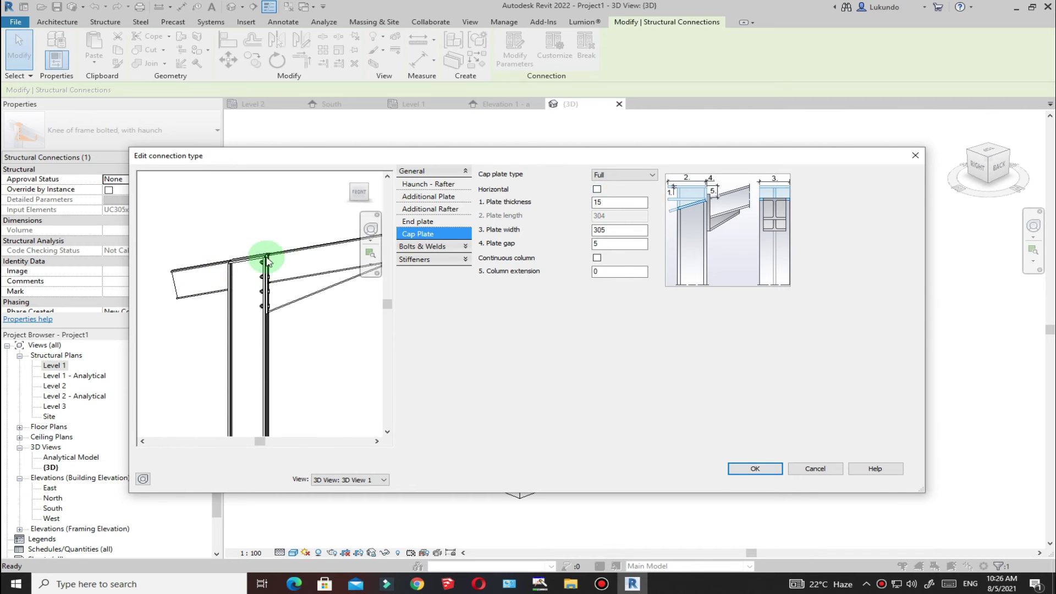
scroll(237, 263, "up", 3)
scroll(274, 296, "down", 3)
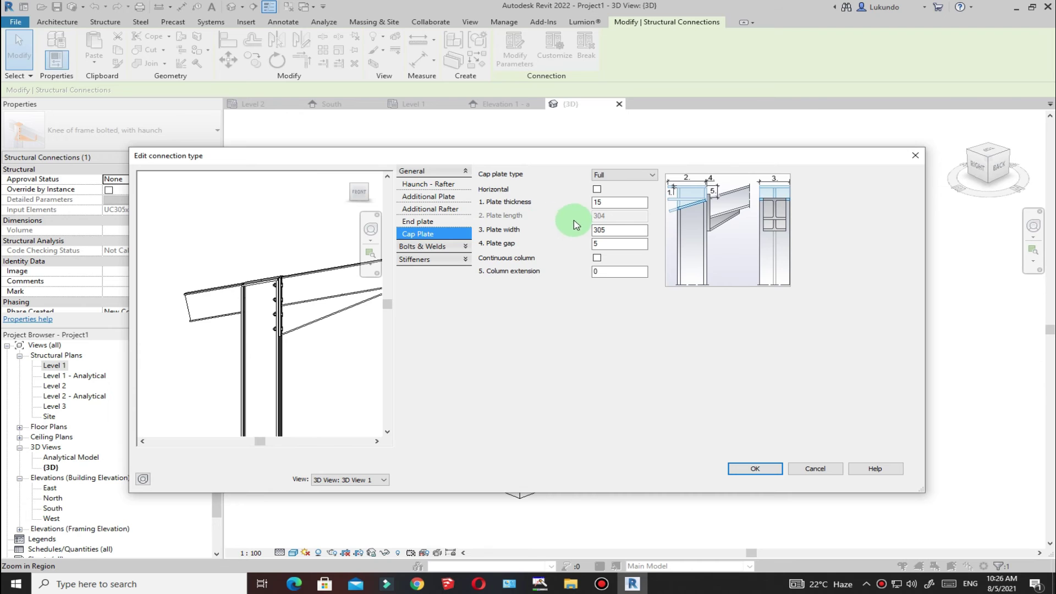
Keep the cap plate 305 wide and leave Continuous column unchecked
left_click(607, 230)
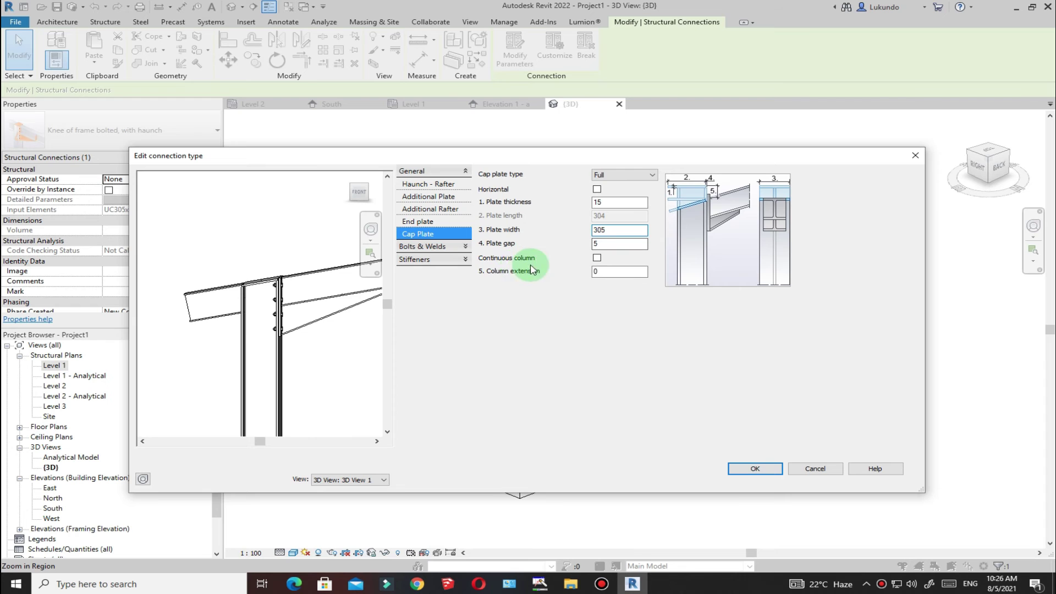
scroll(253, 302, "up", 4)
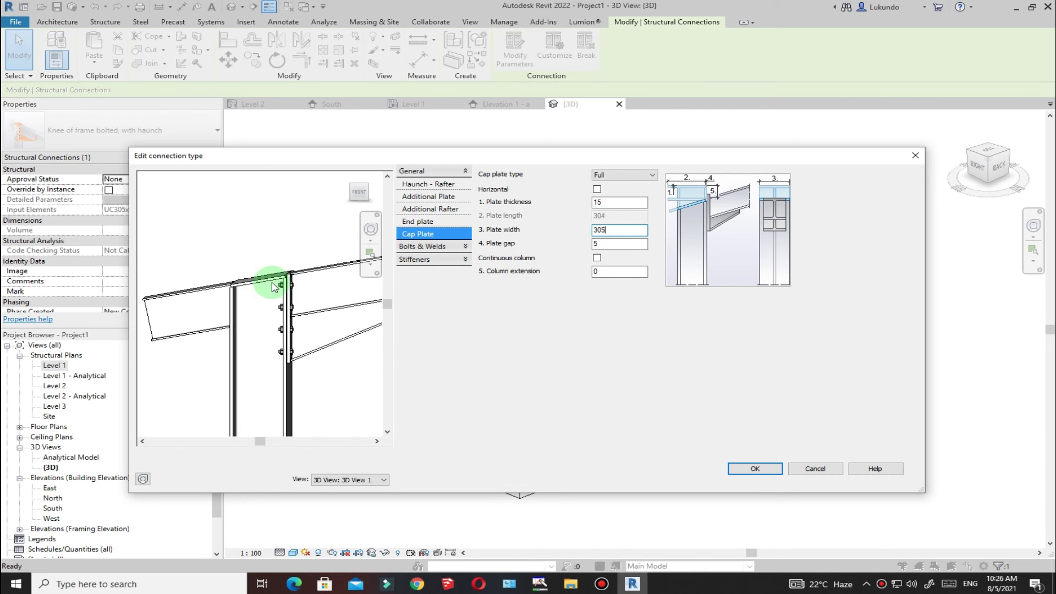
left_click(598, 259)
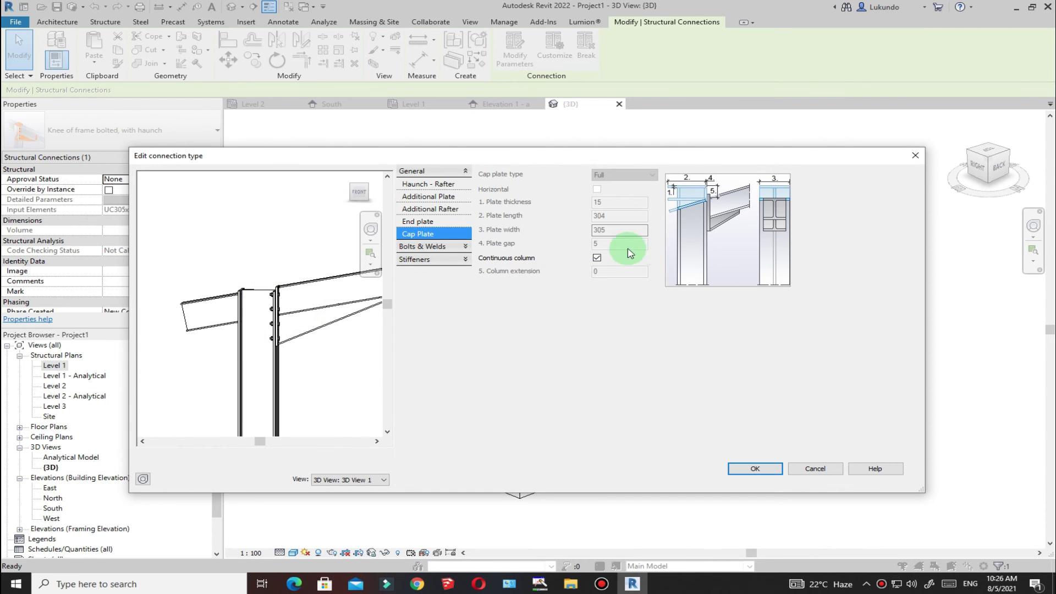
left_click(597, 258)
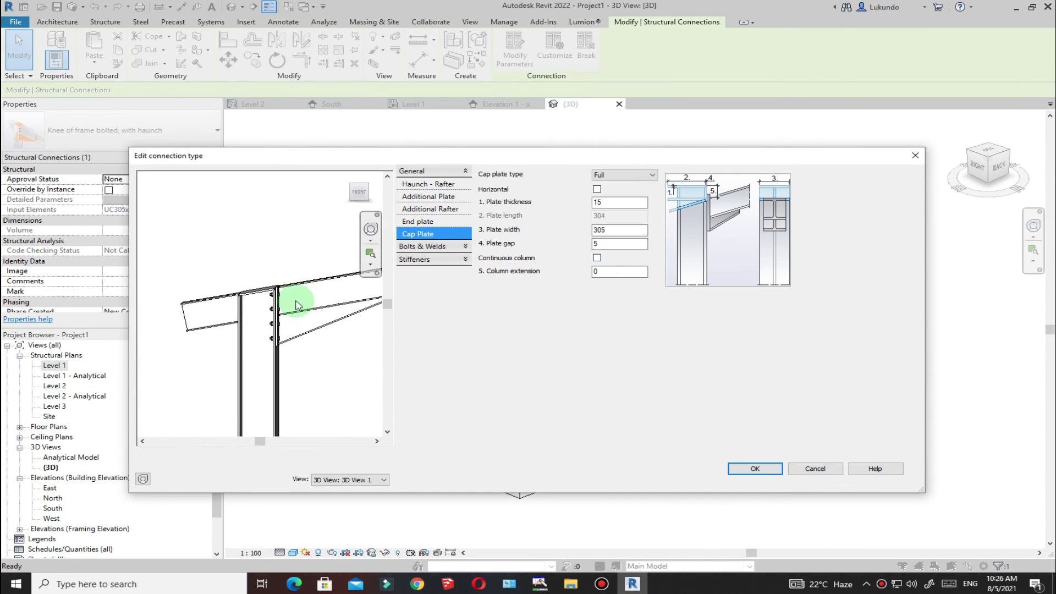
left_click(421, 248)
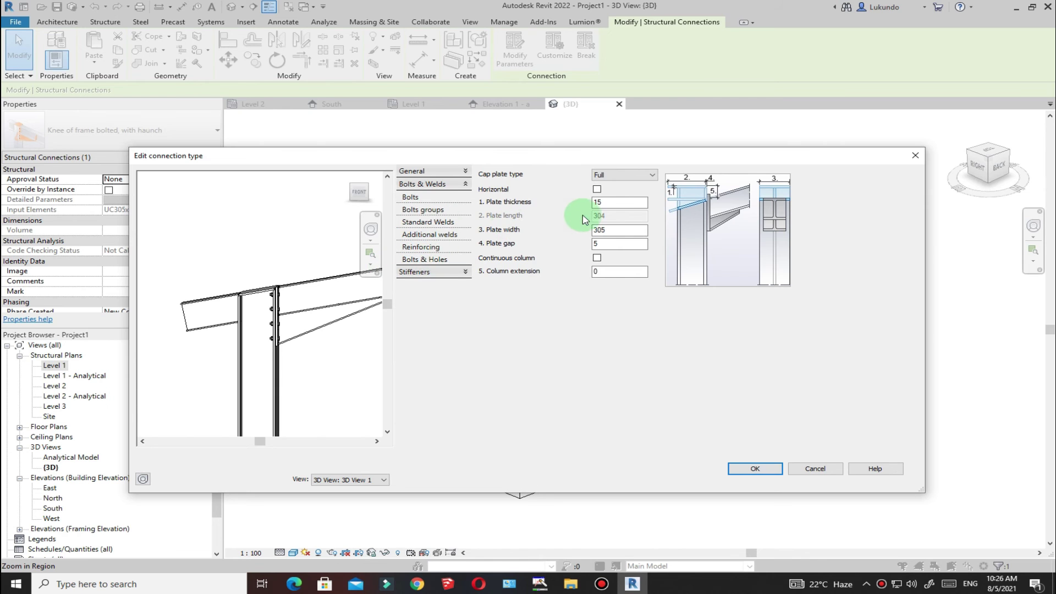
Set the knee connection's bolts to XOX type, 16.00 mm diameter and grade 8.8
left_click(420, 201)
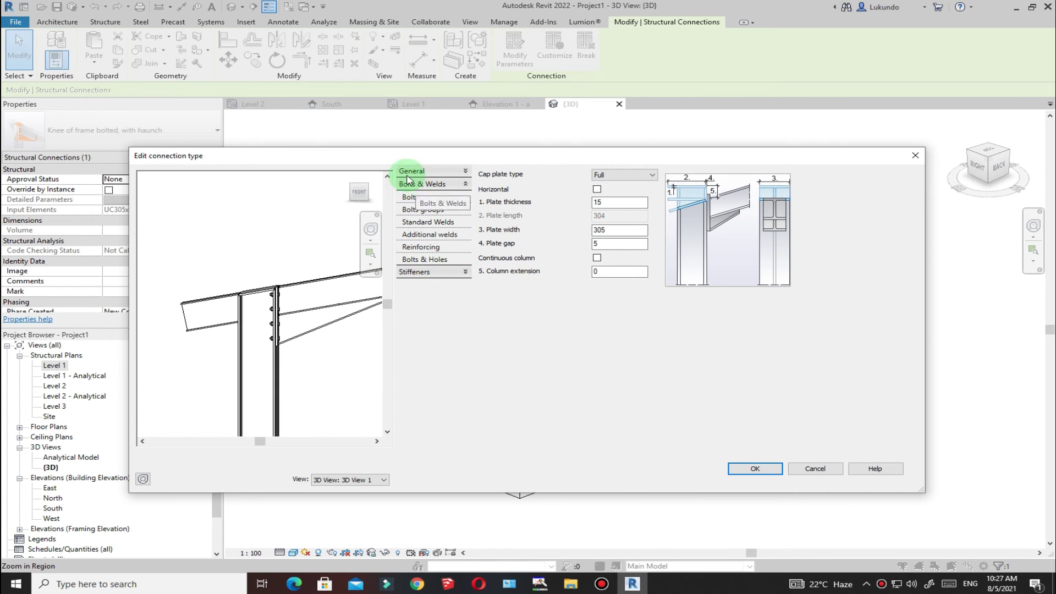
left_click(411, 197)
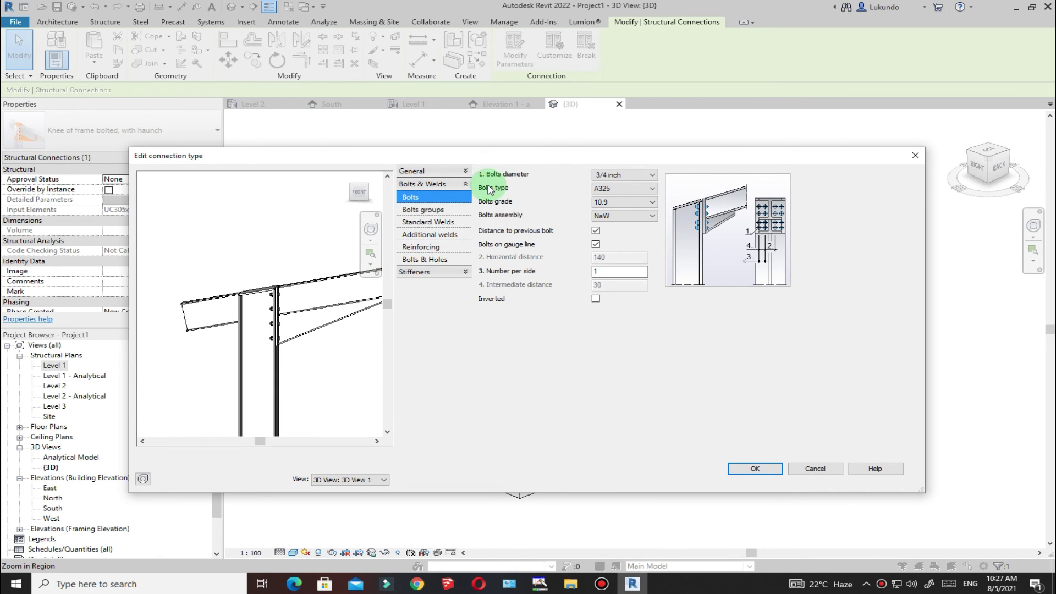
left_click(653, 191)
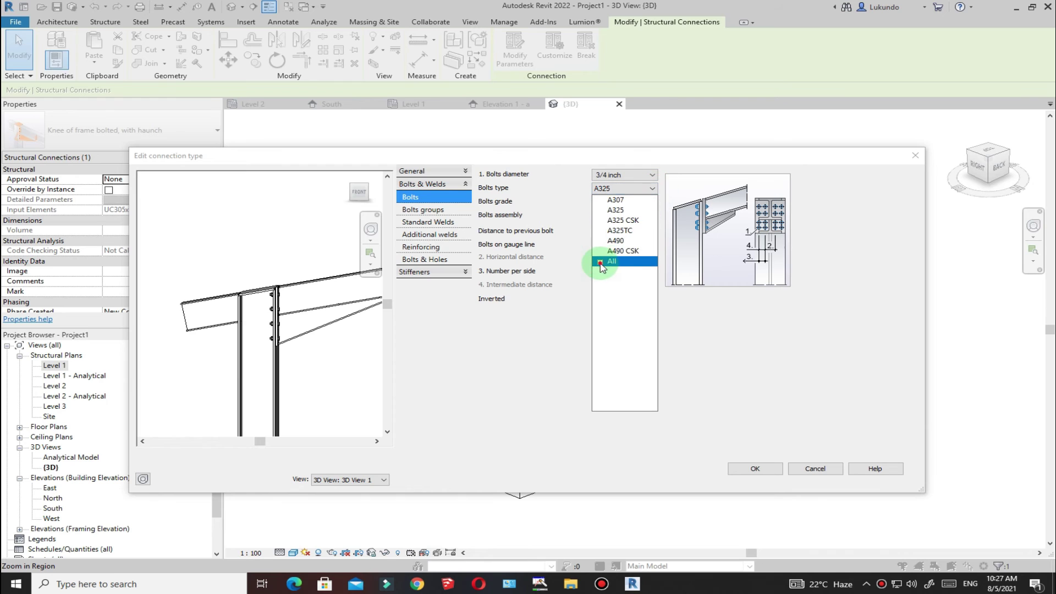
scroll(621, 334, "down", 10)
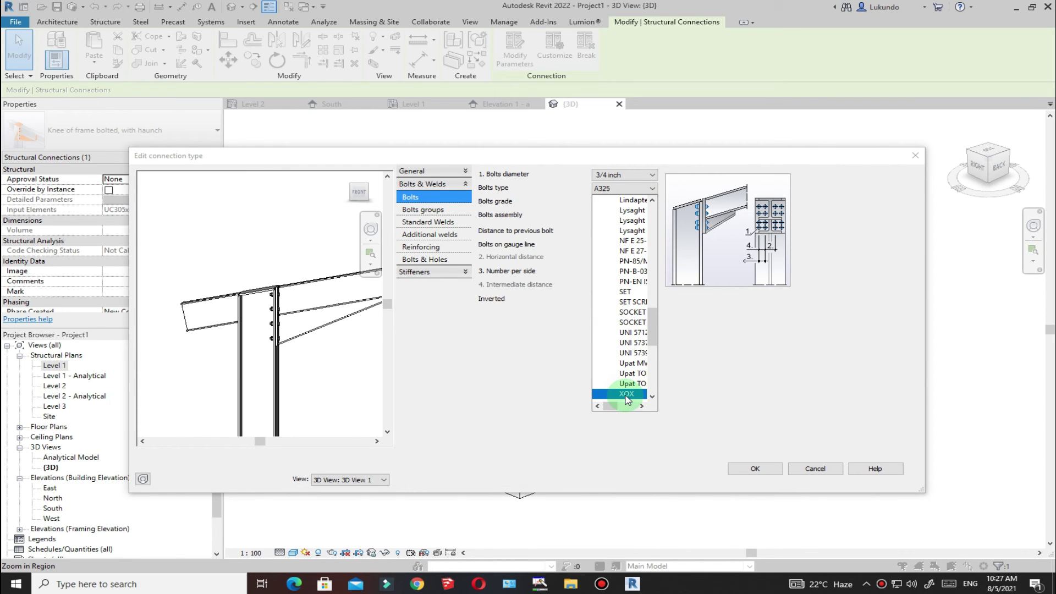
left_click(626, 394)
left_click(652, 175)
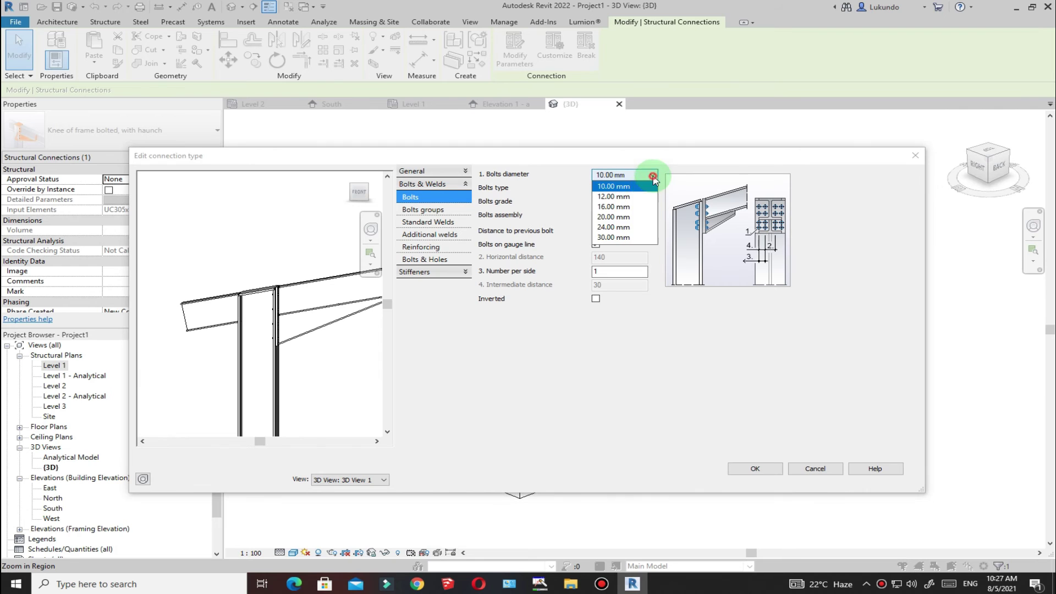
left_click(614, 207)
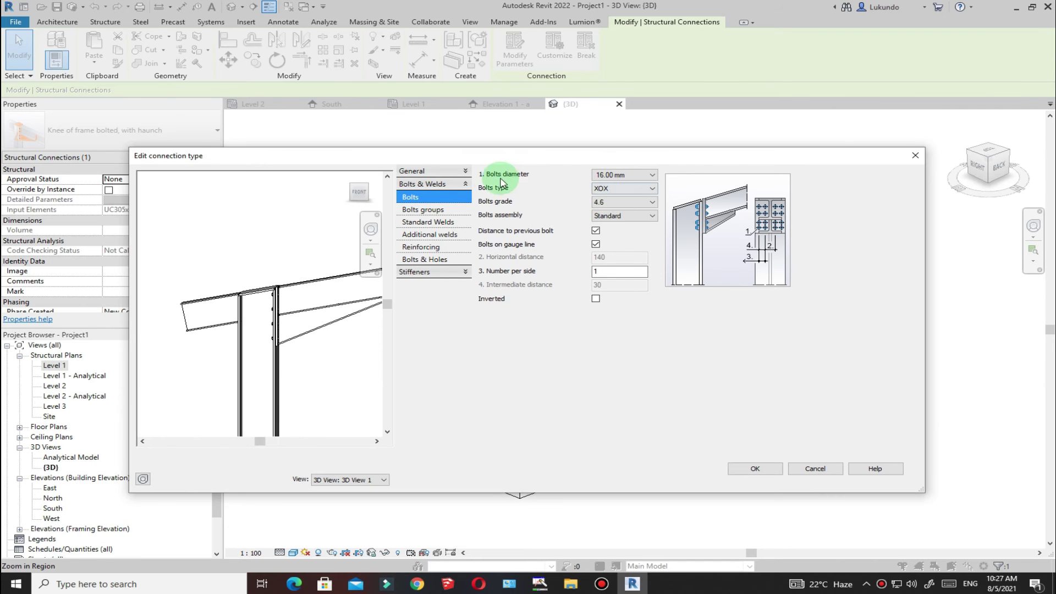
left_click(653, 202)
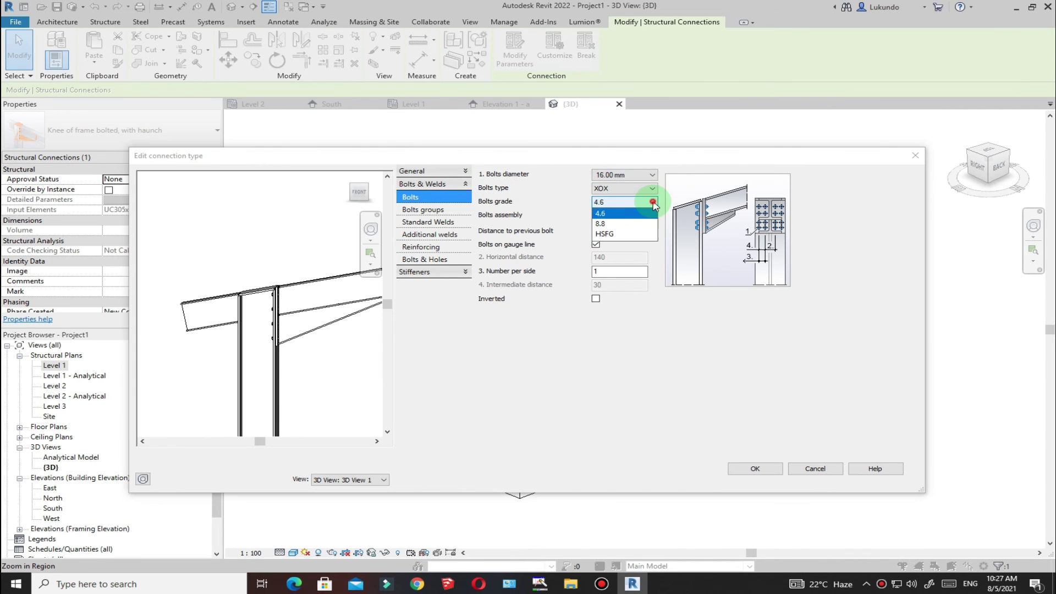
left_click(608, 224)
left_click(596, 243)
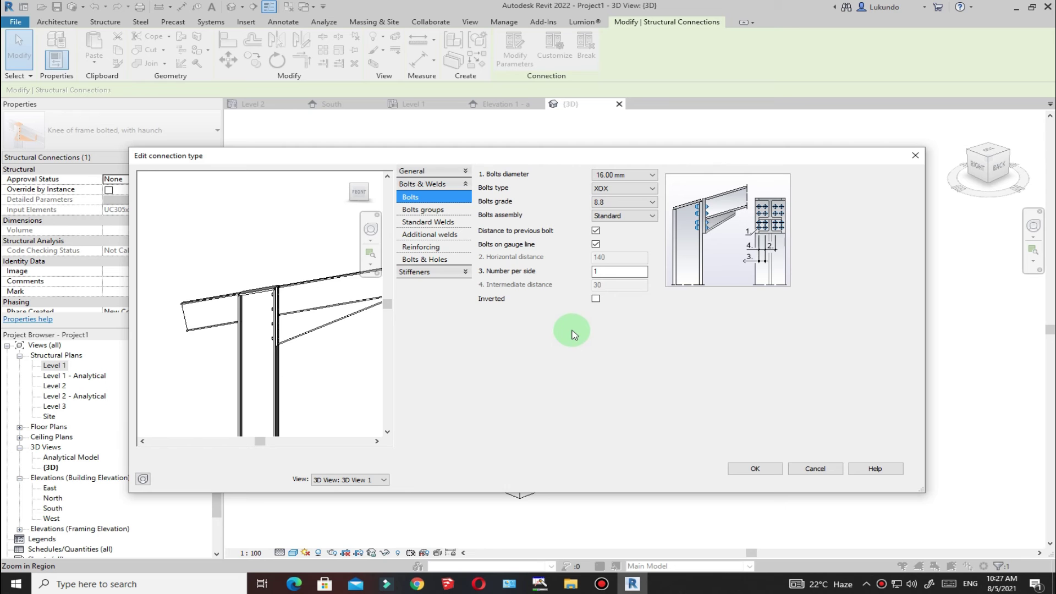
Orbit the connection preview into a shaded 3D view of the joint
scroll(263, 329, "up", 2)
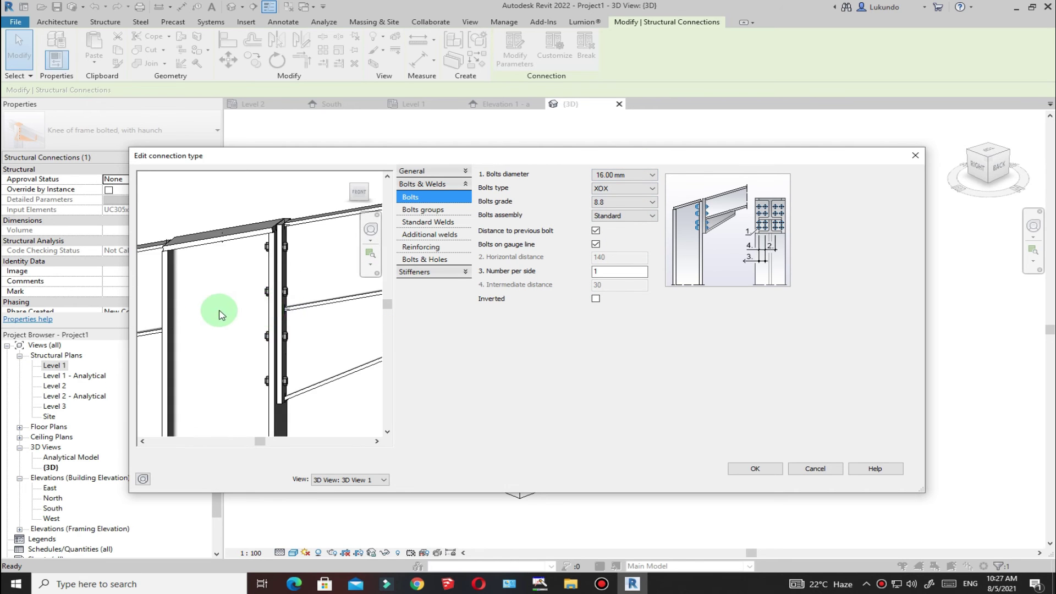
left_click(372, 236)
mouse_move(212, 353)
left_mouse_down()
mouse_move(253, 364)
mouse_move(147, 366)
mouse_move(155, 373)
left_mouse_up()
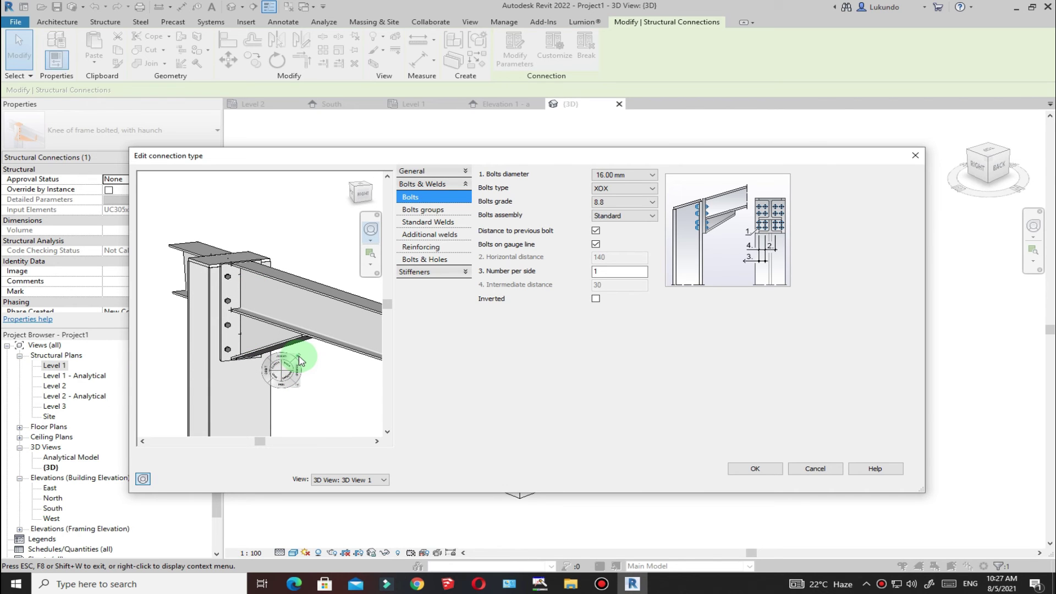
left_click(300, 361)
Review the bolt group spacing and Group 2 bolt lines, zooming the preview to the lower bolts
left_click(422, 210)
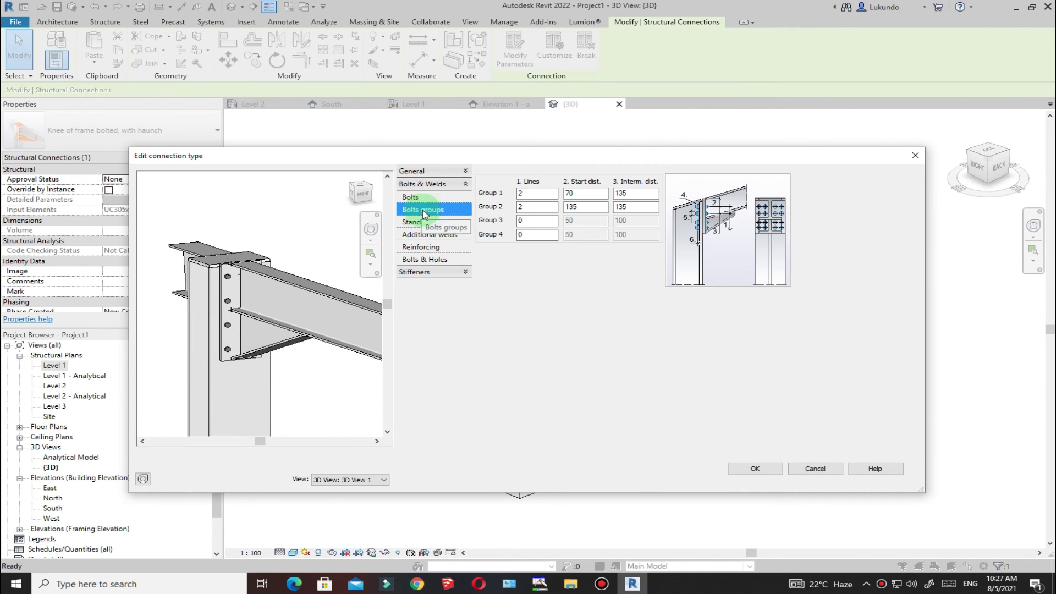
scroll(236, 306, "up", 3)
left_click(548, 210)
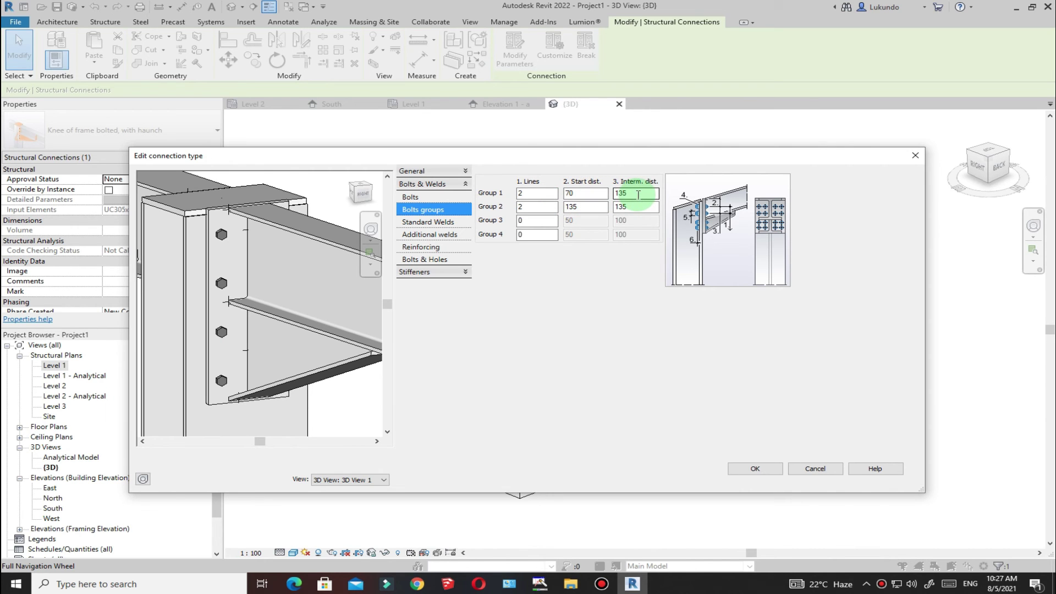
left_click(229, 299)
left_click(223, 383)
scroll(224, 383, "up", 2)
left_click(241, 284)
scroll(240, 286, "down", 5)
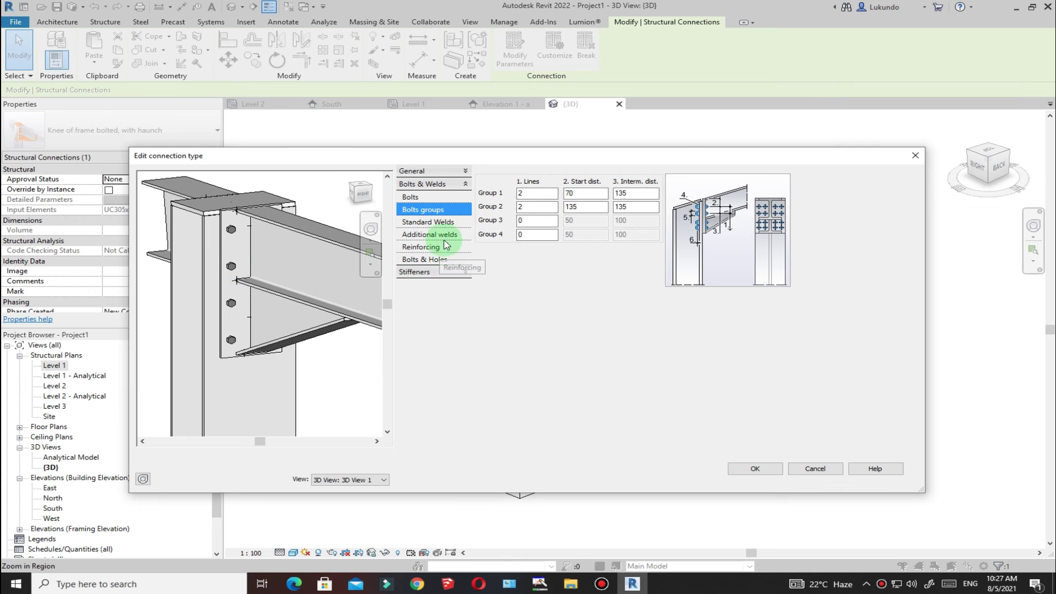
Check the standard and additional weld sizes, including the rafter web weld, without changes
left_click(440, 223)
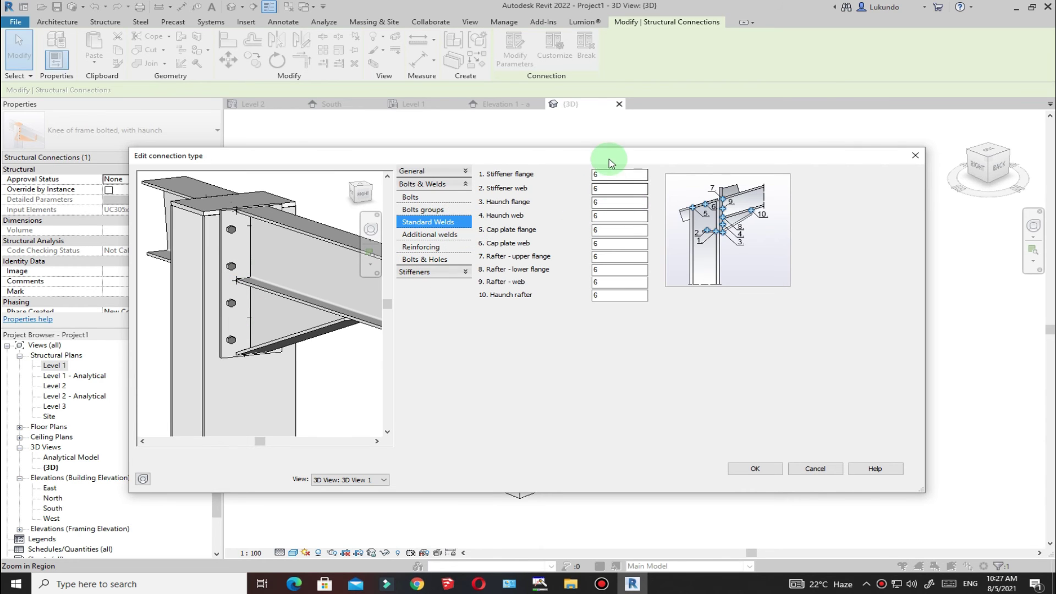
left_click(430, 235)
left_click(681, 245)
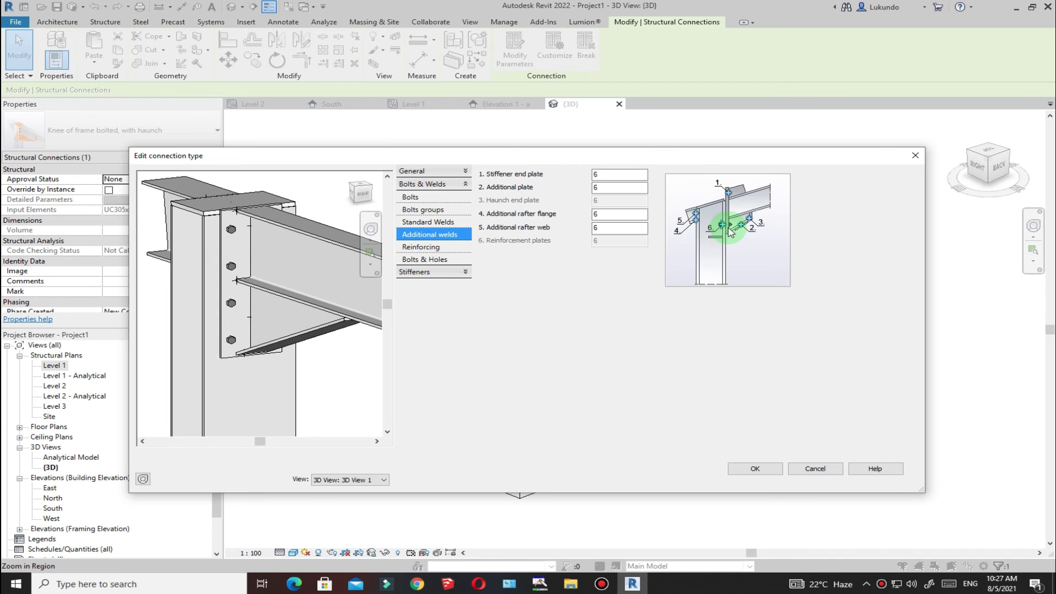
left_click(629, 232)
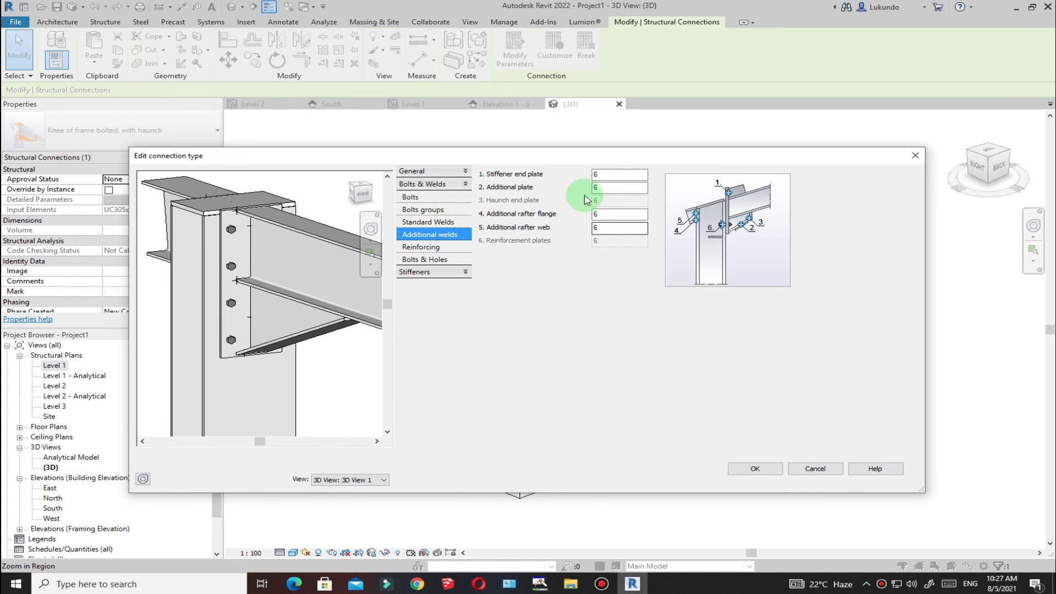
Check the reinforcing plate and slotted-hole settings, then expand the stiffener settings group
left_click(422, 247)
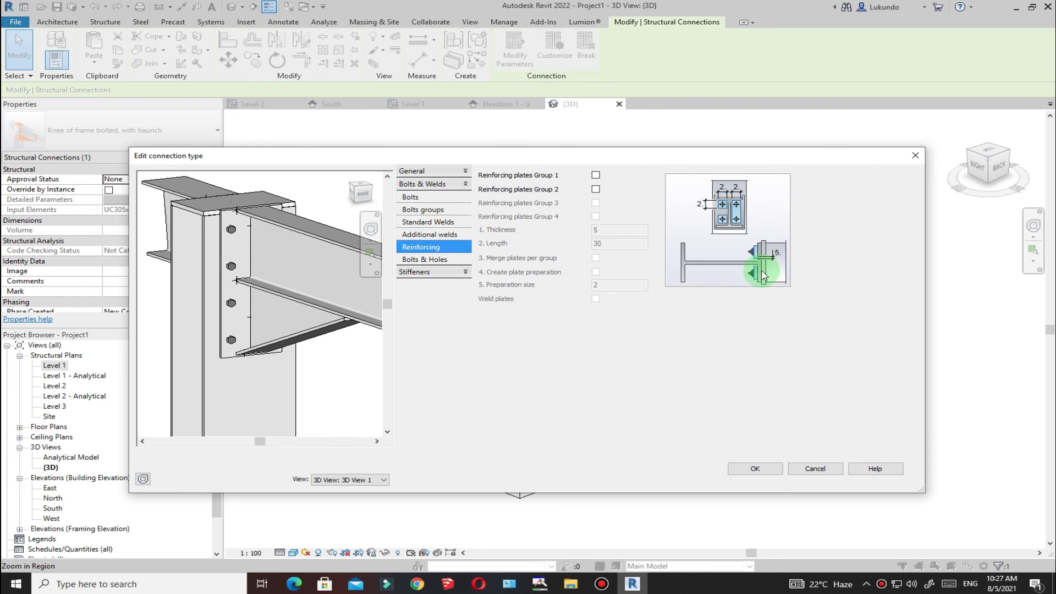
left_click(429, 261)
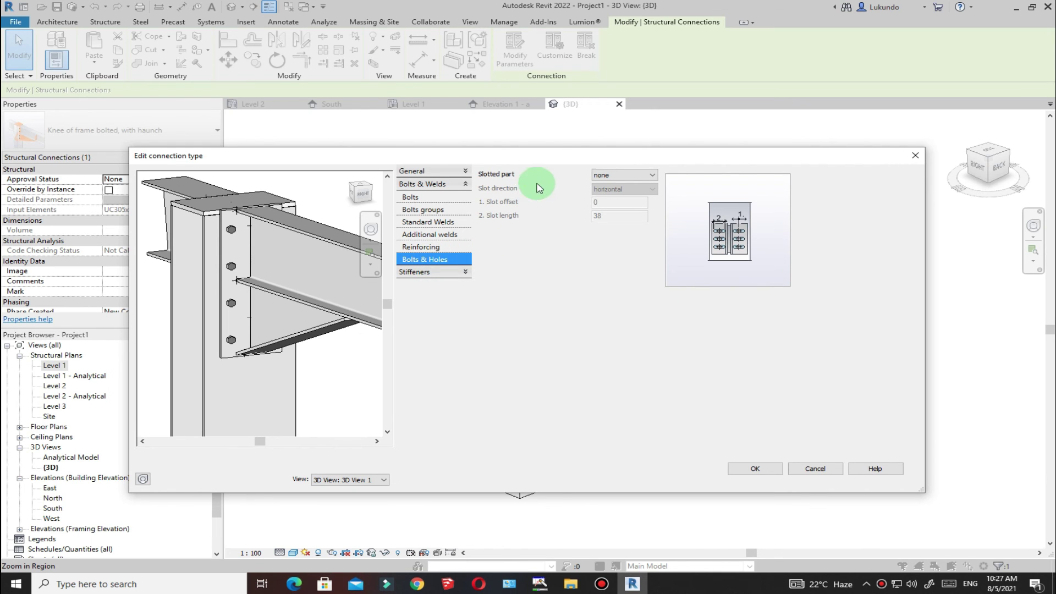
left_click(648, 175)
left_click(648, 175)
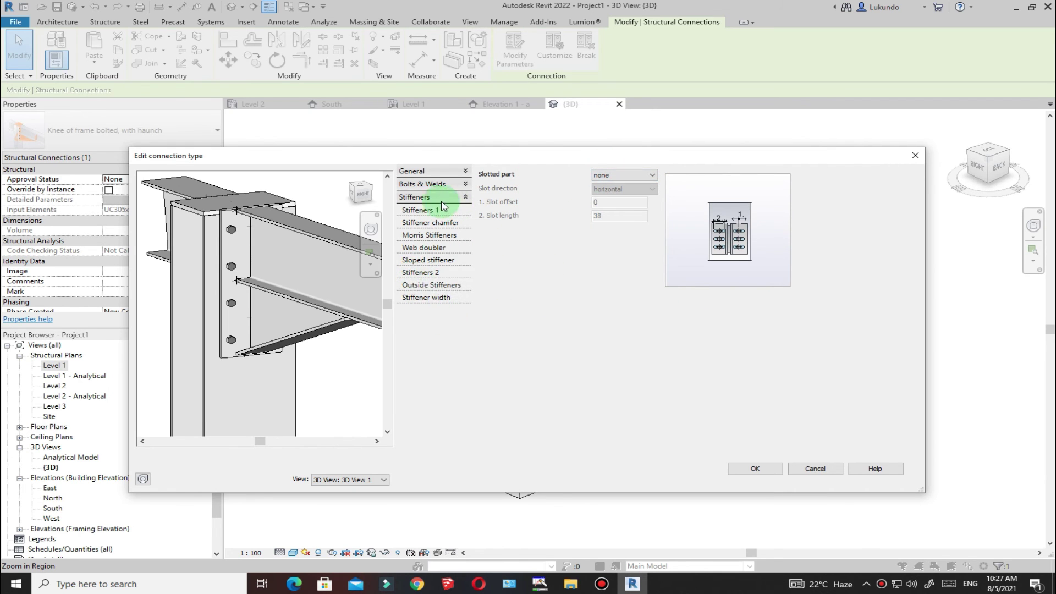
Review the first stiffener settings while spinning the preview to an oblique view
left_click(427, 212)
scroll(242, 257, "up", 3)
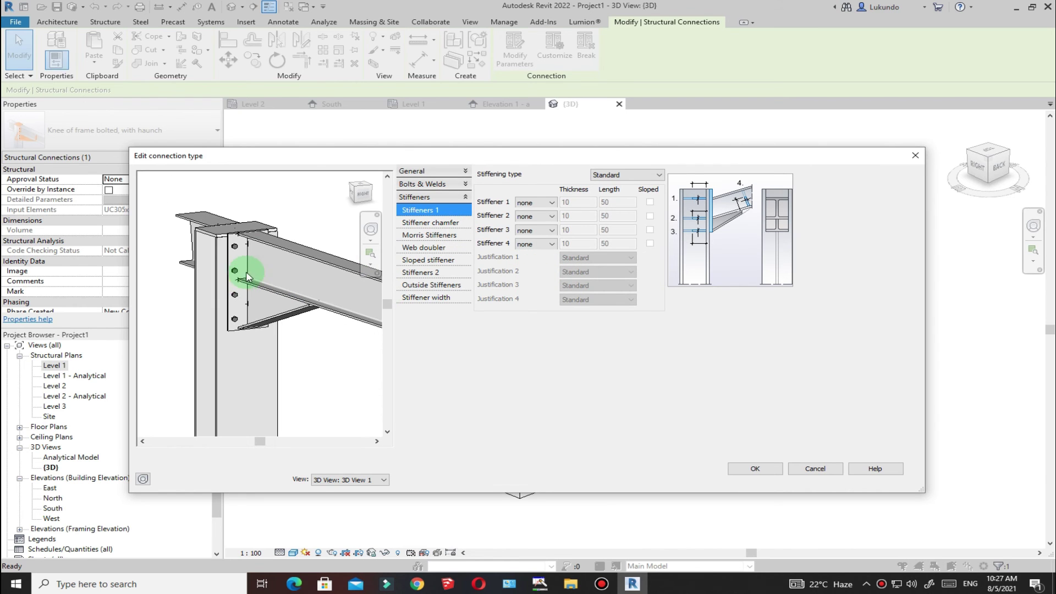
scroll(230, 240, "down", 3)
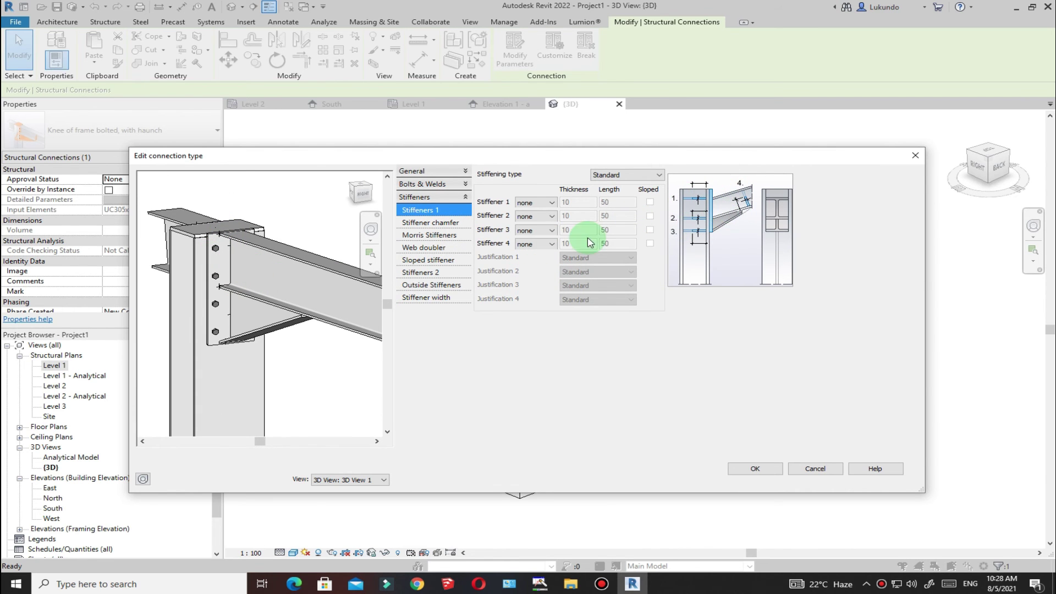
scroll(200, 282, "up", 3)
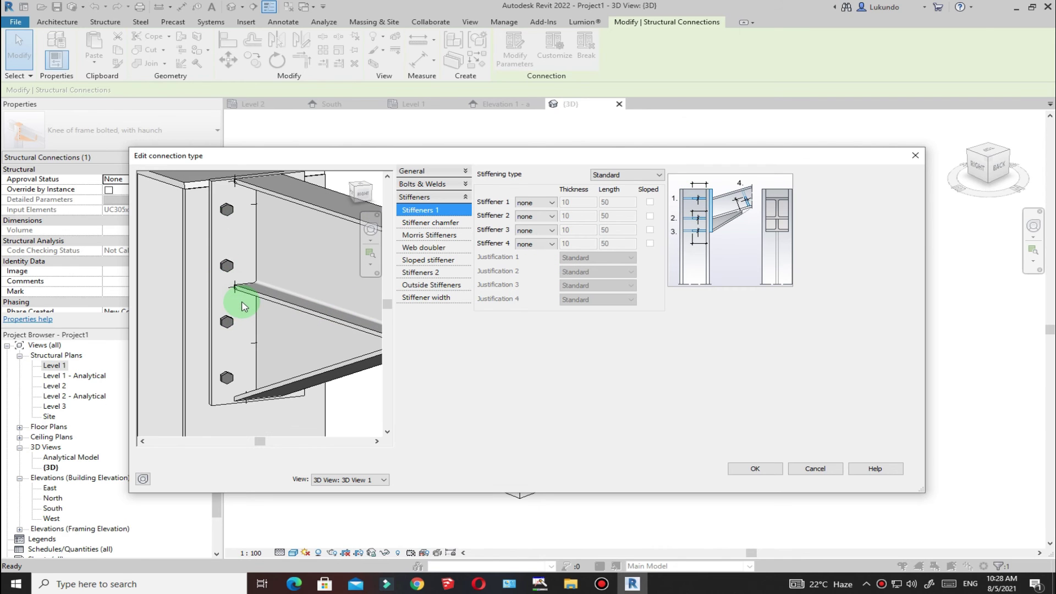
middle_click_drag(219, 278, 279, 297, "shift")
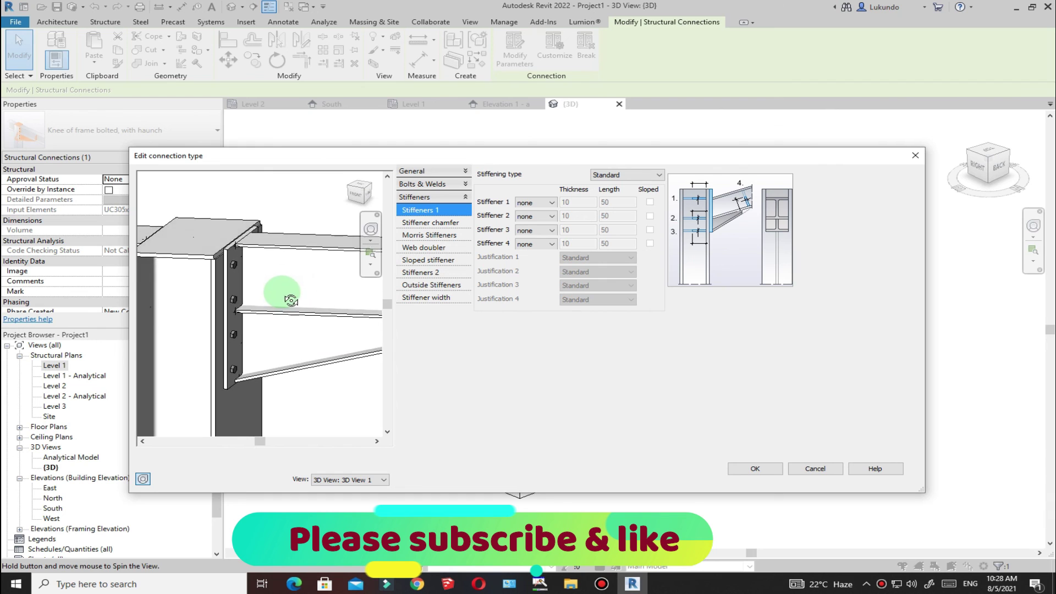
Review the chamfer, Morris, web doubler and Full 13-thick, 100-long sloped stiffener settings, then accept
left_click(425, 225)
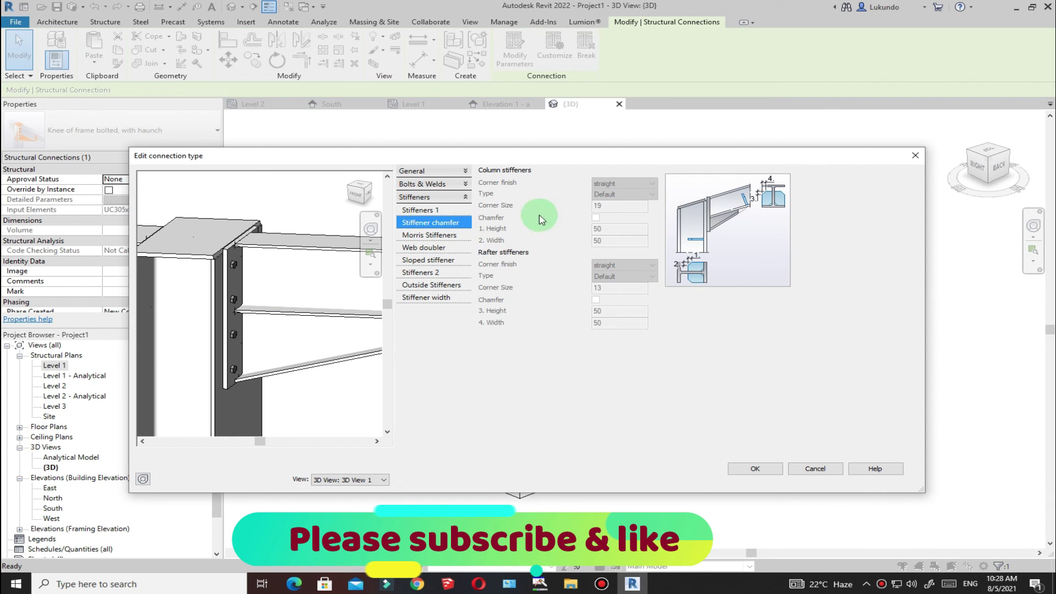
left_click(421, 211)
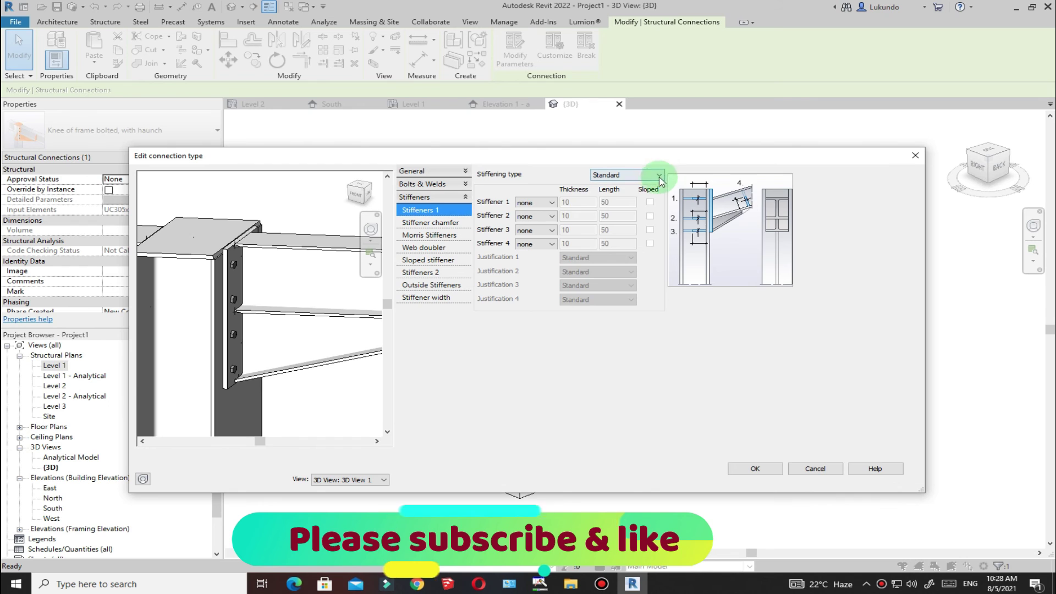
left_click(437, 224)
left_click(429, 235)
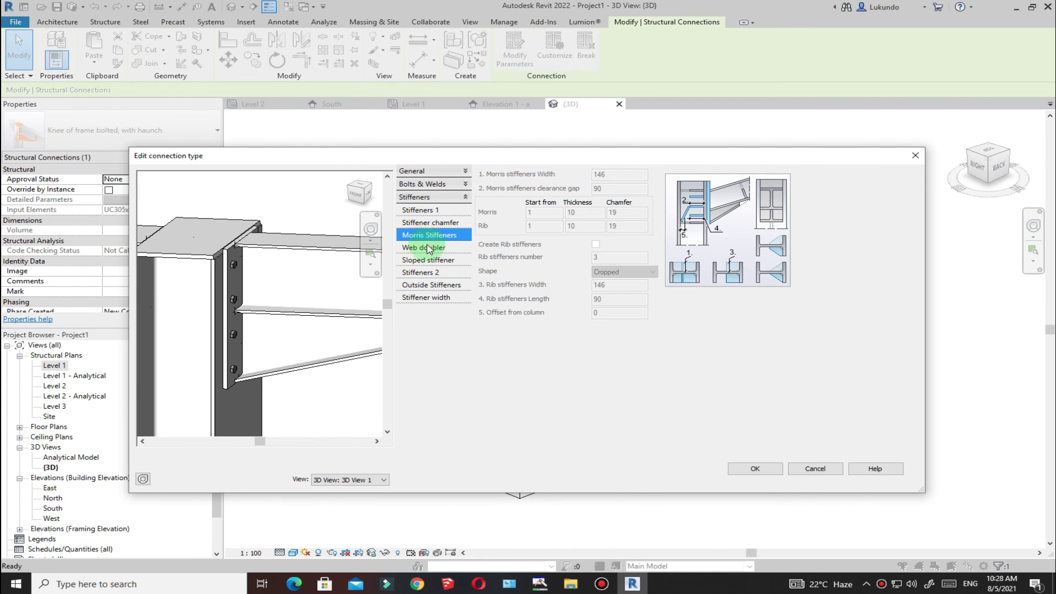
left_click(424, 247)
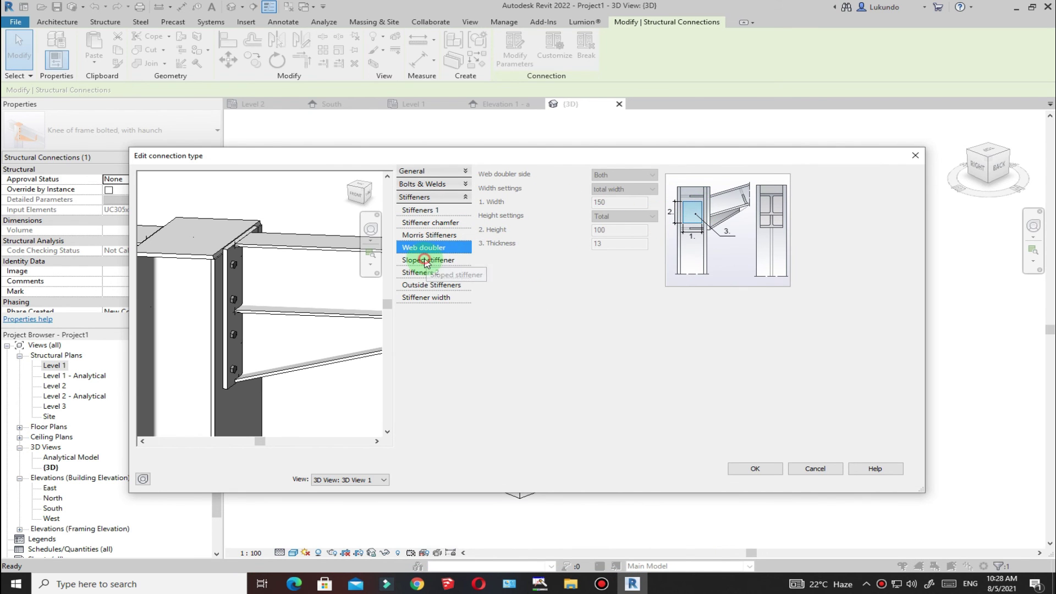
left_click(425, 260)
middle_click_drag(238, 268, 318, 289, "shift")
left_click(753, 468)
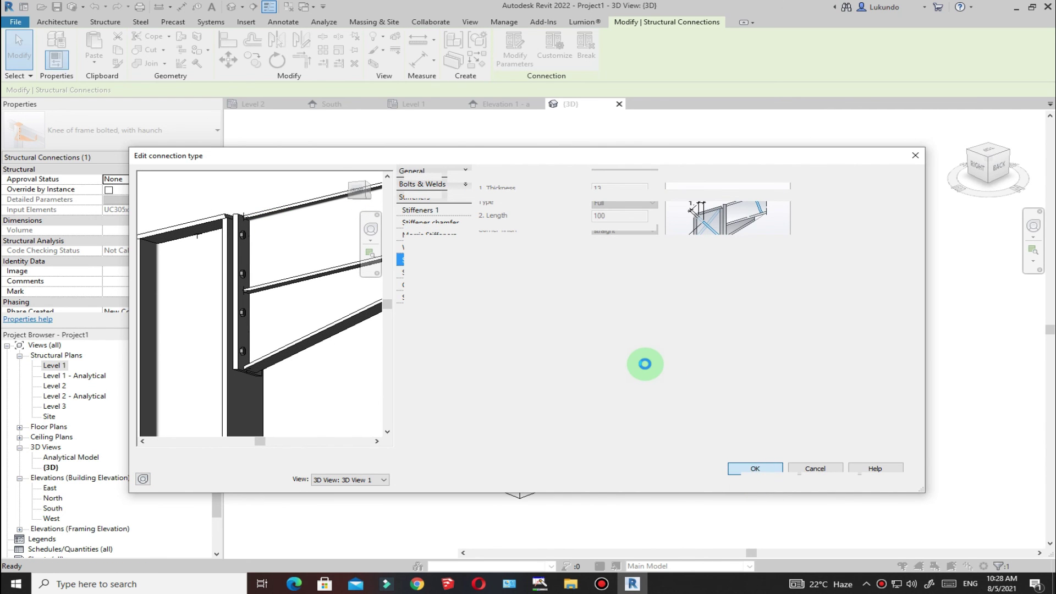
Apply the customised knee connection type and close both dialogs
scroll(198, 226, "up", 4)
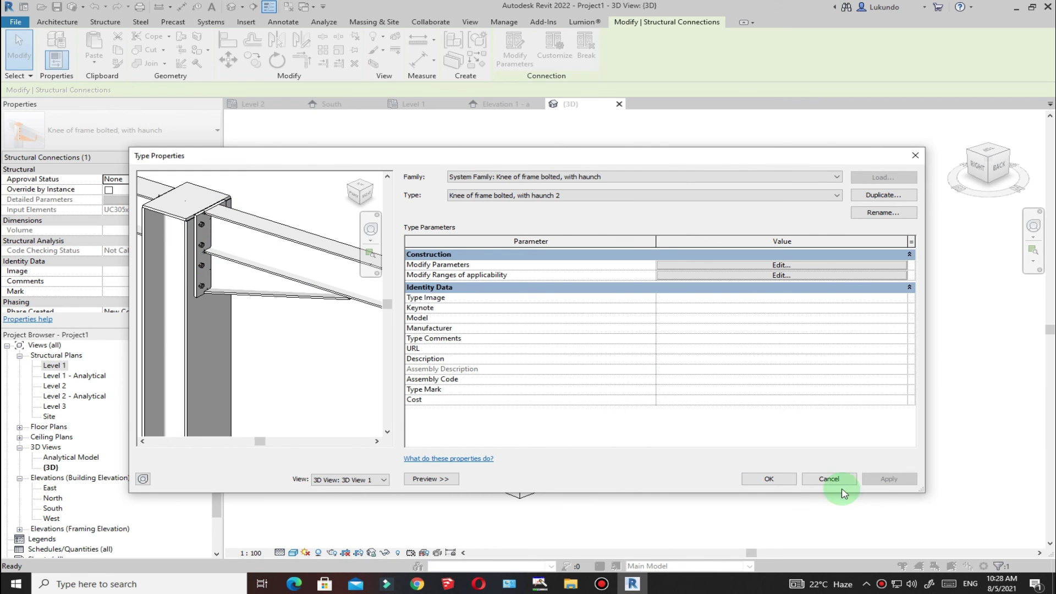
left_click(767, 480)
left_click(765, 482)
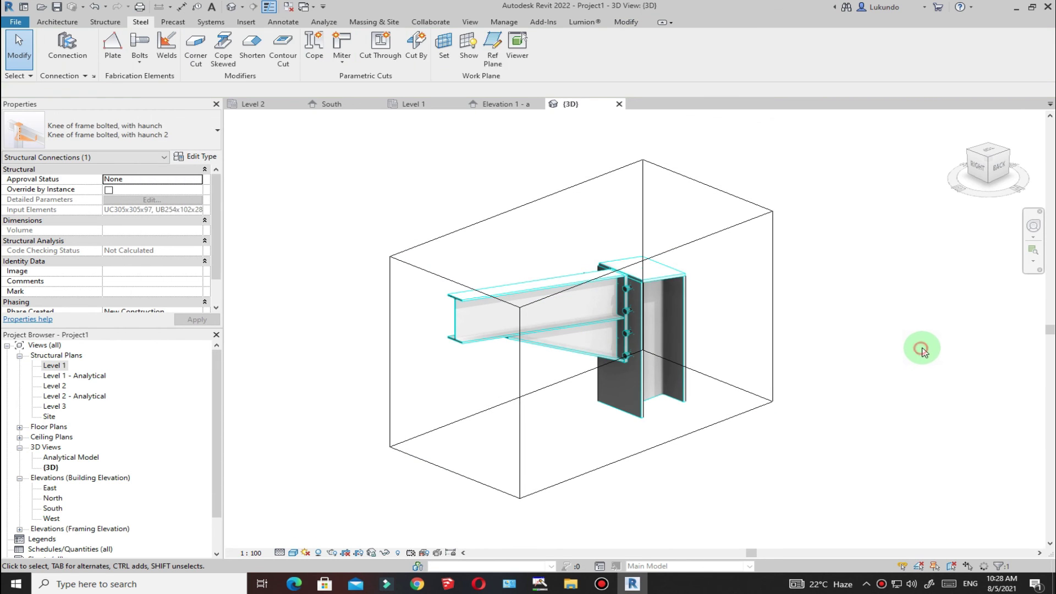
Turn off the section box and zoom out to show the whole portal frame
scroll(559, 300, "up", 4)
scroll(559, 290, "down", 2)
middle_click_drag(837, 325, 818, 282, "shift")
middle_click_drag(439, 339, 648, 285, "shift")
scroll(630, 283, "up", 3)
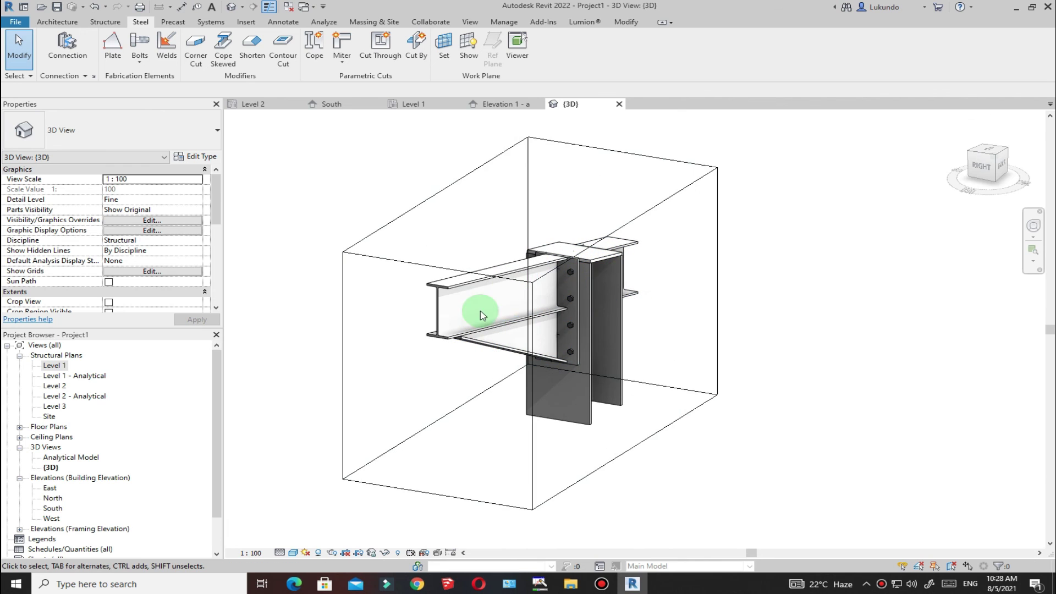
left_click_drag(215, 201, 206, 252)
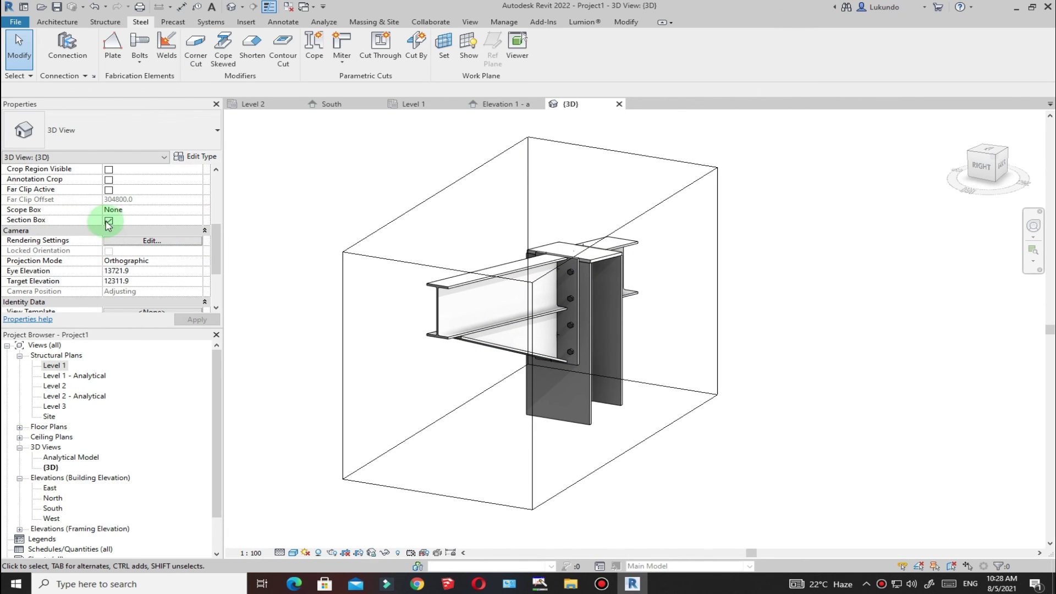
scroll(698, 323, "down", 8)
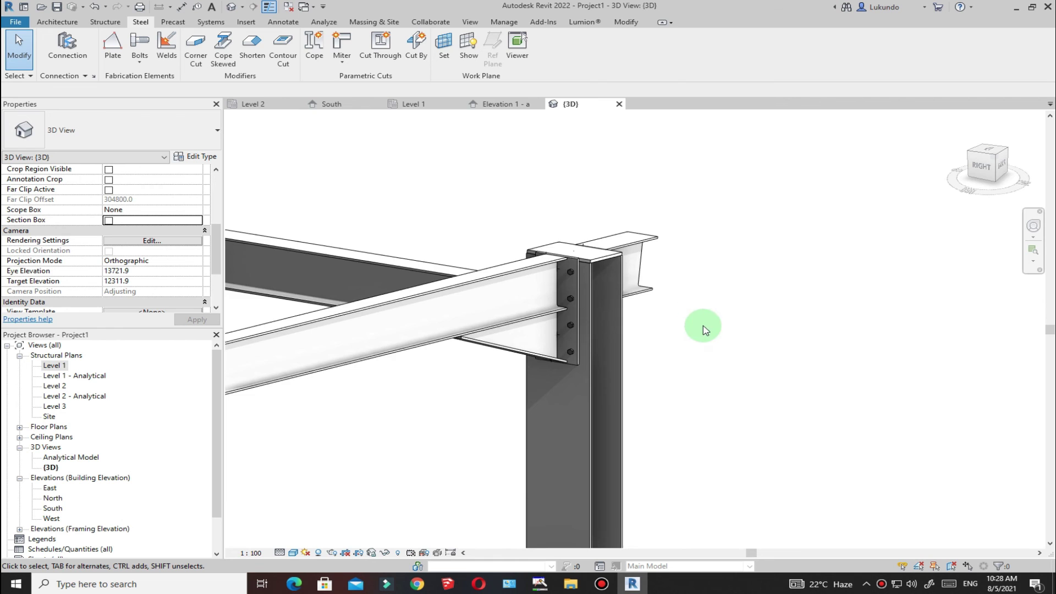
scroll(779, 305, "down", 4)
mouse_move(777, 299)
middle_mouse_down("shift")
mouse_move(738, 271)
mouse_move(770, 276)
mouse_move(763, 295)
middle_mouse_up("shift")
scroll(667, 289, "up", 5)
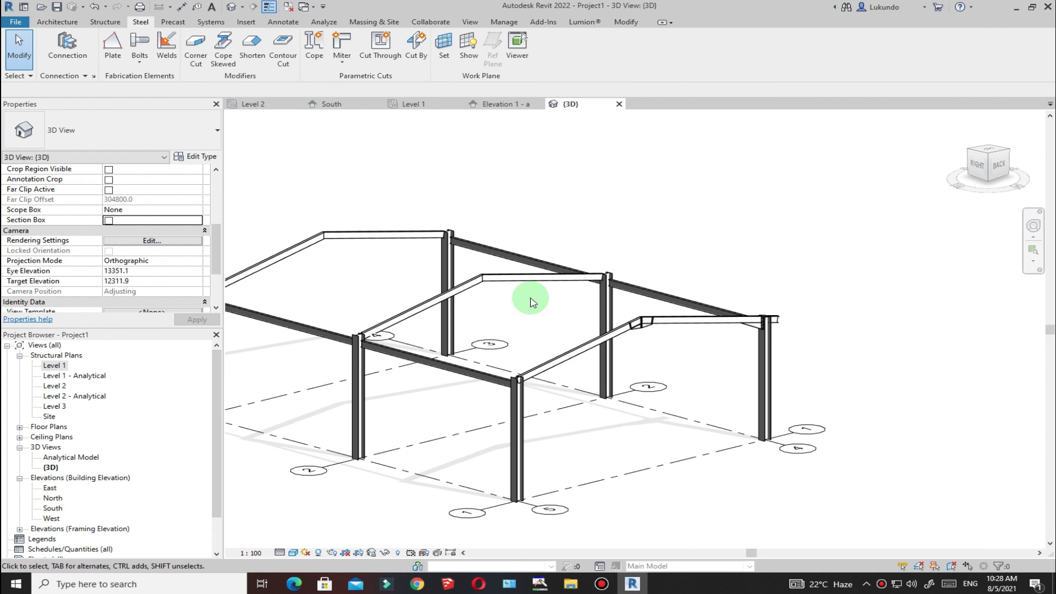
scroll(641, 323, "up", 5)
Propagate the Apex haunch 2 connection to the apexes of the other portal frames
left_click(526, 305)
right_click(572, 313)
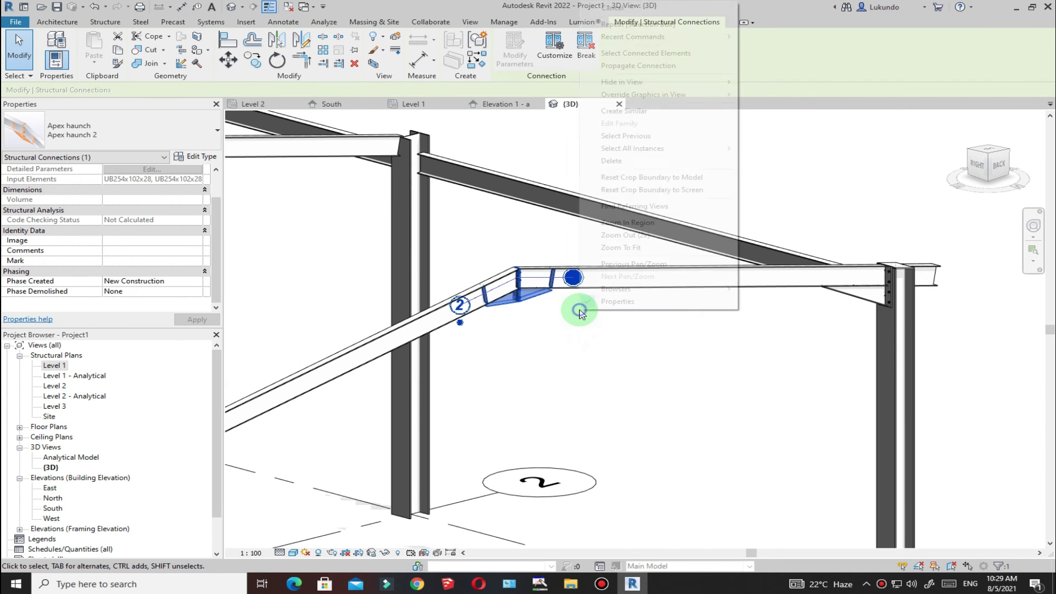
left_click(639, 66)
scroll(770, 294, "down", 4)
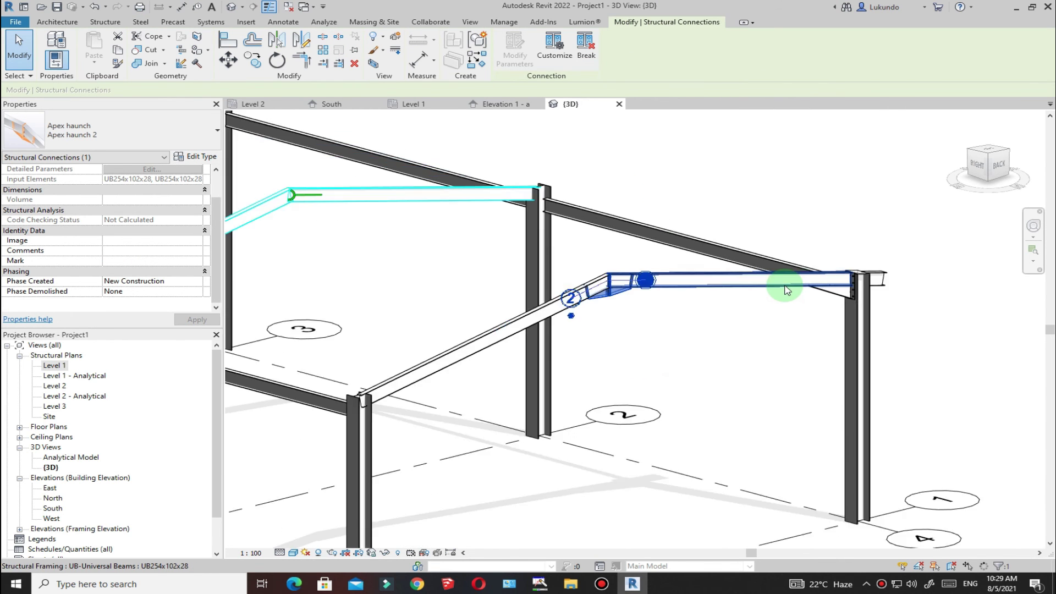
scroll(473, 209, "up", 5)
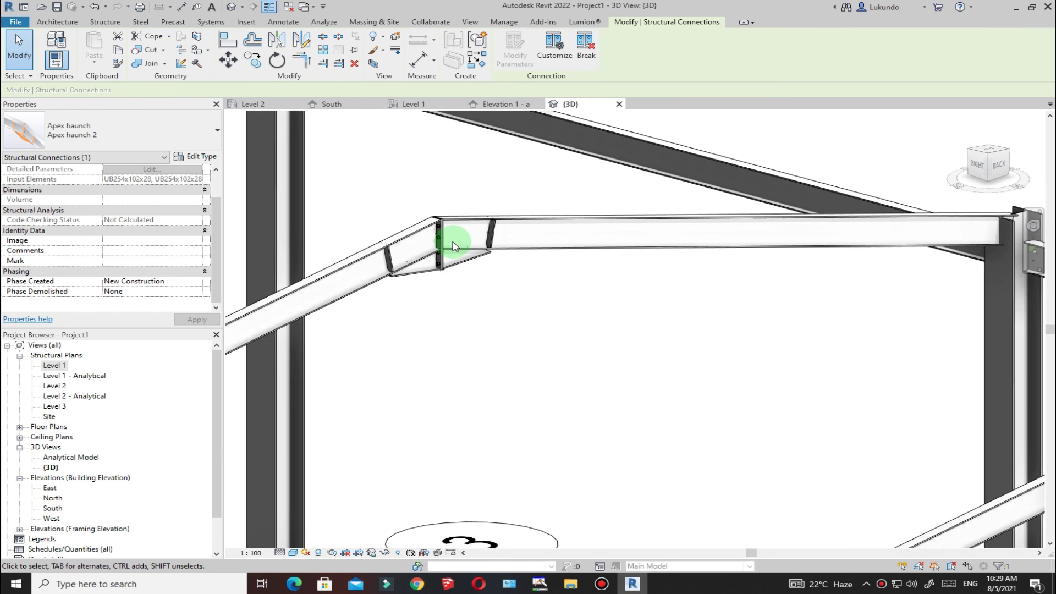
scroll(600, 347, "down", 5)
scroll(396, 280, "up", 6)
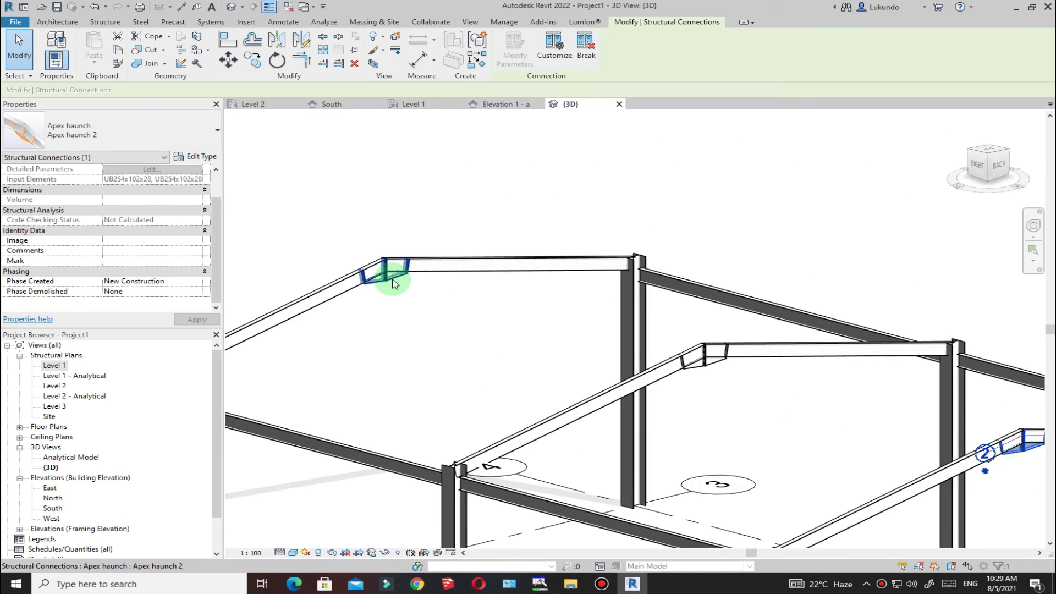
scroll(487, 301, "down", 5)
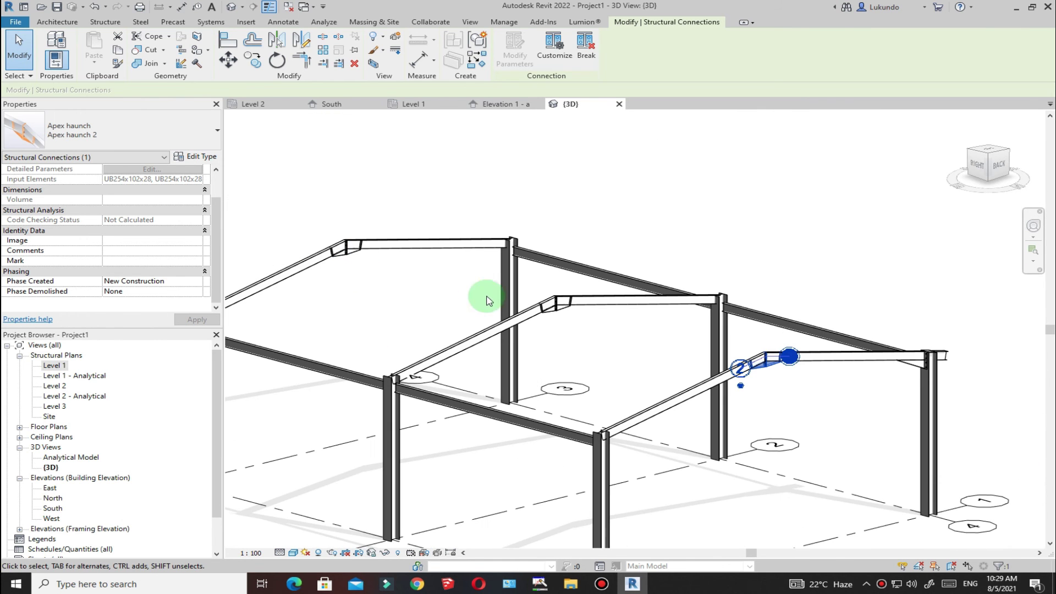
scroll(935, 381, "up", 3)
Clear the apex selection and select the knee connection at the eave
key("Escape")
scroll(792, 364, "up", 5)
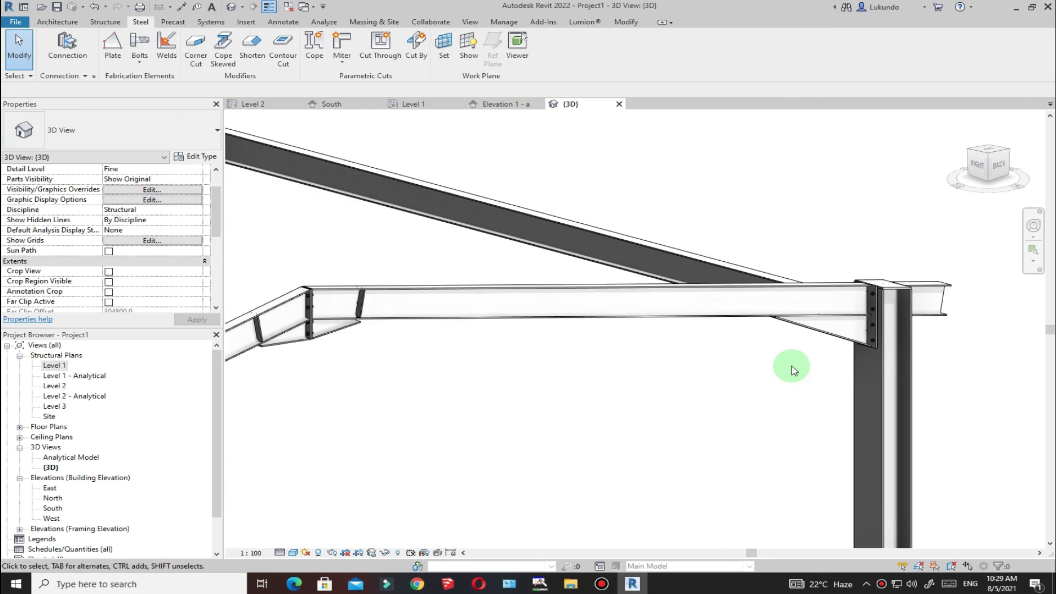
left_click(821, 307)
scroll(513, 299, "down", 3)
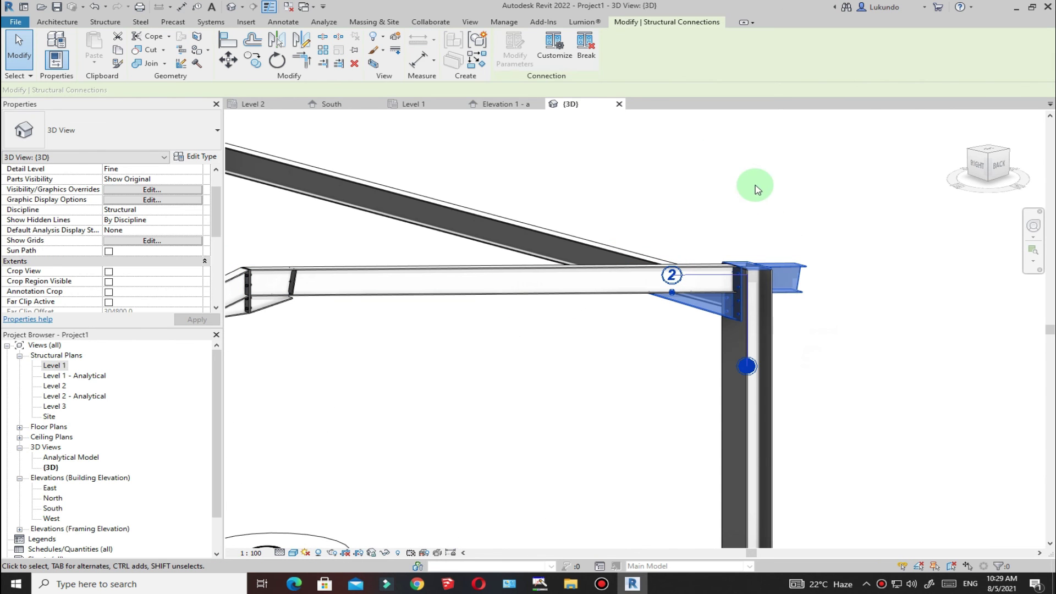
Propagate the Knee of frame bolted, with haunch 2 connection to every frame's eave
right_click(698, 150)
mouse_move(732, 248)
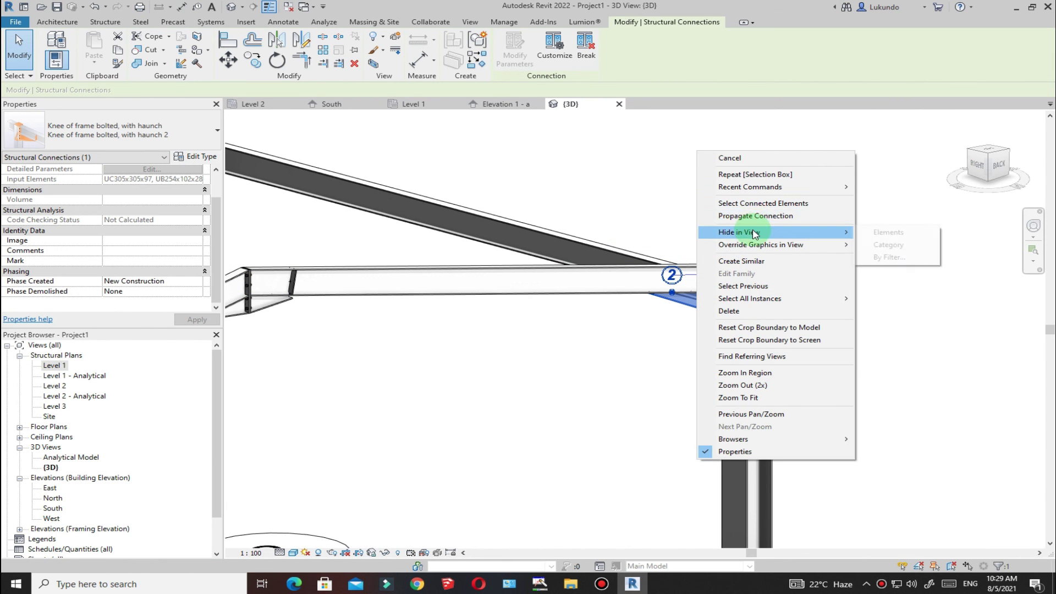
left_click(753, 220)
scroll(811, 385, "down", 5)
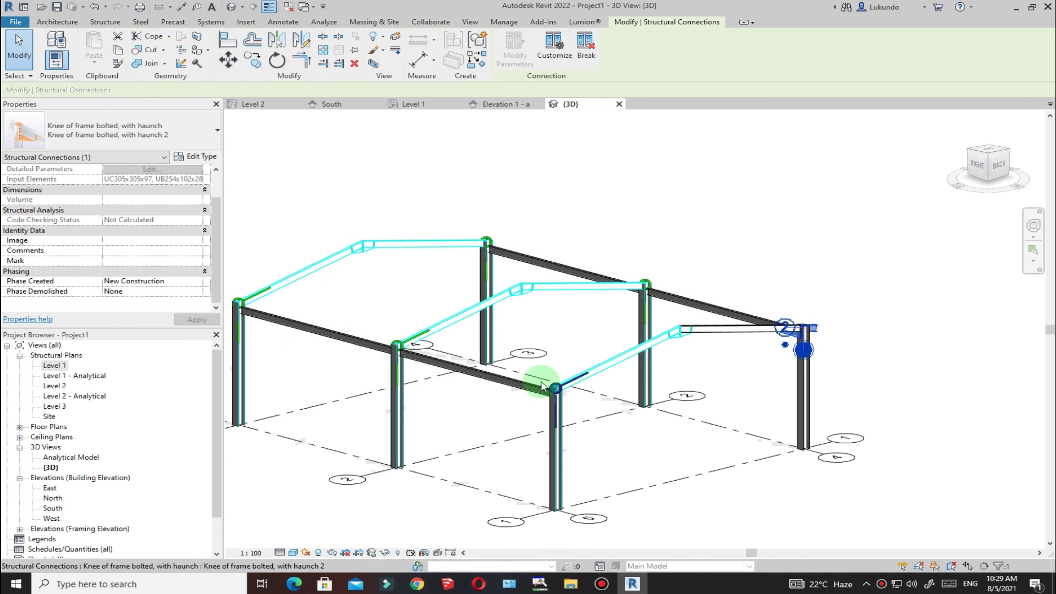
left_click(884, 507)
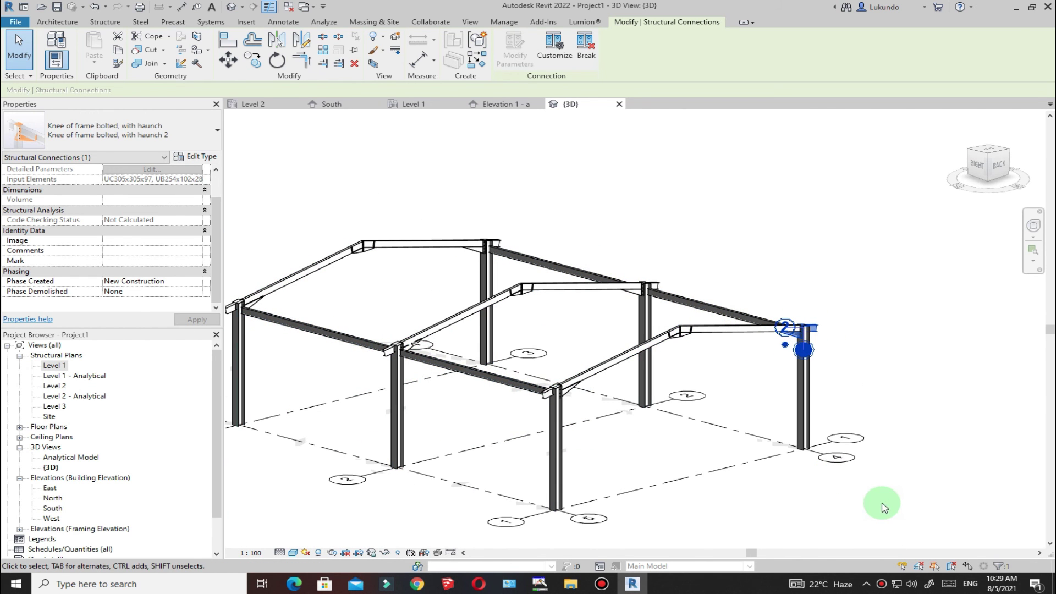
left_click(800, 268)
Zoom in and out to inspect the newly propagated knee connections
scroll(649, 280, "up", 6)
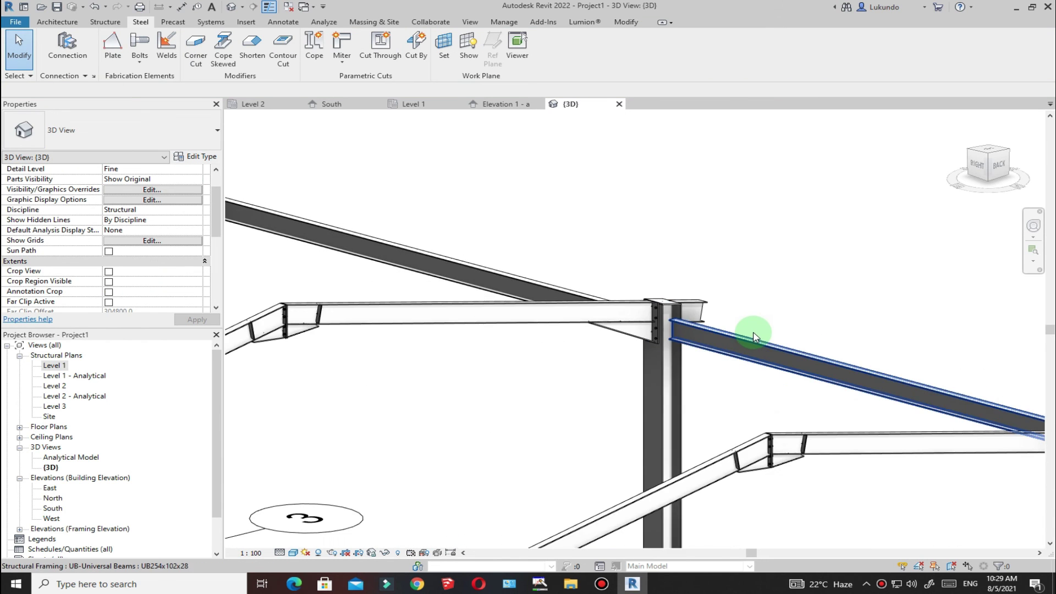
scroll(754, 336, "down", 6)
scroll(513, 335, "up", 6)
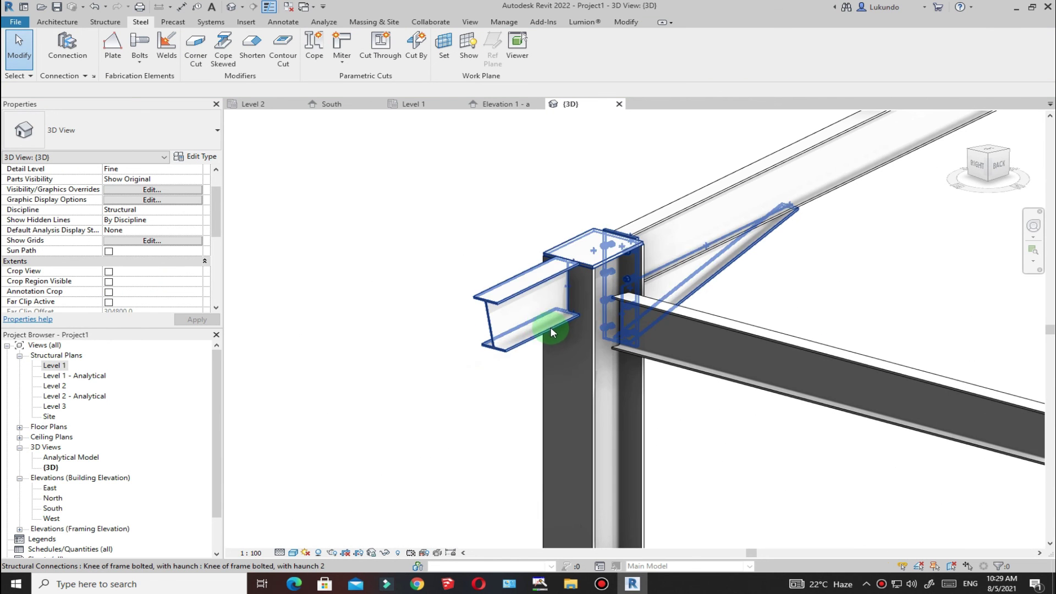
scroll(489, 311, "down", 8)
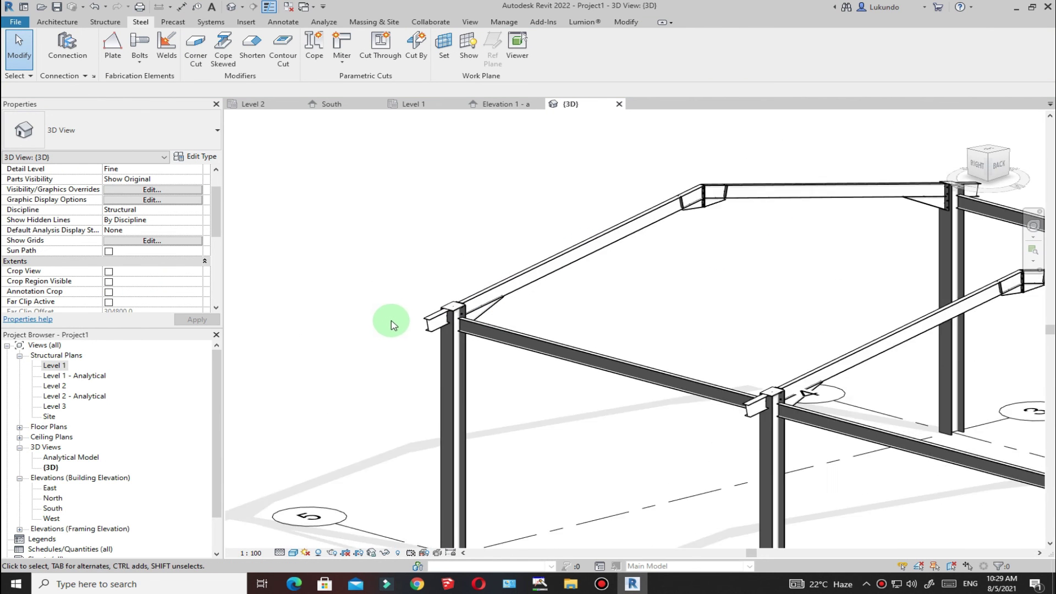
scroll(563, 337, "up", 8)
scroll(618, 346, "down", 3)
scroll(710, 264, "up", 4)
scroll(672, 259, "down", 8)
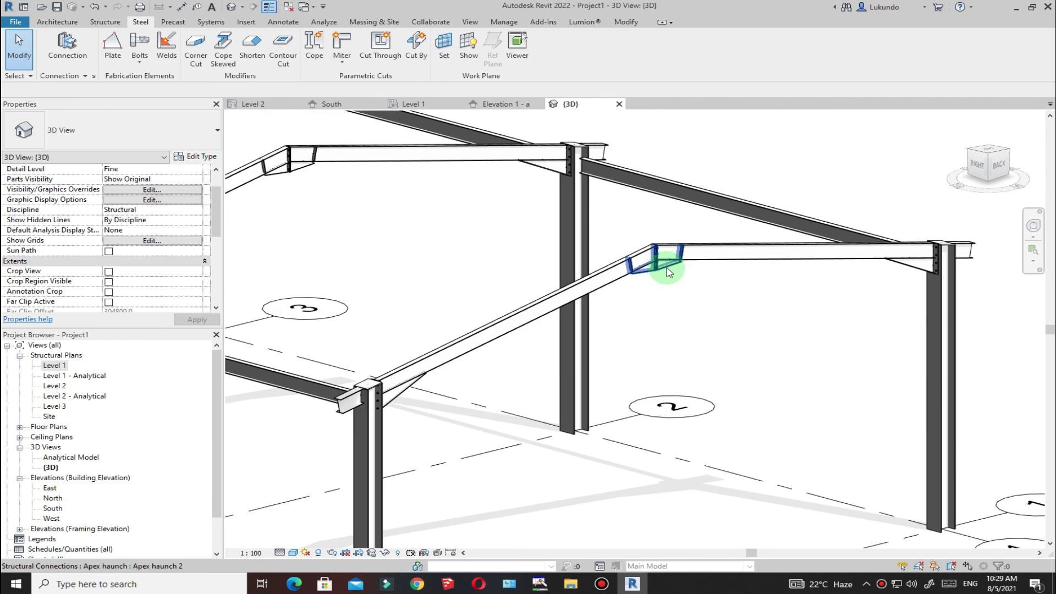
scroll(839, 246, "up", 3)
scroll(839, 245, "up", 5)
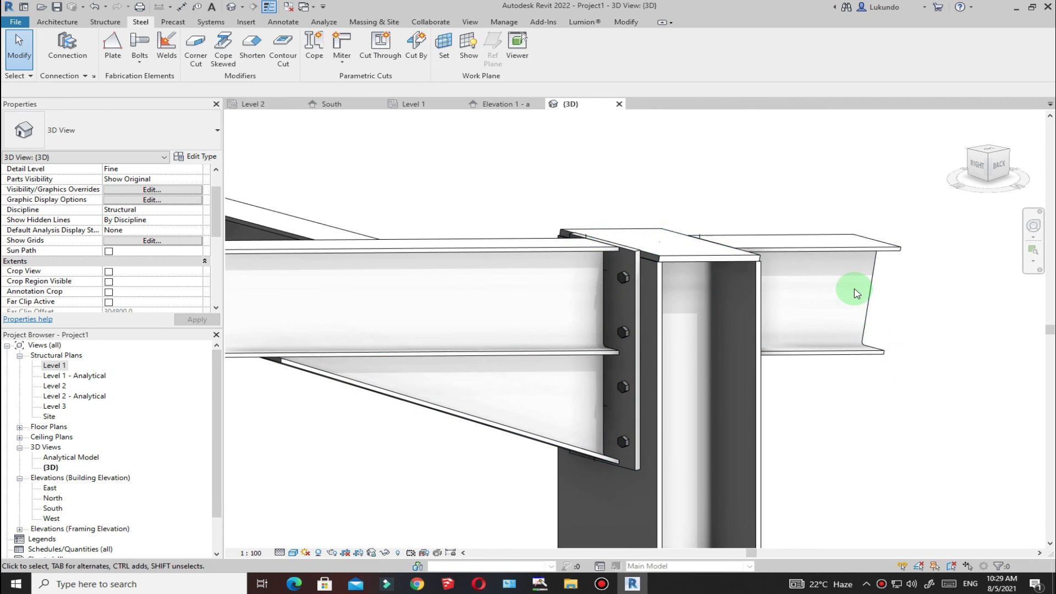